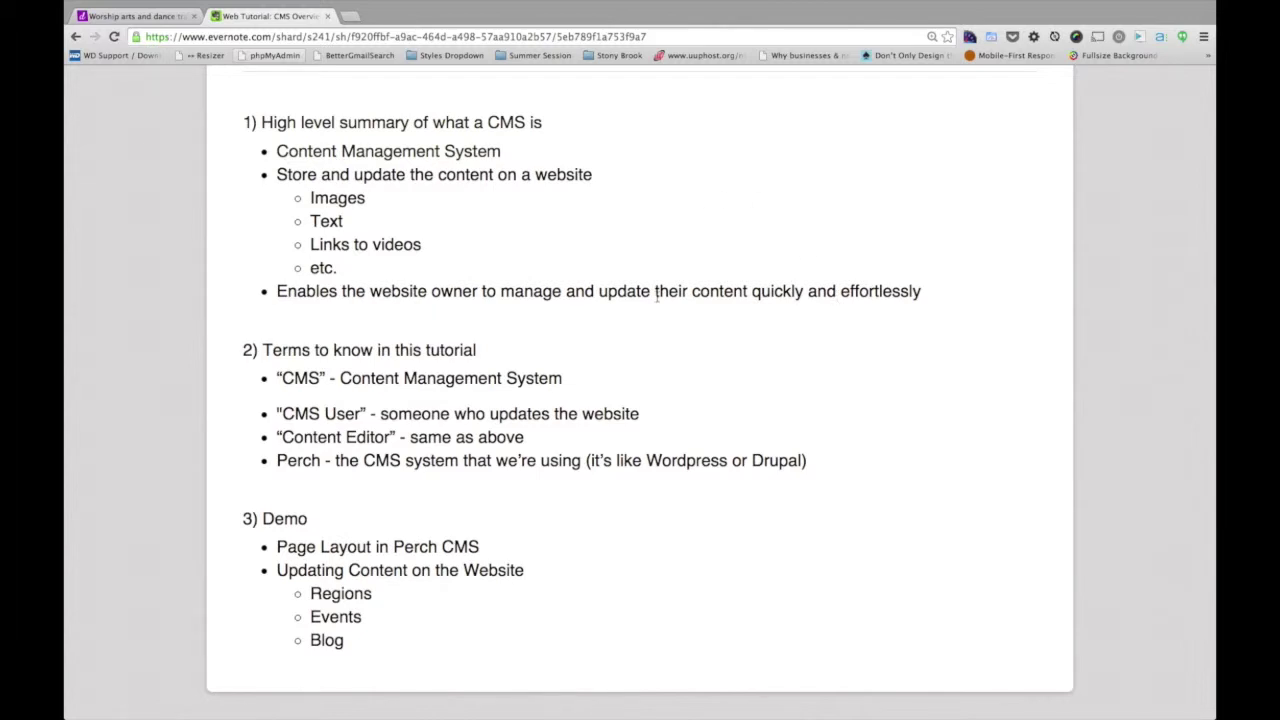
Step: Read through the live About page paragraphs down to the Testimonials and back
{"action": "left_click", "coordinate": [130, 16]}
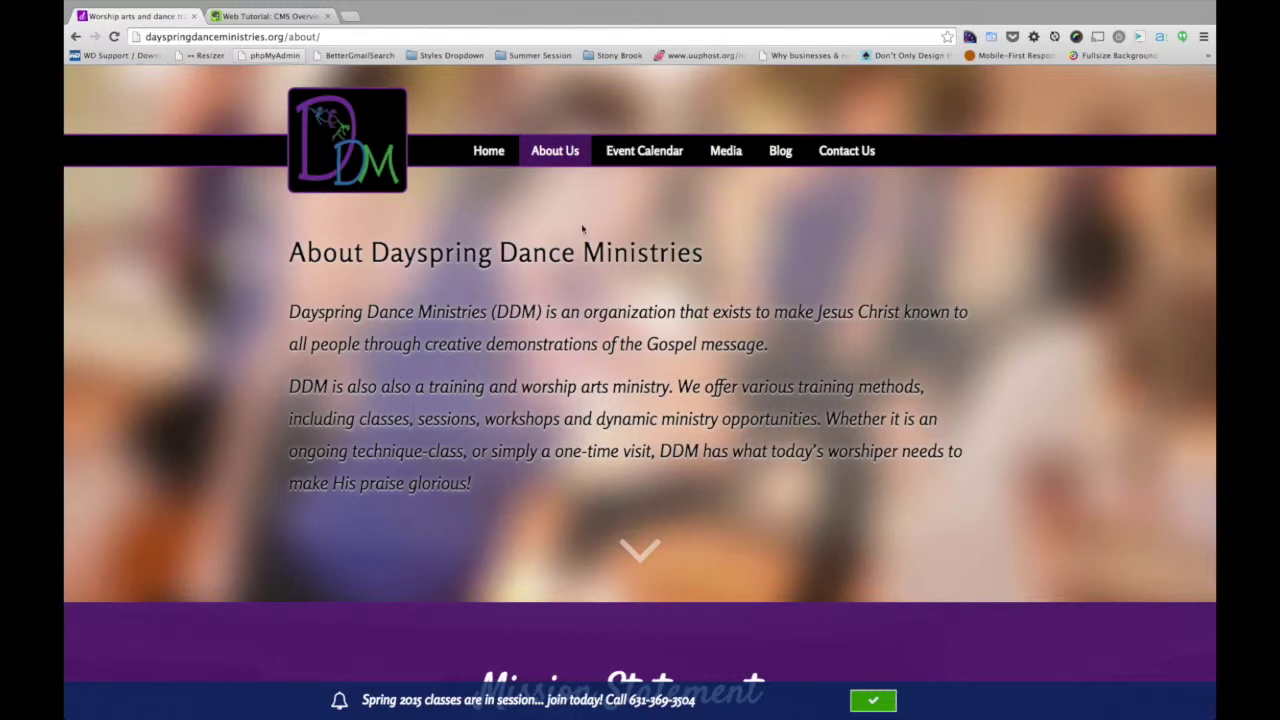
{"action": "left_click_drag", "start_coordinate": [338, 256], "coordinate": [518, 452]}
{"action": "left_click", "coordinate": [650, 527]}
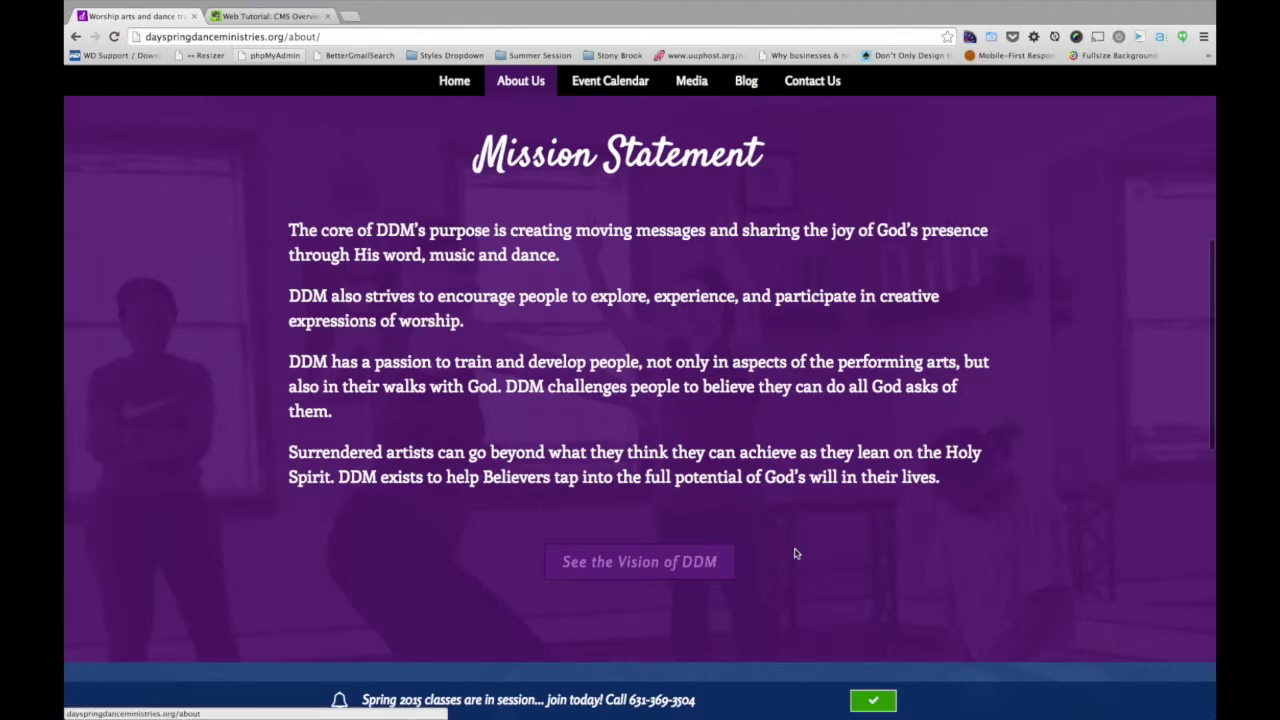
{"action": "scroll", "coordinate": [797, 553], "scroll_direction": "down", "scroll_amount": 5}
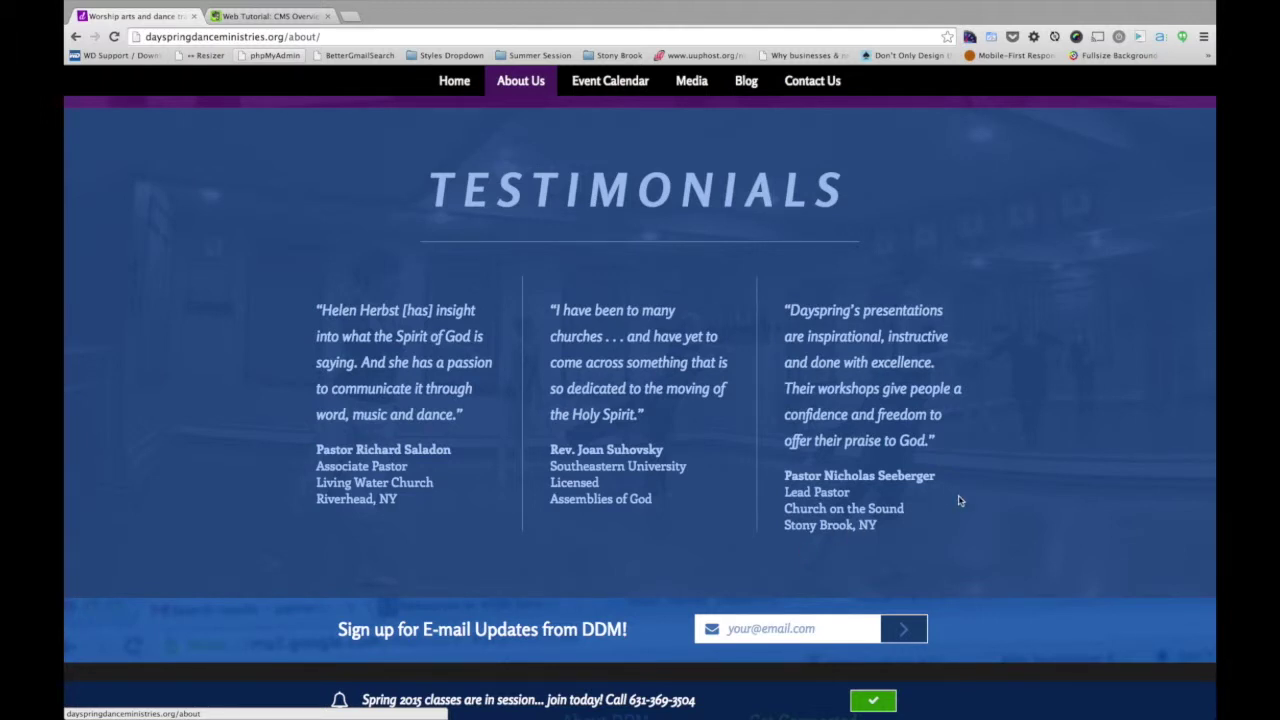
{"action": "scroll", "coordinate": [958, 500], "scroll_direction": "down", "scroll_amount": 3}
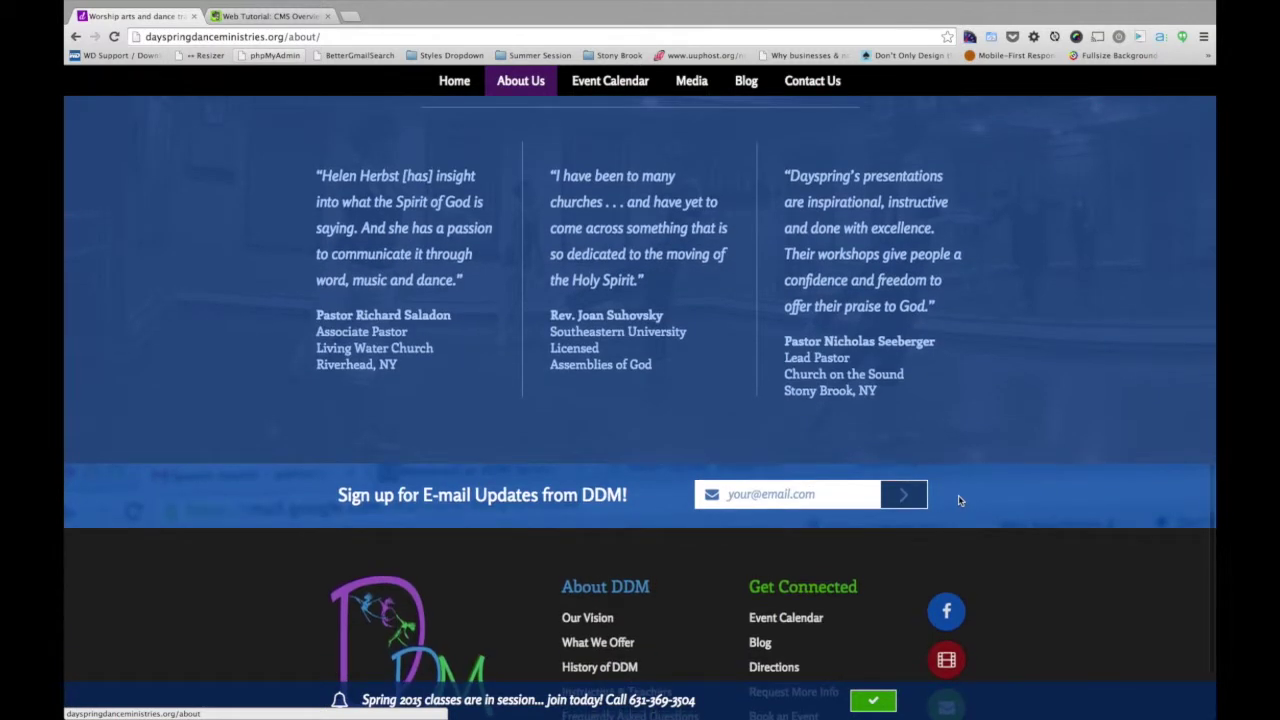
{"action": "scroll", "coordinate": [958, 500], "scroll_direction": "up", "scroll_amount": 5}
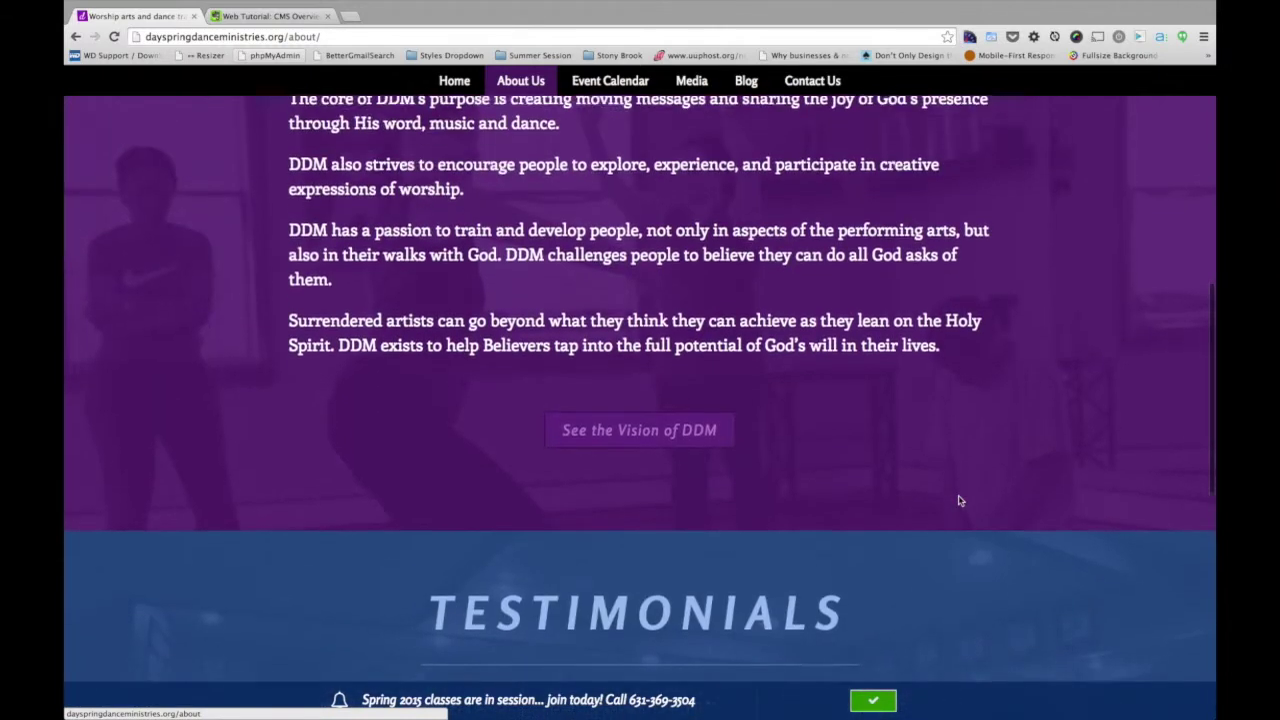
{"action": "scroll", "coordinate": [958, 500], "scroll_direction": "up", "scroll_amount": 3}
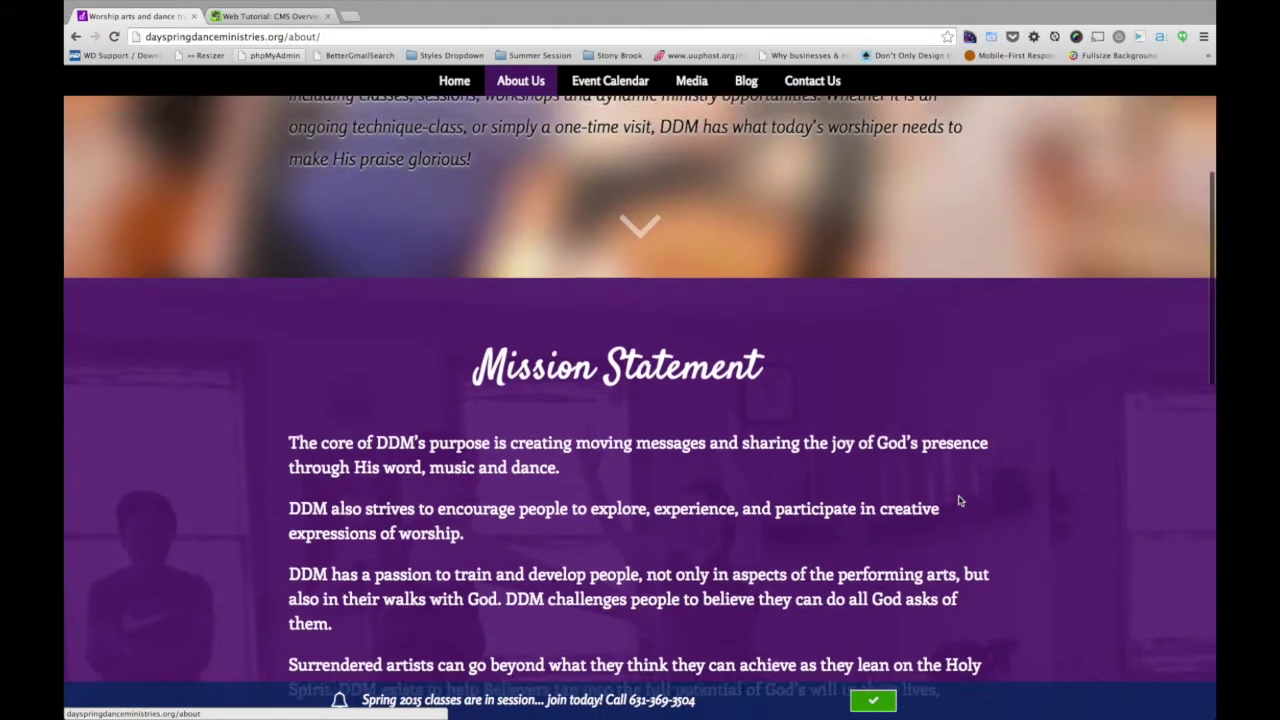
{"action": "scroll", "coordinate": [958, 500], "scroll_direction": "up", "scroll_amount": 3}
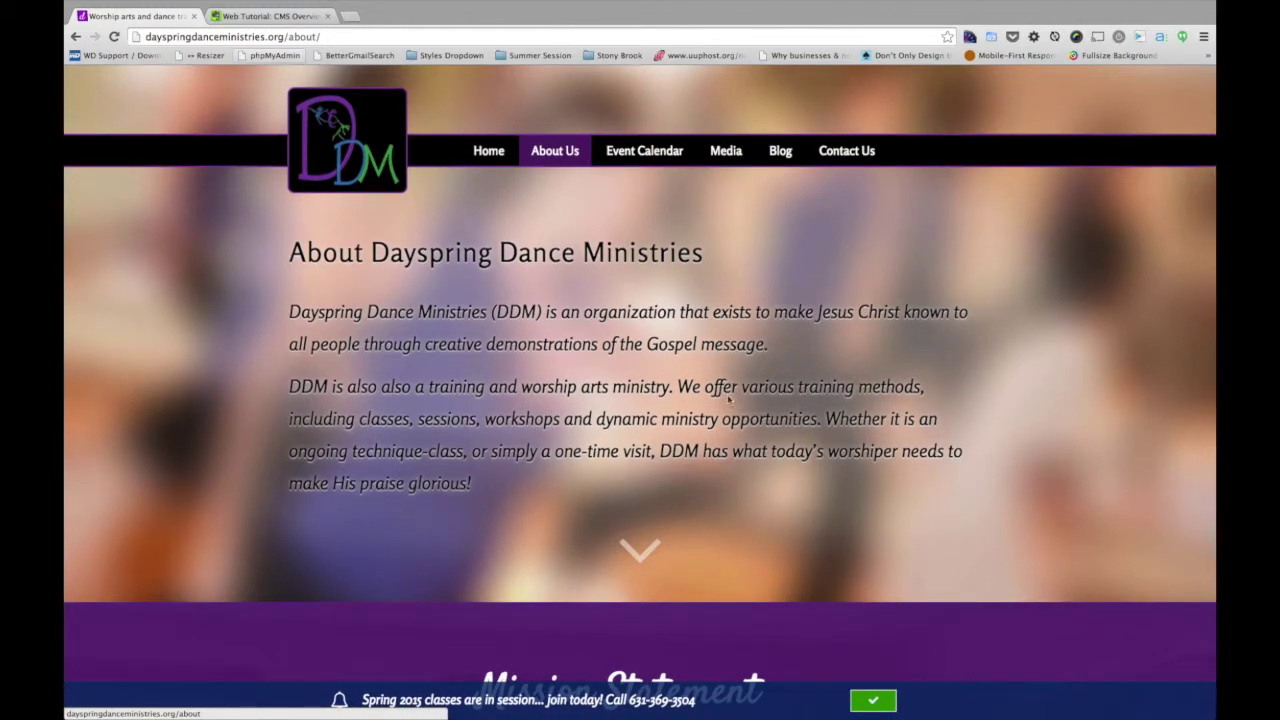
{"action": "left_click_drag", "start_coordinate": [490, 488], "coordinate": [300, 308]}
{"action": "left_click", "coordinate": [535, 472]}
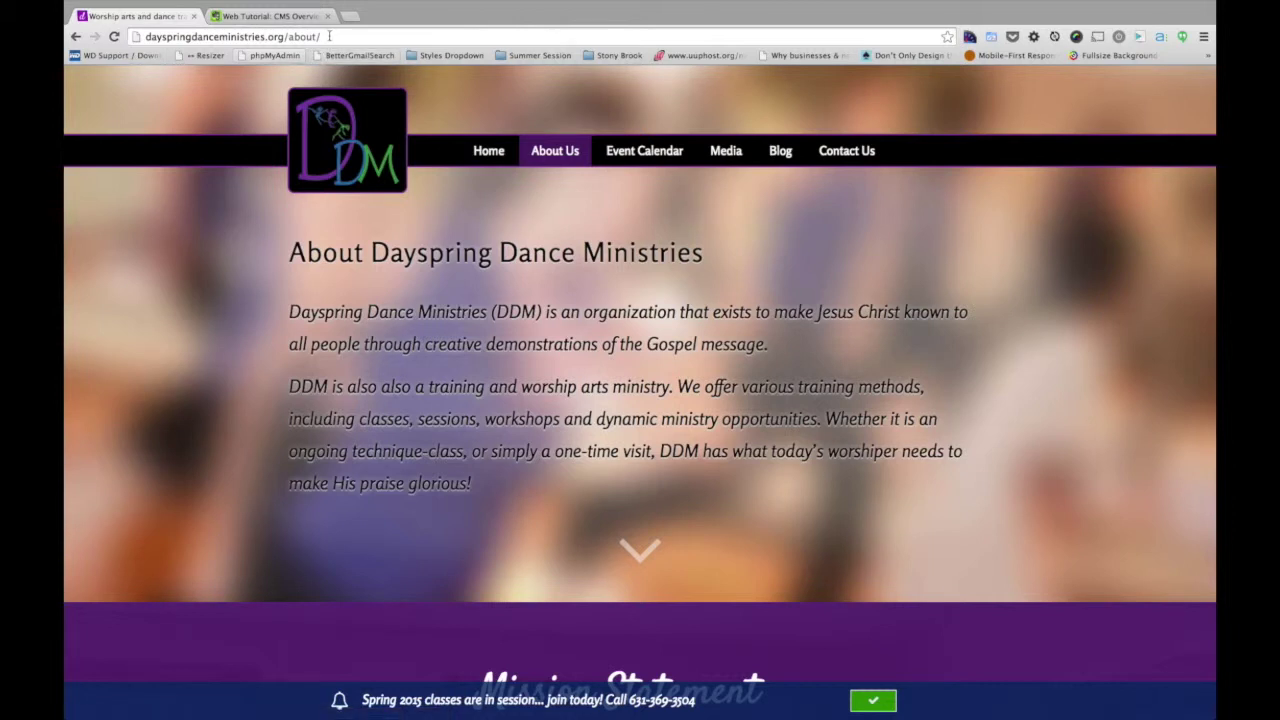
Step: Copy the site's domain from the address bar
{"action": "left_click_drag", "start_coordinate": [320, 36], "coordinate": [290, 36]}
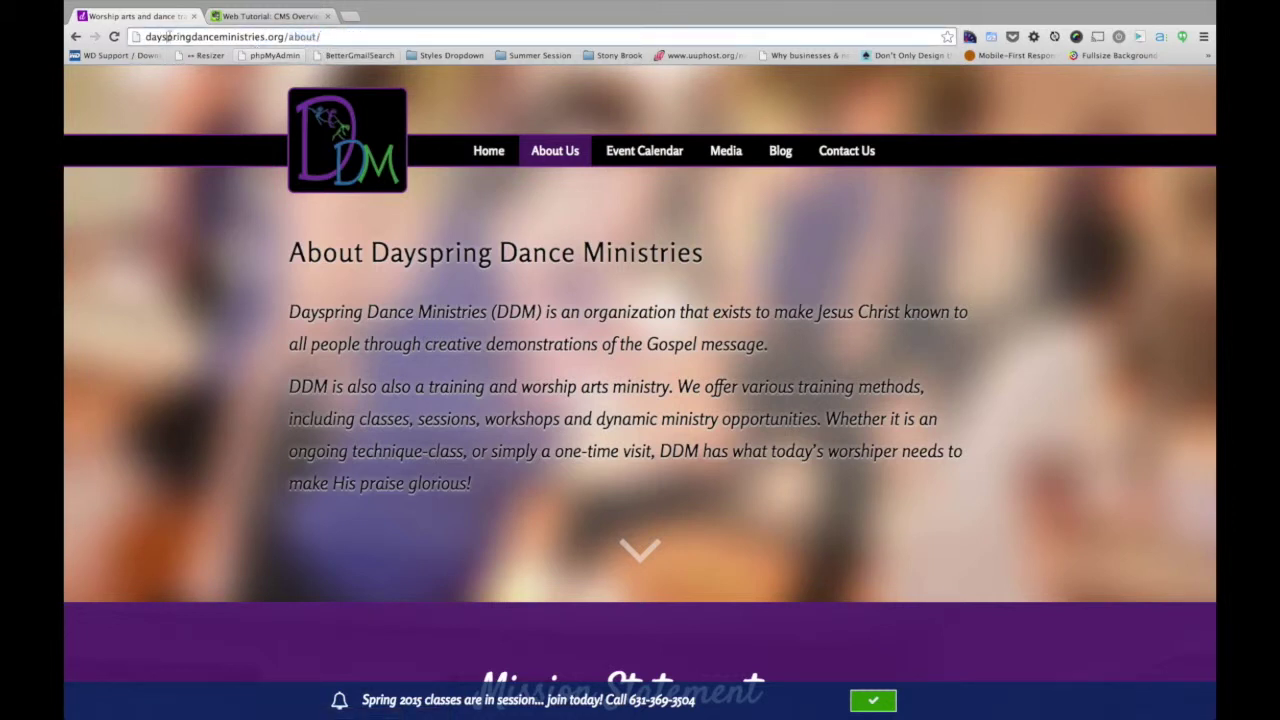
{"action": "left_click_drag", "start_coordinate": [145, 36], "coordinate": [284, 36]}
{"action": "key", "text": "super+c"}
Step: Load the site's Perch admin by adding 'perch' to the pasted domain in a new tab
{"action": "left_click", "coordinate": [350, 16]}
{"action": "key", "text": "super+v"}
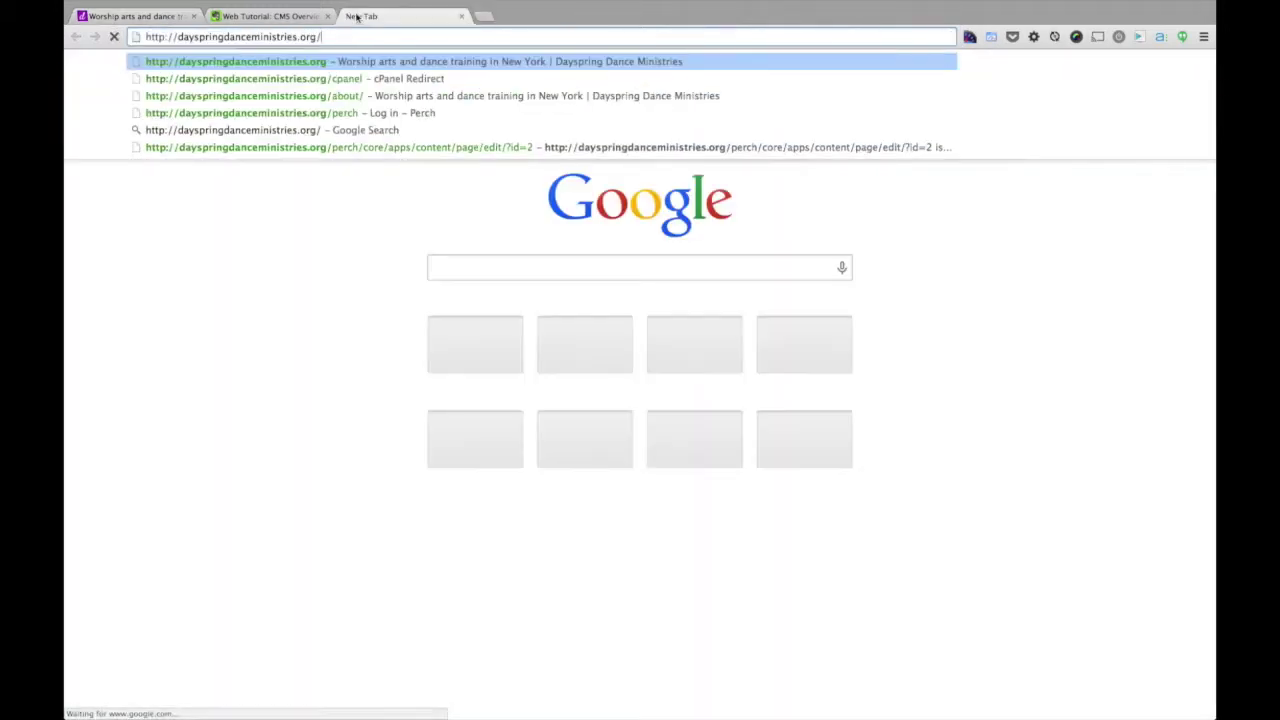
{"action": "type", "text": "perch"}
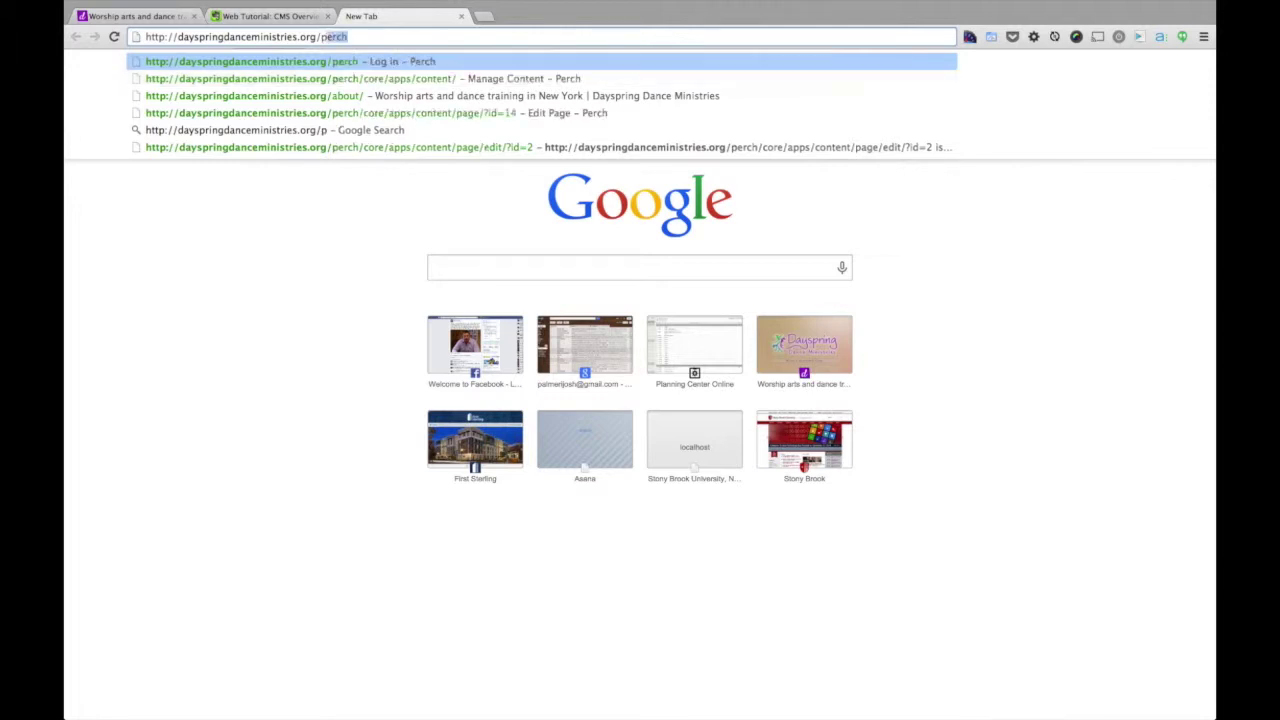
{"action": "key", "text": "Down"}
{"action": "key", "text": "Return"}
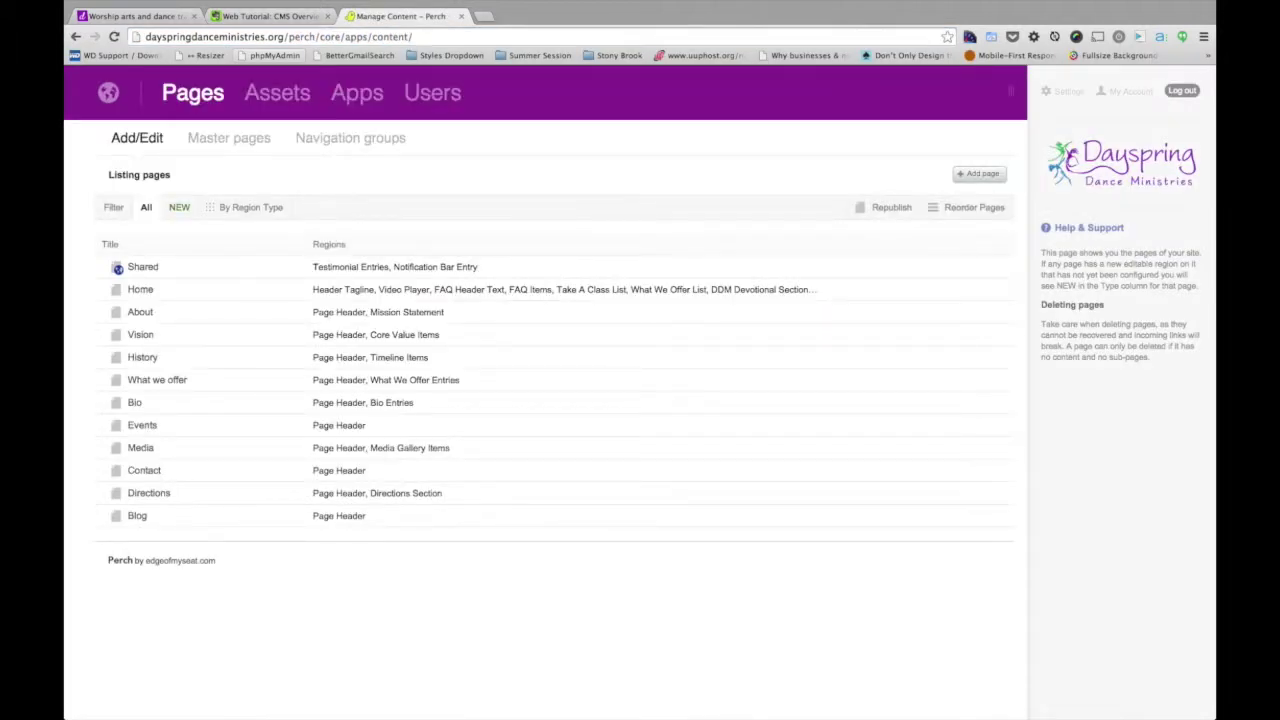
Step: Log out of Perch and sign back in with the admin username and password
{"action": "left_click", "coordinate": [1181, 90]}
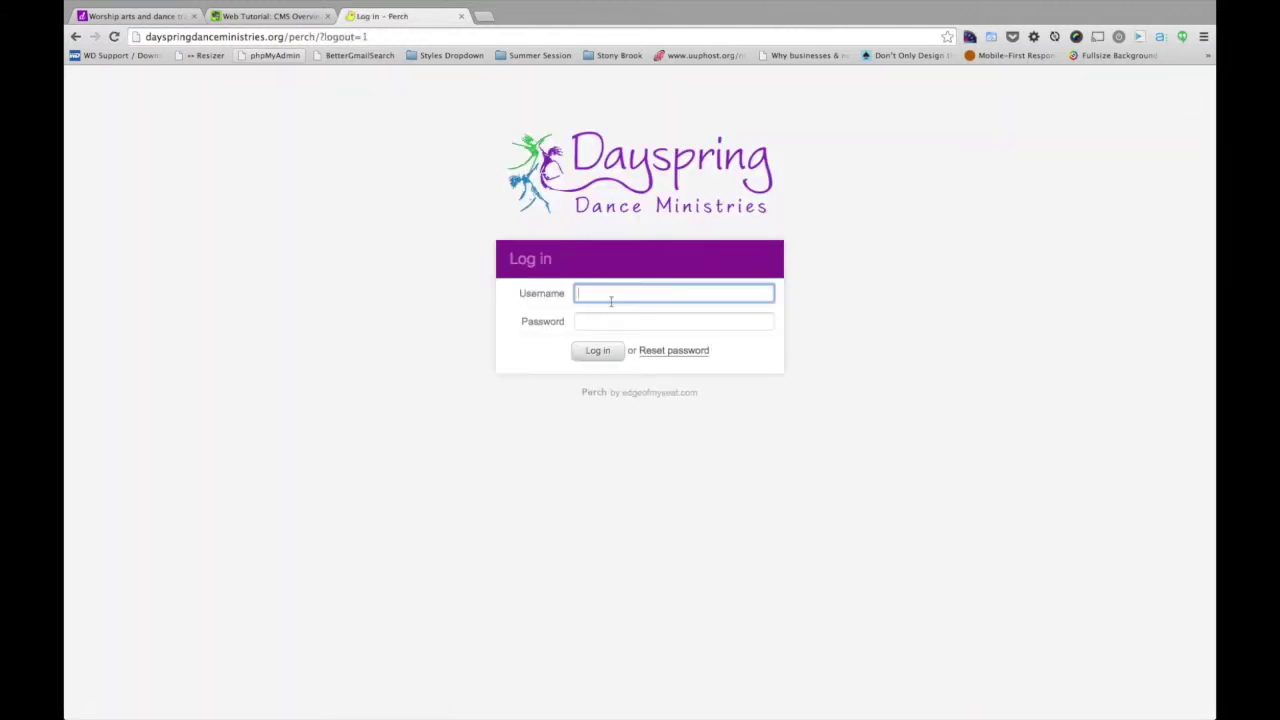
{"action": "type", "text": "inspir"}
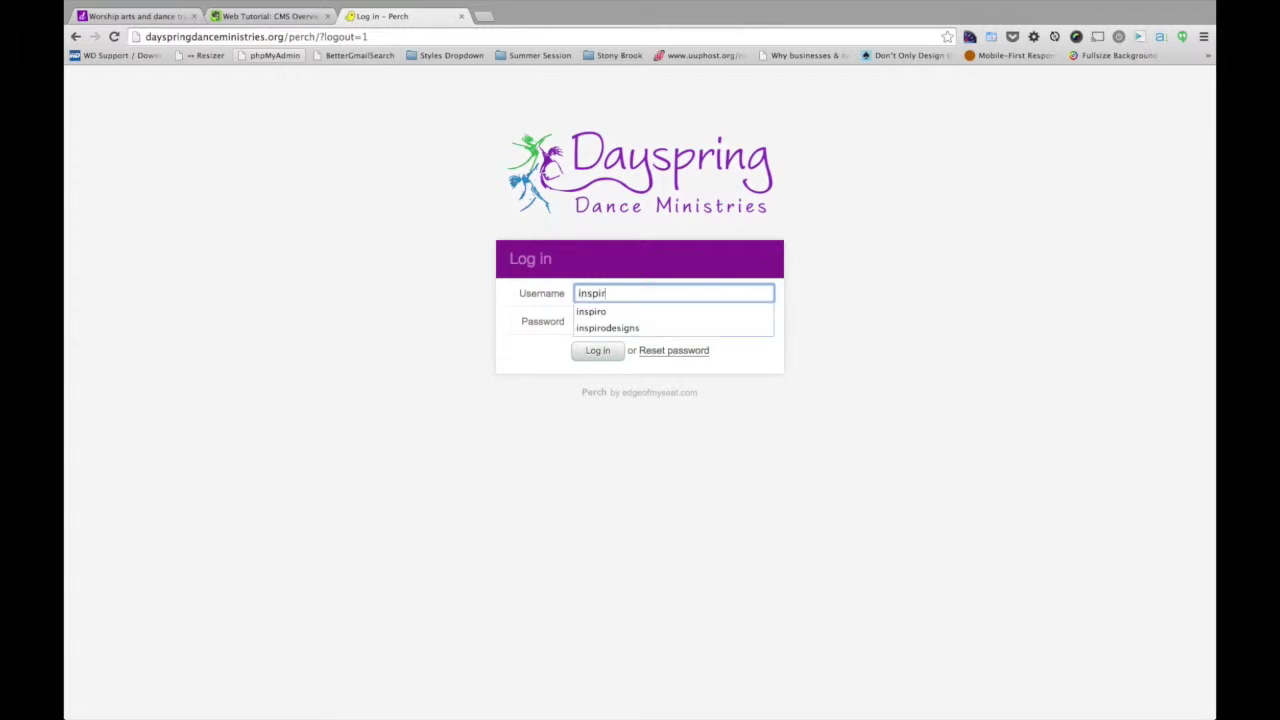
{"action": "type", "text": "o"}
{"action": "key", "text": "Down"}
{"action": "key", "text": "Return"}
{"action": "left_click", "coordinate": [614, 321]}
{"action": "type", "text": "•••••••"}
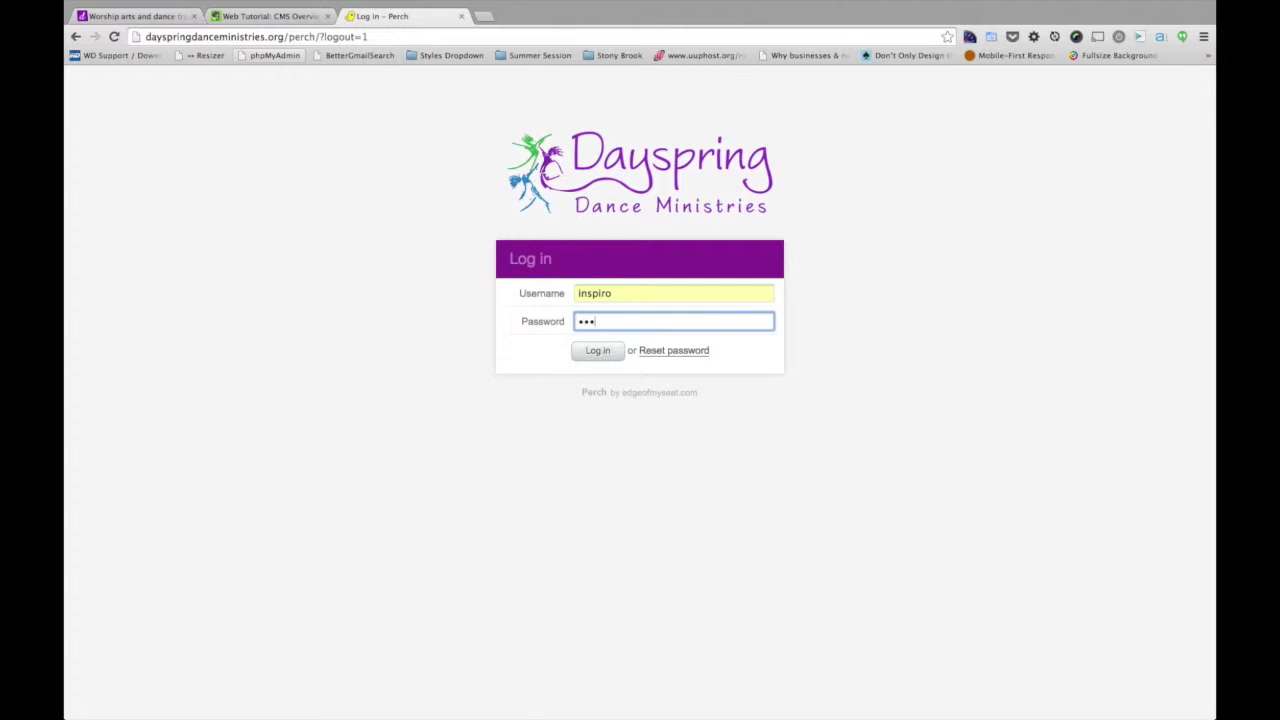
{"action": "key", "text": "Return"}
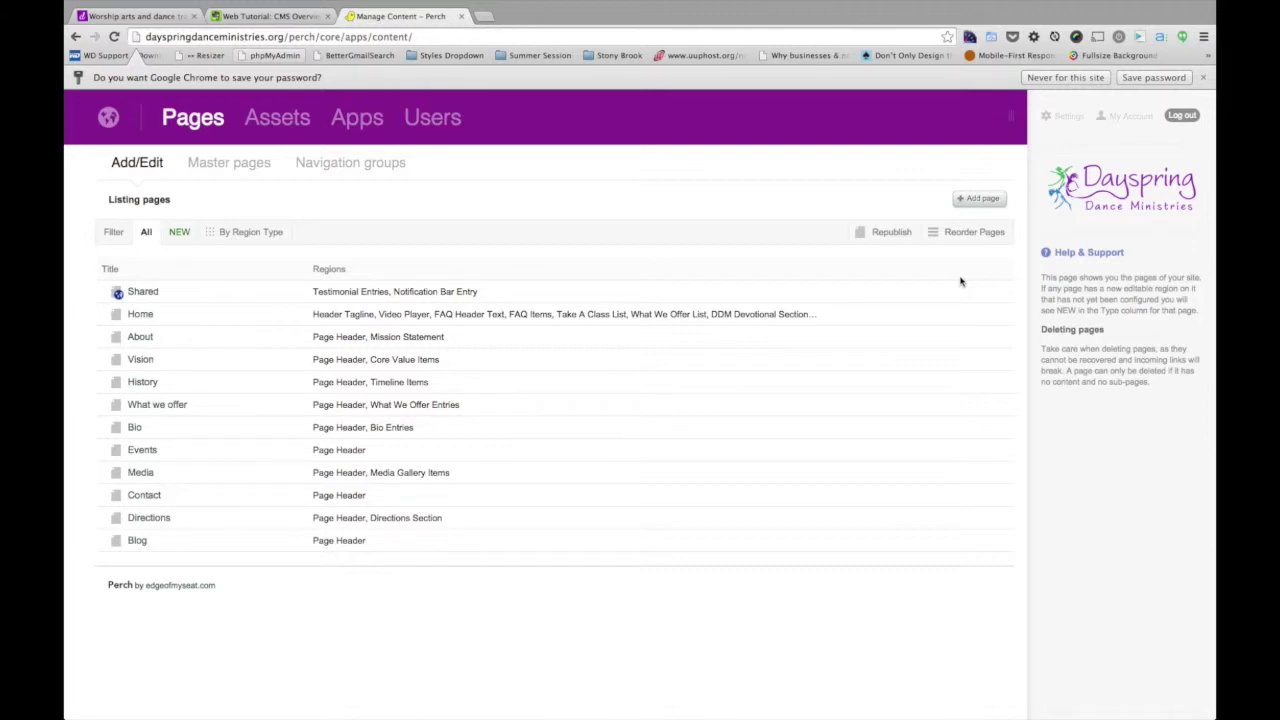
Step: Dismiss the save-password offer, check the live About page, and return to the Perch pages listing
{"action": "left_click", "coordinate": [1203, 77]}
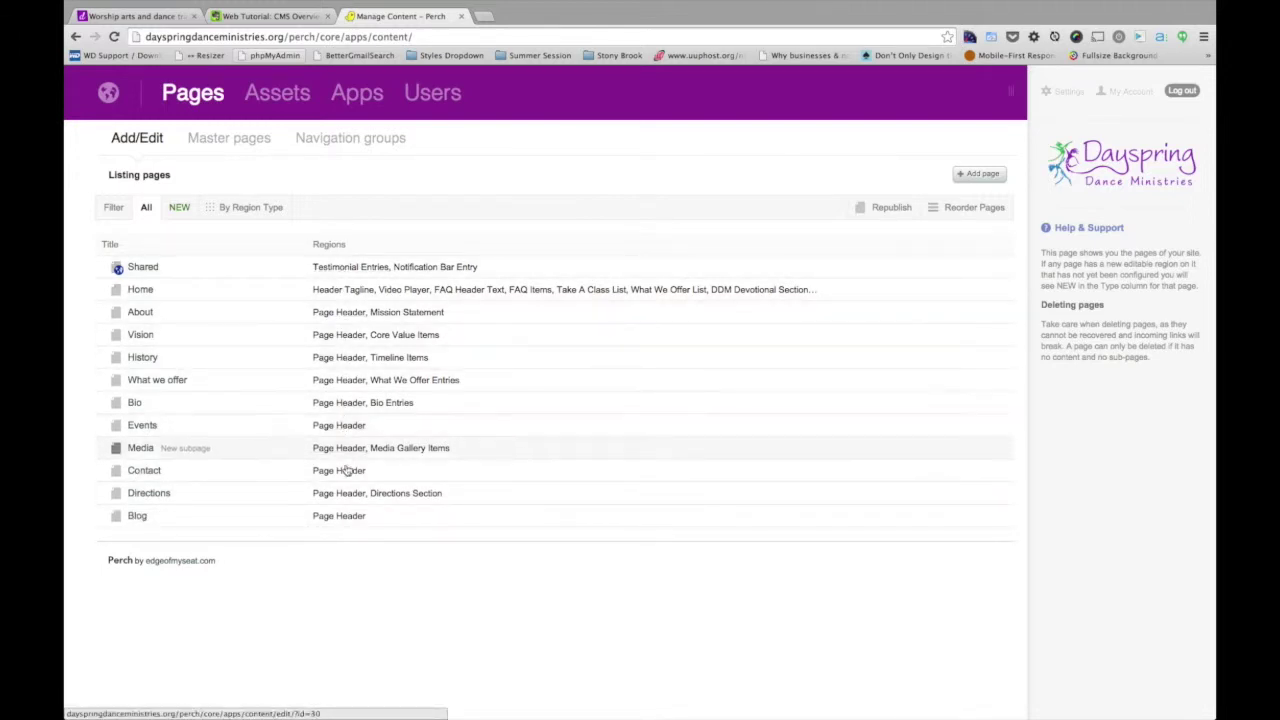
{"action": "left_click", "coordinate": [130, 17]}
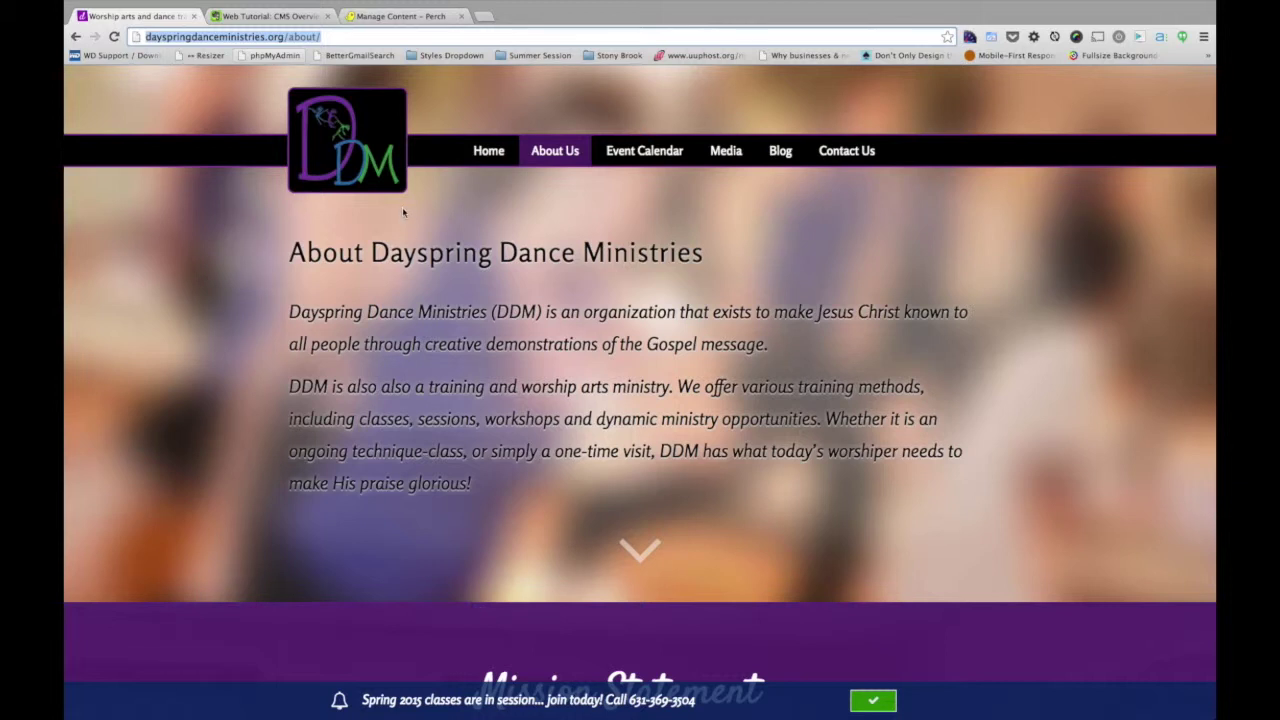
{"action": "left_click", "coordinate": [427, 17]}
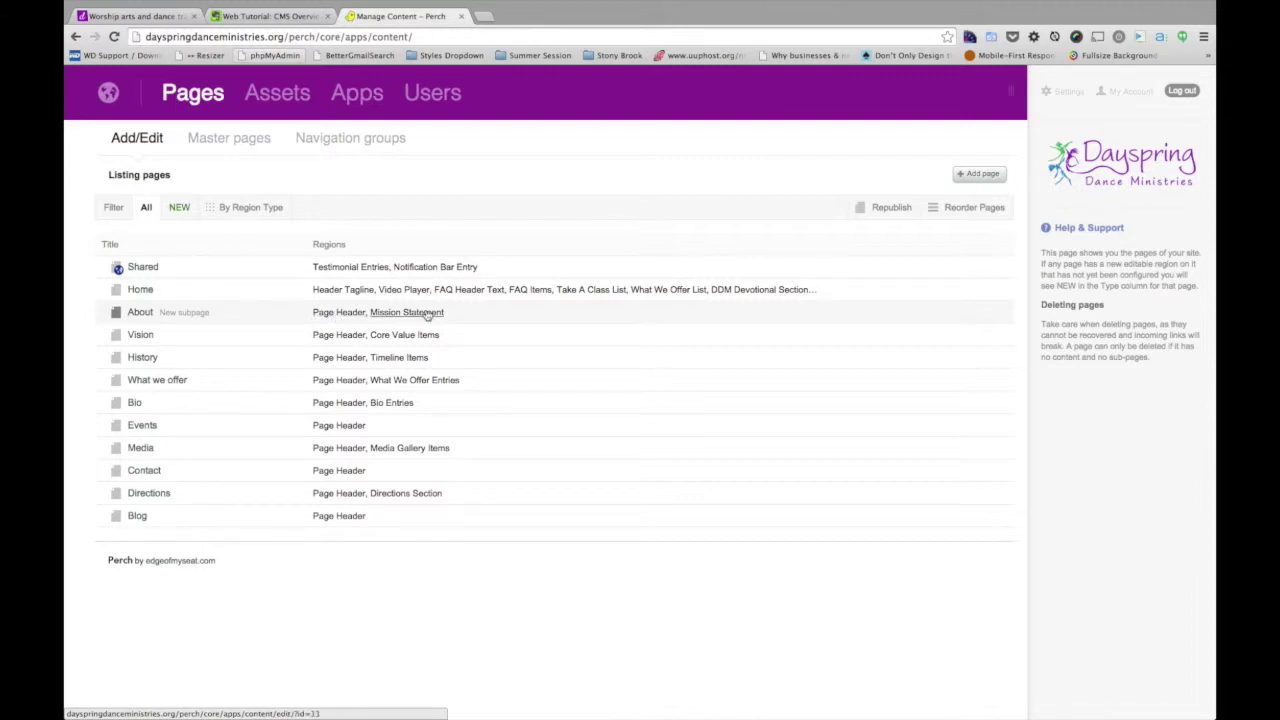
Step: Open the About Page Header and compare its title with the live page heading
{"action": "left_click", "coordinate": [345, 313]}
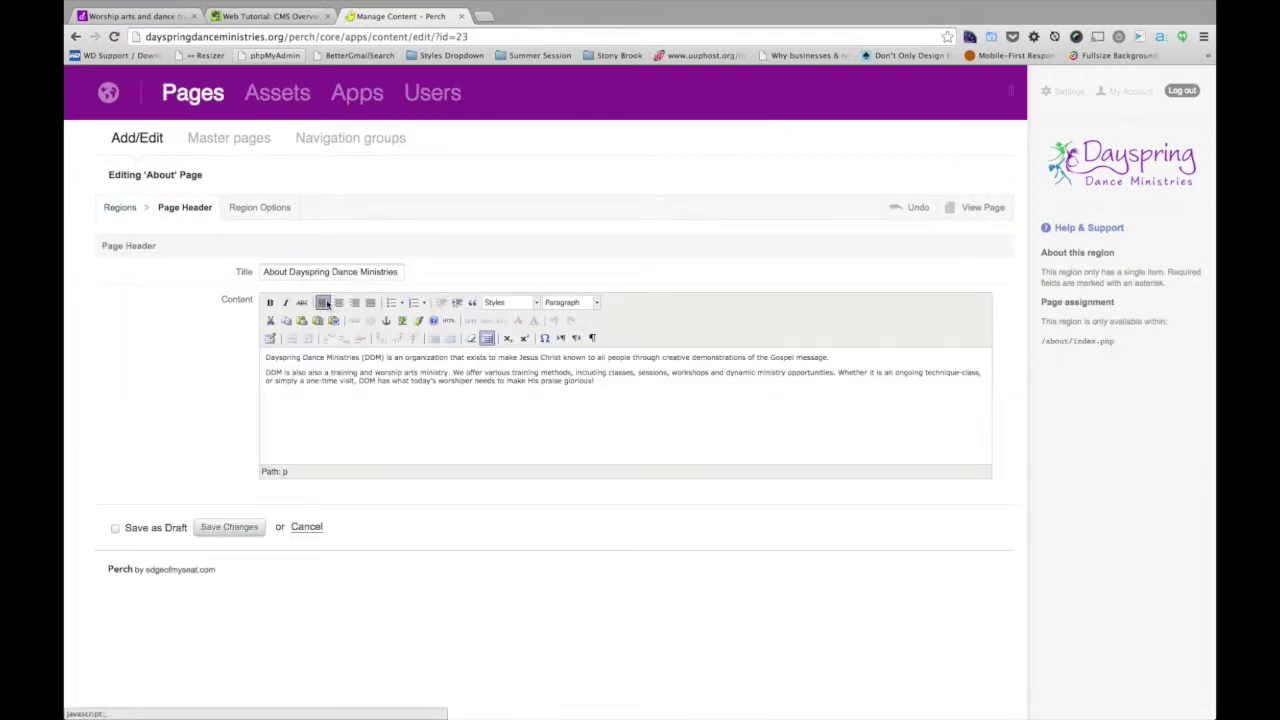
{"action": "double_click", "coordinate": [268, 267]}
{"action": "triple_click", "coordinate": [386, 270]}
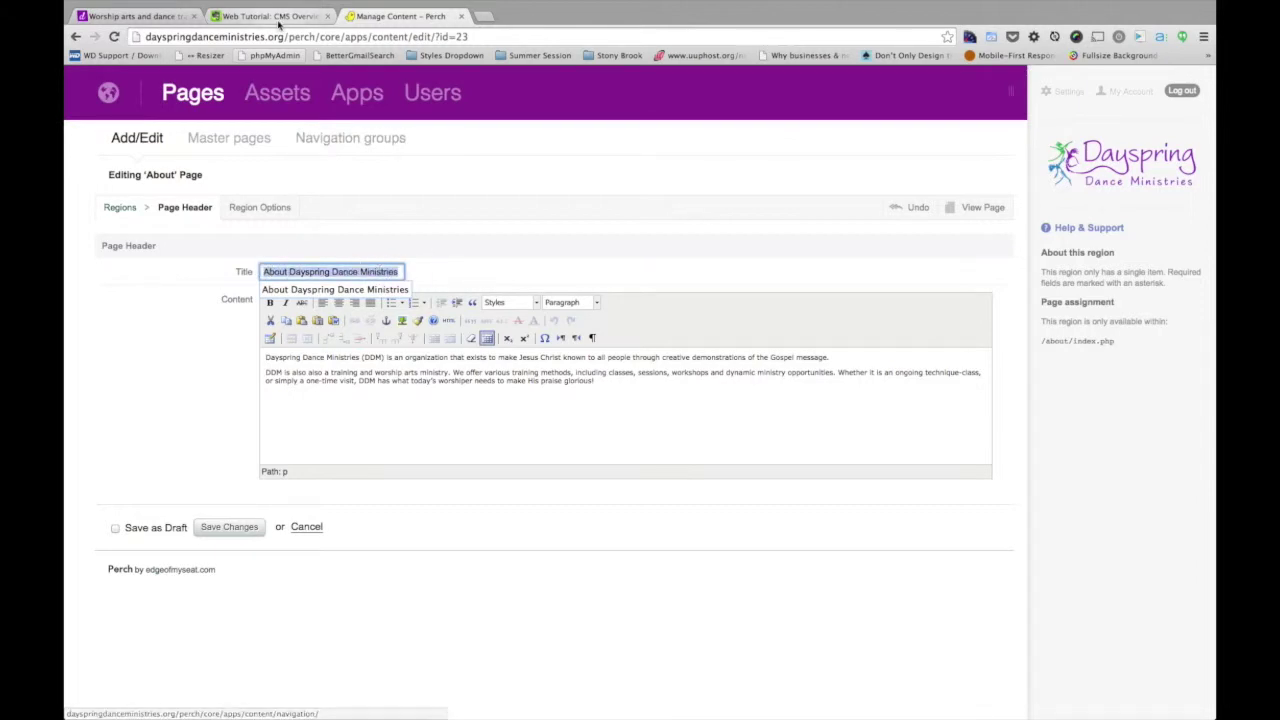
{"action": "left_click", "coordinate": [146, 18]}
{"action": "left_click_drag", "start_coordinate": [287, 252], "coordinate": [363, 313]}
{"action": "left_click", "coordinate": [379, 18]}
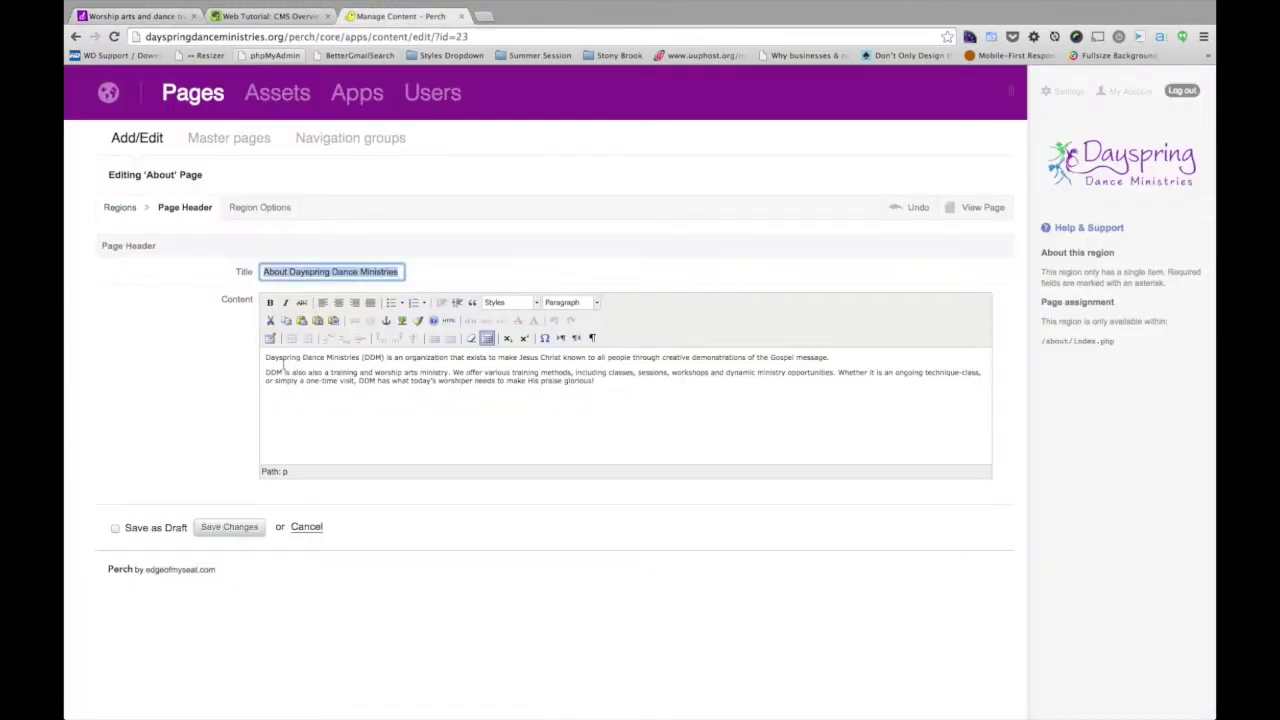
Step: Compare the About content text with the paragraphs on the live page
{"action": "left_click", "coordinate": [270, 358]}
{"action": "left_click_drag", "start_coordinate": [268, 358], "coordinate": [637, 397]}
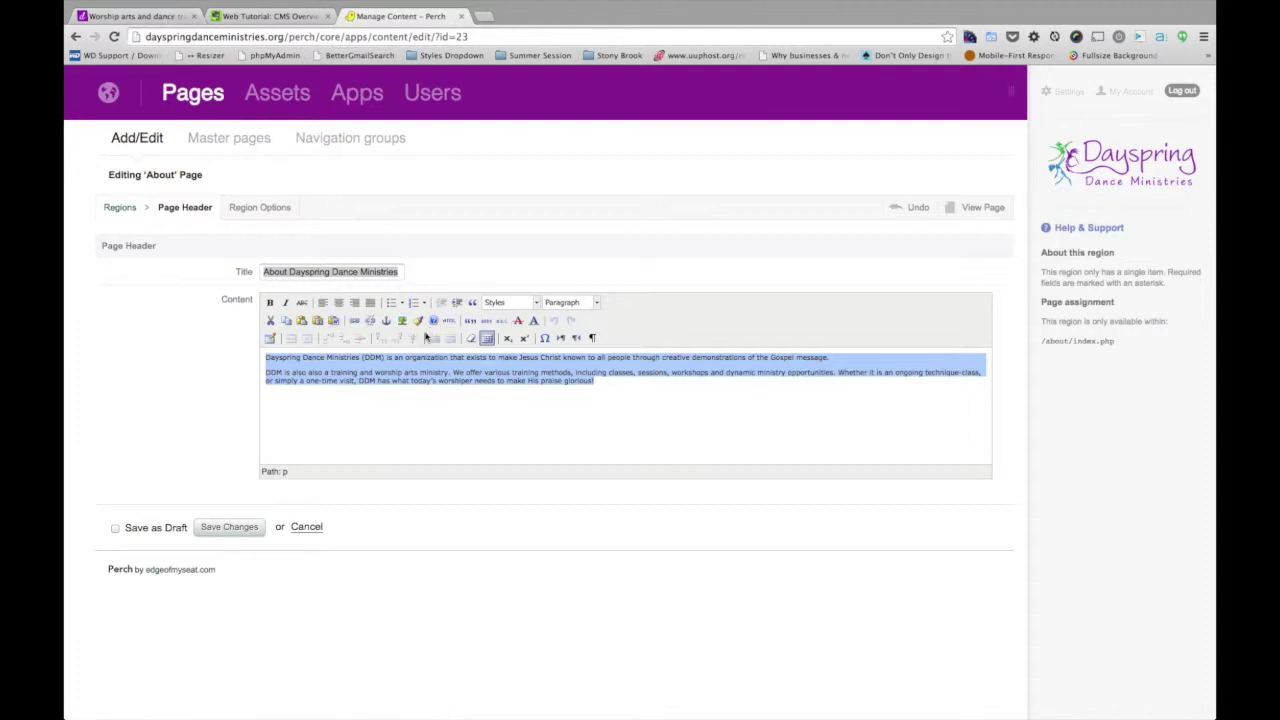
{"action": "left_click", "coordinate": [150, 17]}
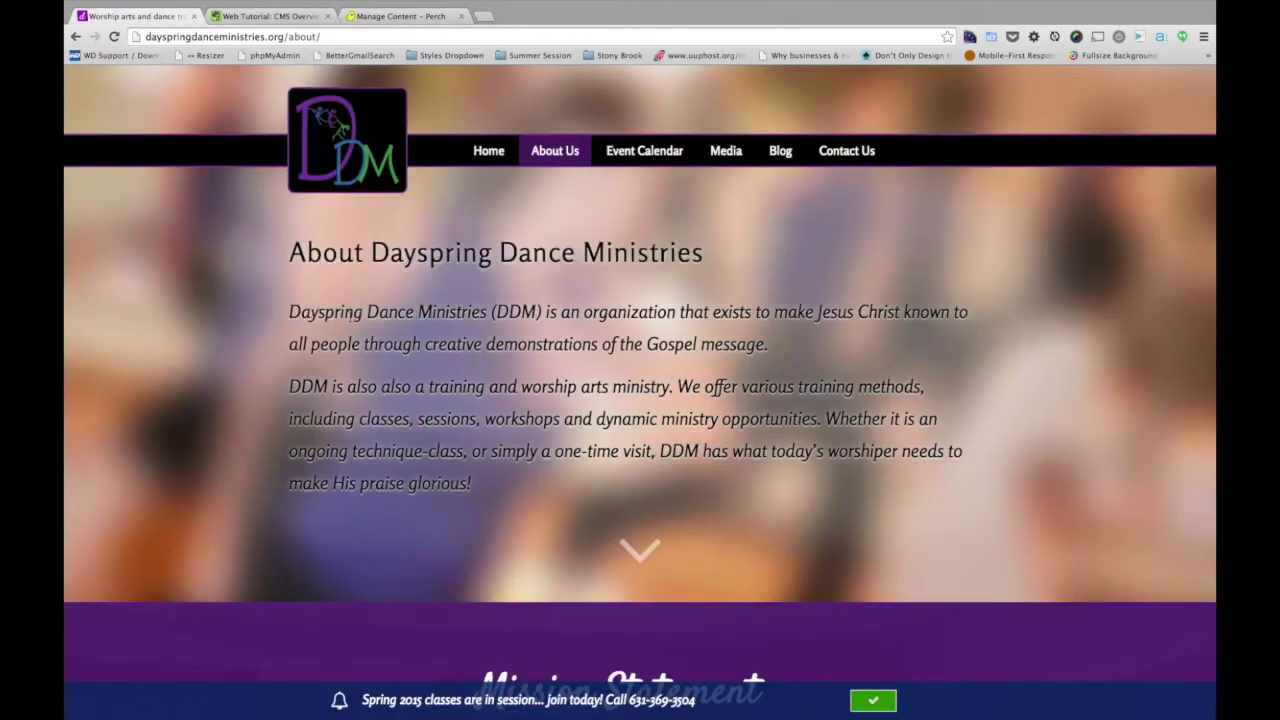
{"action": "left_click_drag", "start_coordinate": [317, 311], "coordinate": [514, 486]}
{"action": "left_click", "coordinate": [514, 486]}
{"action": "left_click", "coordinate": [402, 17]}
Step: Add a new paragraph 'DDM is located in Calverton, NY!' after 'glorious!'
{"action": "left_click", "coordinate": [636, 403]}
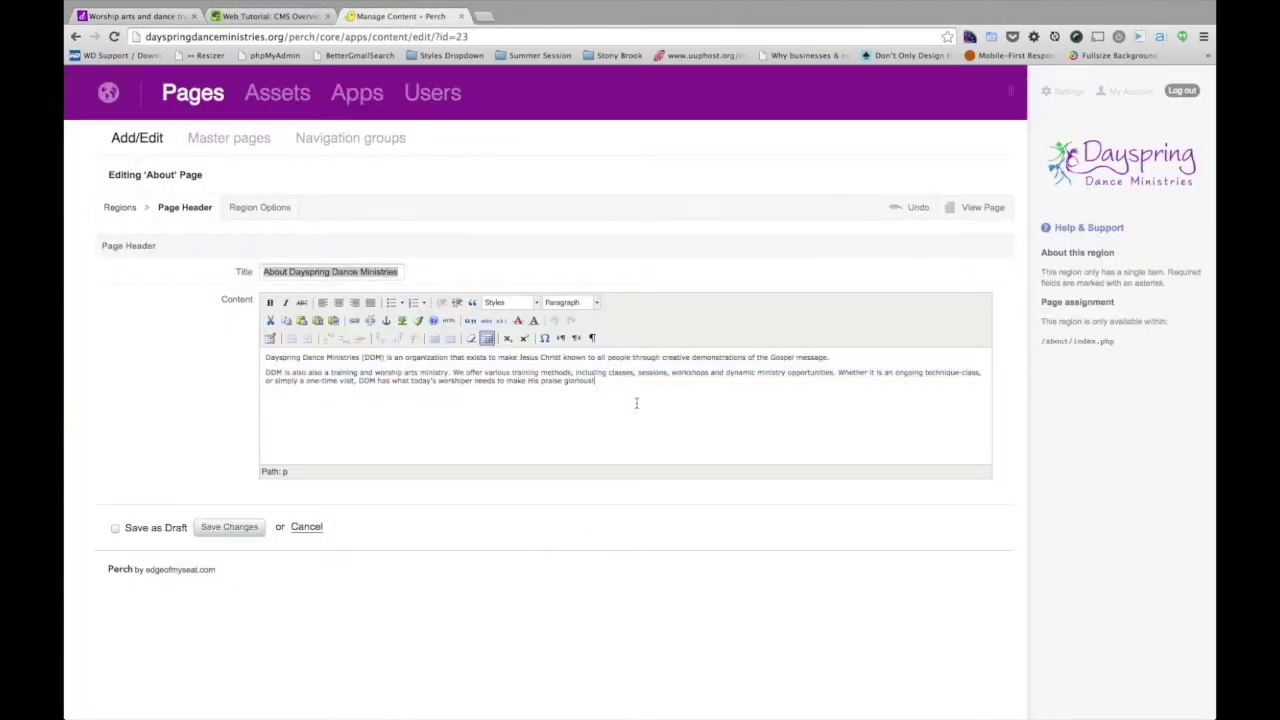
{"action": "key", "text": "Return"}
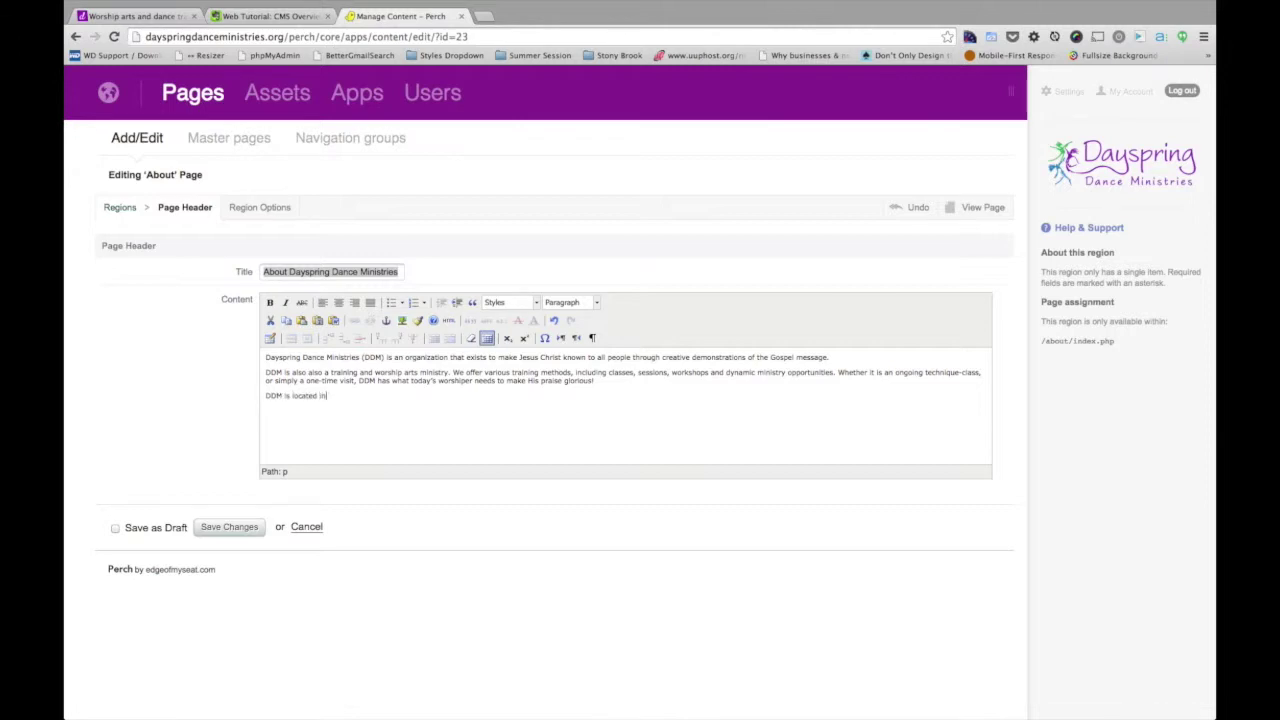
{"action": "type", "text": "DDM is located in Calverton, NY!"}
Step: Save the Calverton line and confirm it appears on the reloaded live About page
{"action": "left_click", "coordinate": [236, 527]}
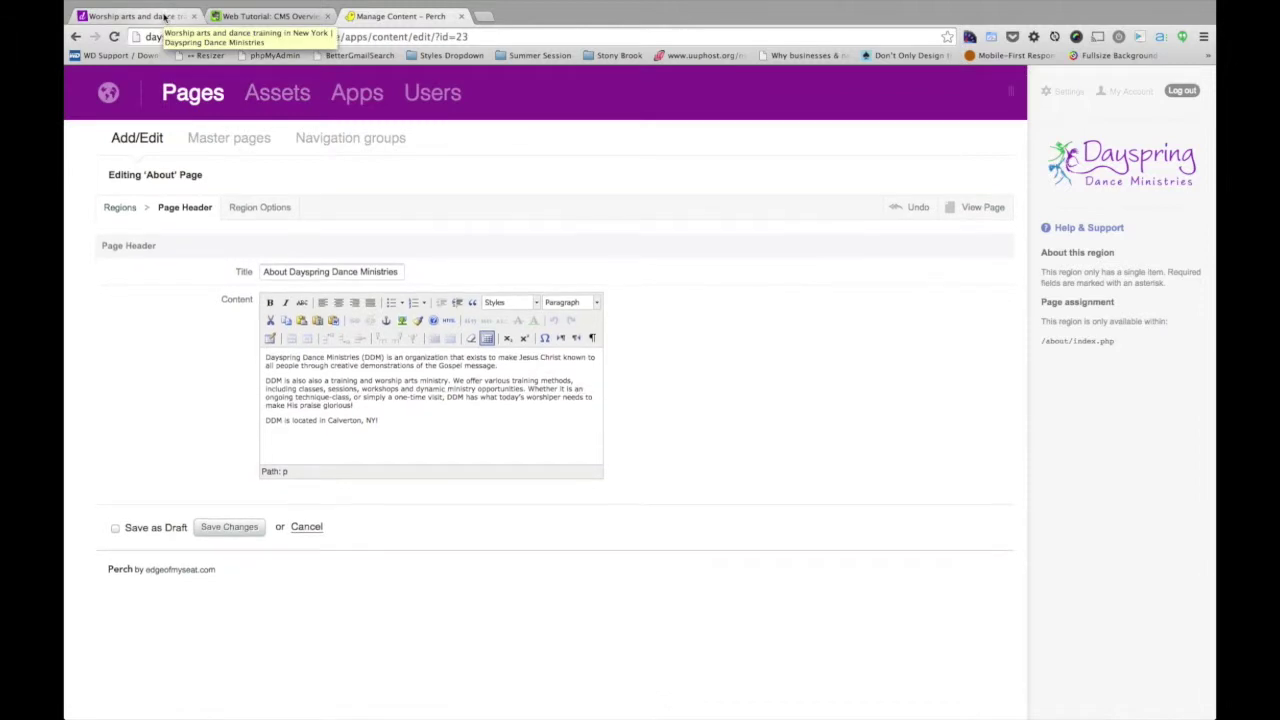
{"action": "left_click", "coordinate": [165, 17]}
{"action": "left_click", "coordinate": [114, 36]}
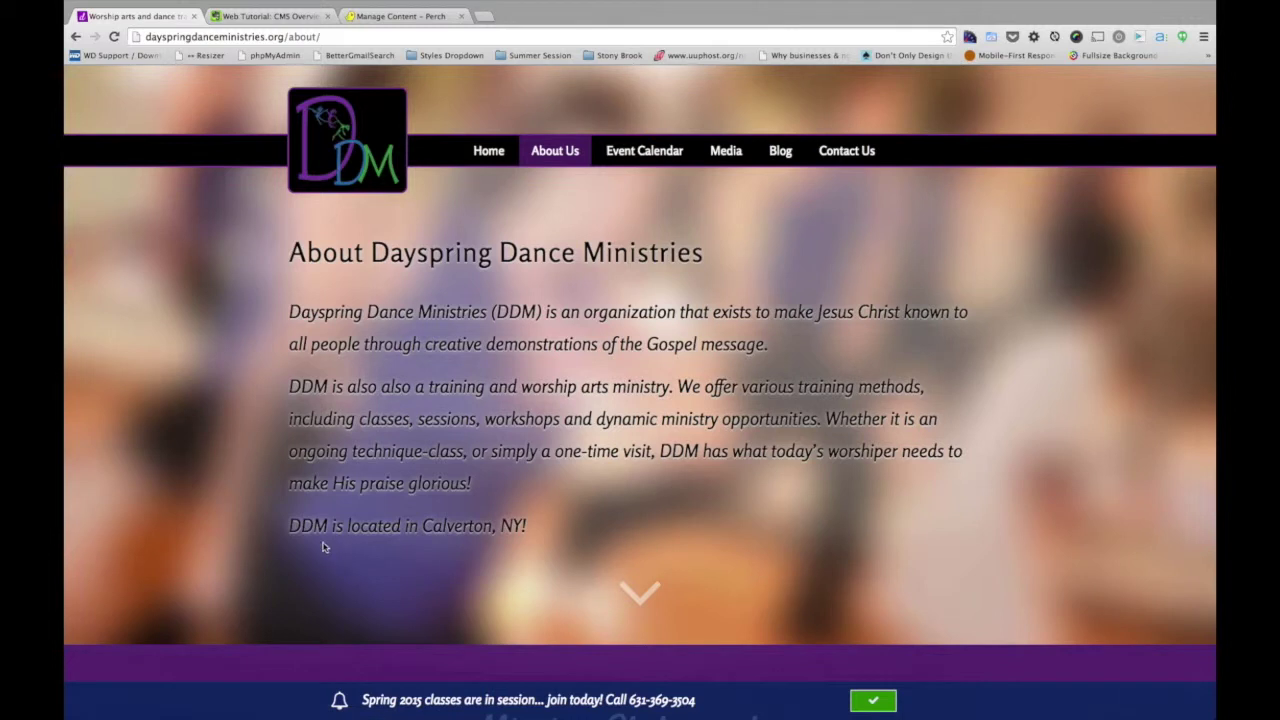
{"action": "left_click_drag", "start_coordinate": [324, 542], "coordinate": [515, 525]}
{"action": "left_click", "coordinate": [515, 525]}
{"action": "left_click", "coordinate": [277, 36]}
{"action": "left_click", "coordinate": [255, 233]}
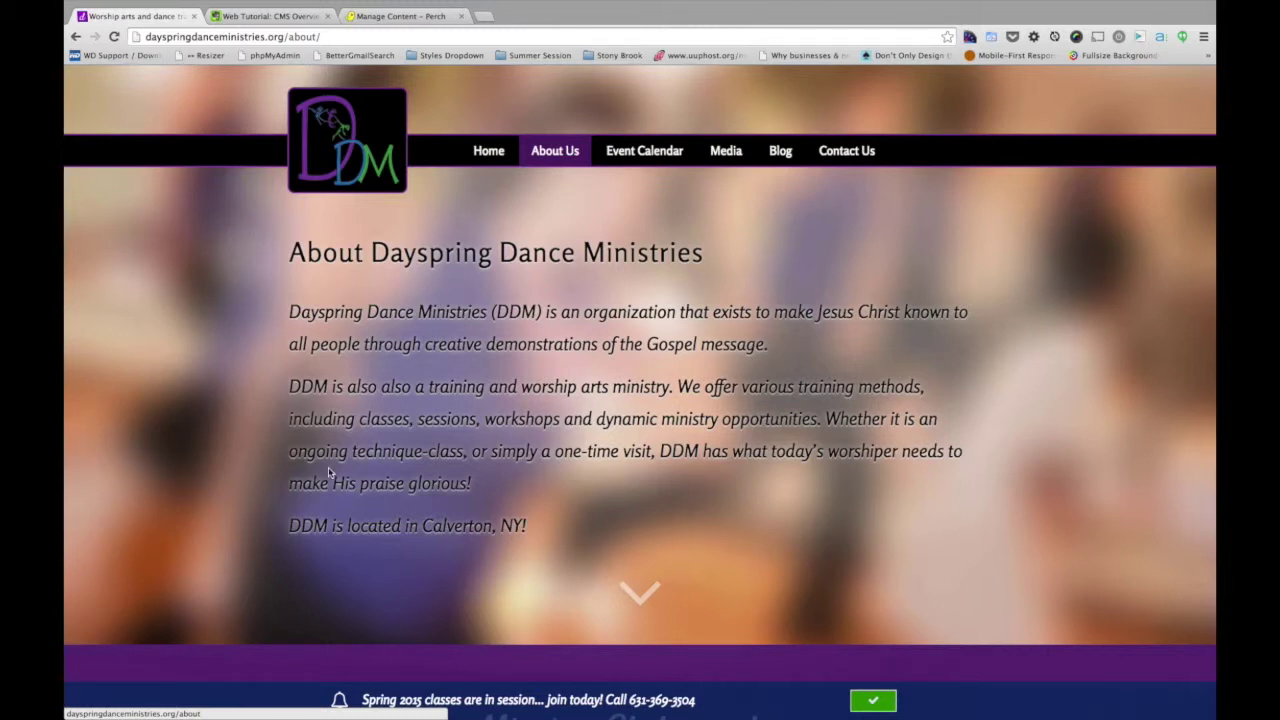
{"action": "left_click_drag", "start_coordinate": [306, 531], "coordinate": [551, 535]}
{"action": "left_click", "coordinate": [551, 535]}
Step: Delete the Calverton line, save the Page Header, and reload the live page
{"action": "left_click", "coordinate": [435, 20]}
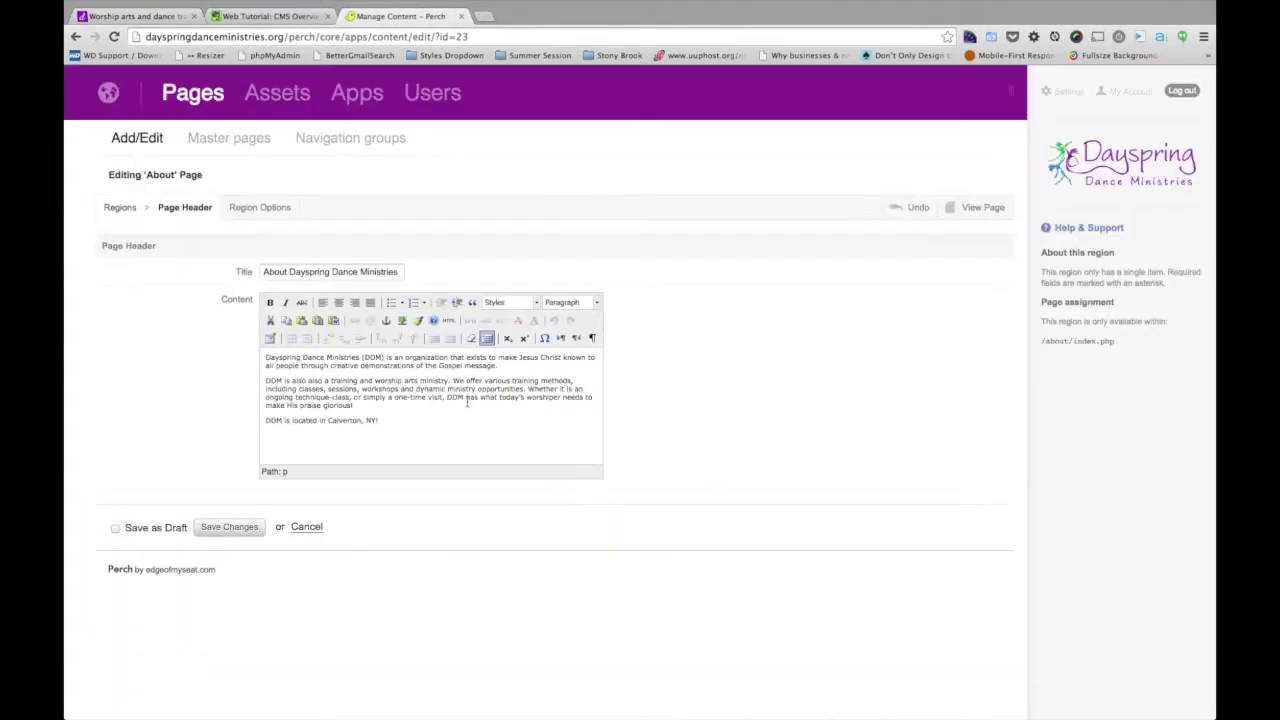
{"action": "left_click_drag", "start_coordinate": [423, 420], "coordinate": [266, 421]}
{"action": "key", "text": "BackSpace"}
{"action": "key", "text": "BackSpace"}
{"action": "left_click", "coordinate": [226, 528]}
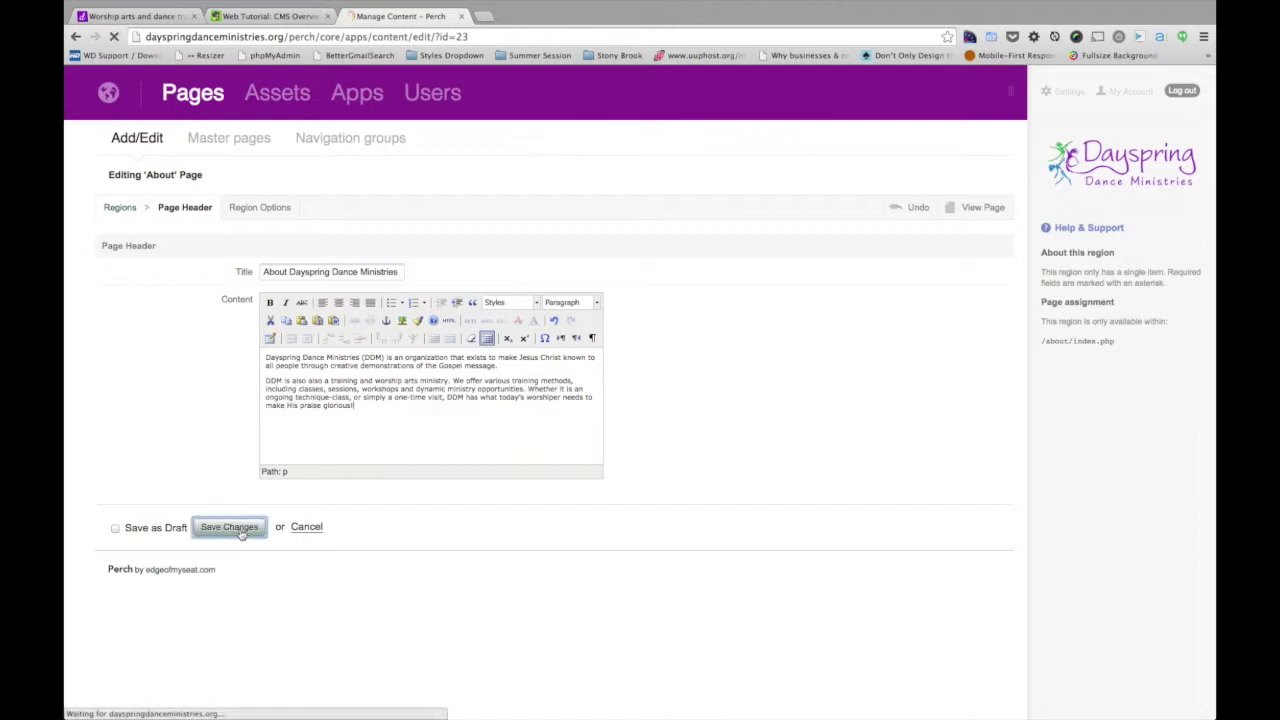
{"action": "left_click", "coordinate": [127, 17]}
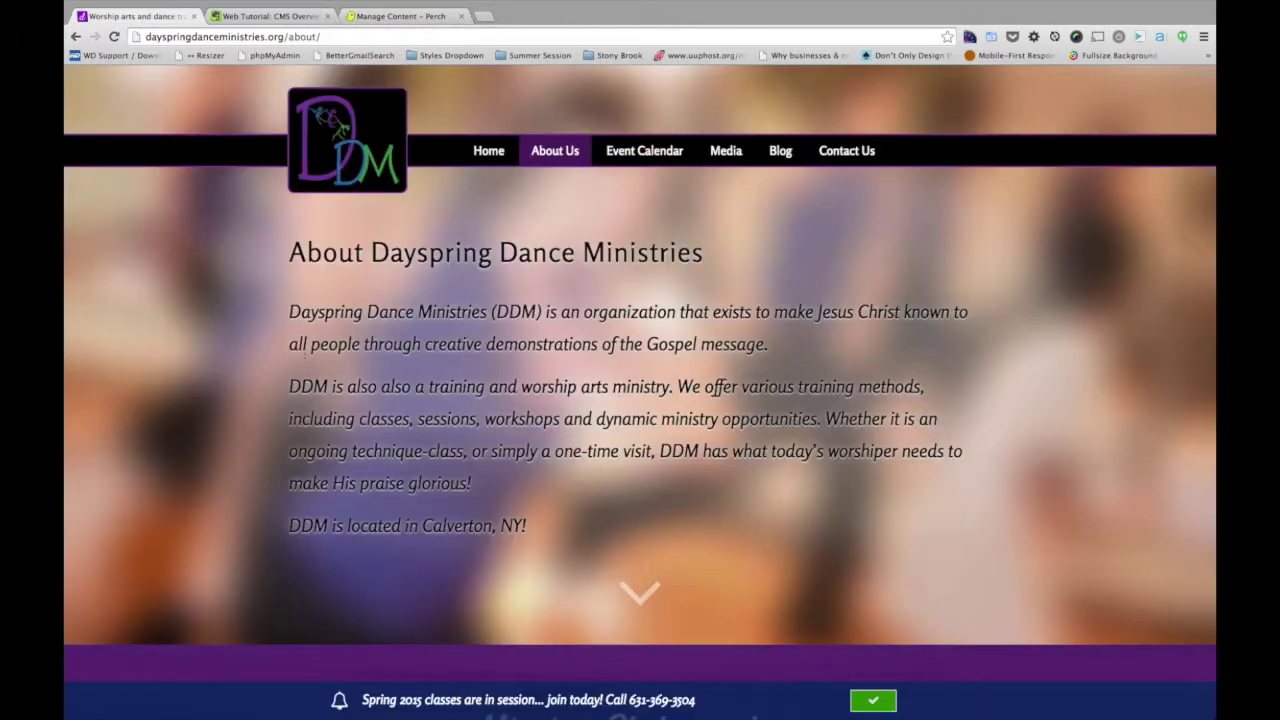
{"action": "left_click", "coordinate": [114, 36]}
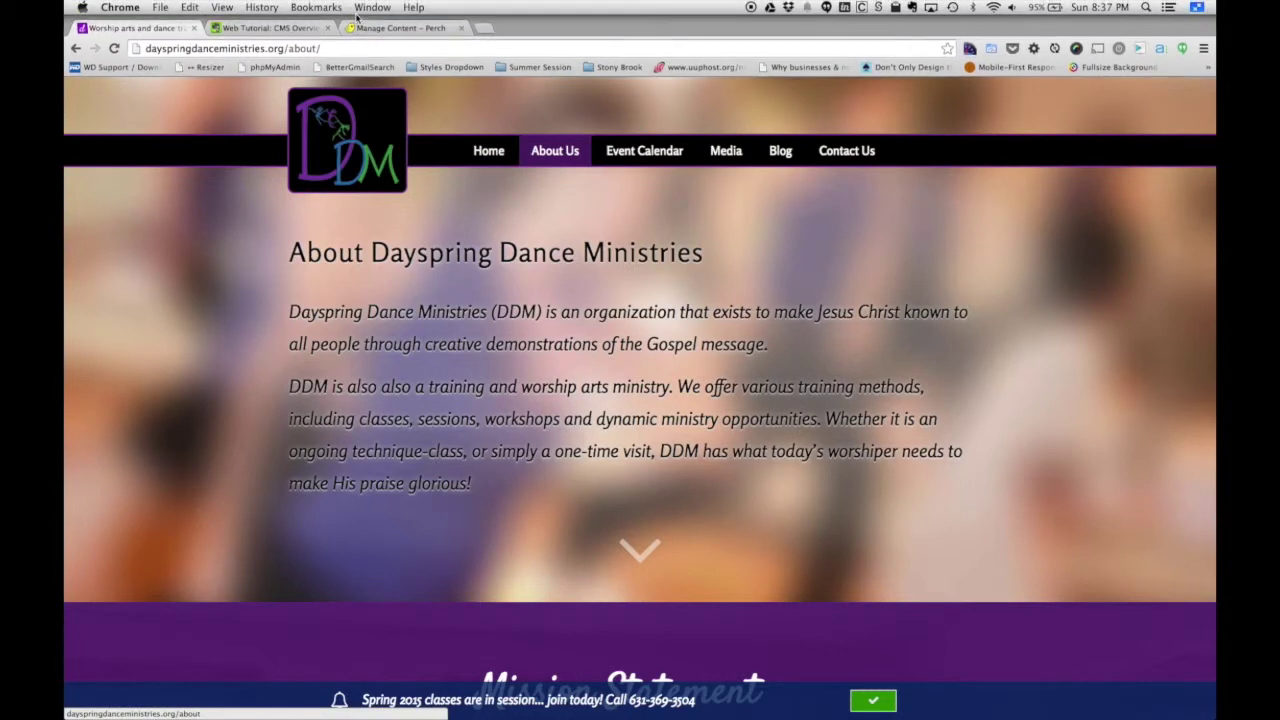
Step: Open the About page's Mission Statement region from the Pages list
{"action": "left_click", "coordinate": [372, 32]}
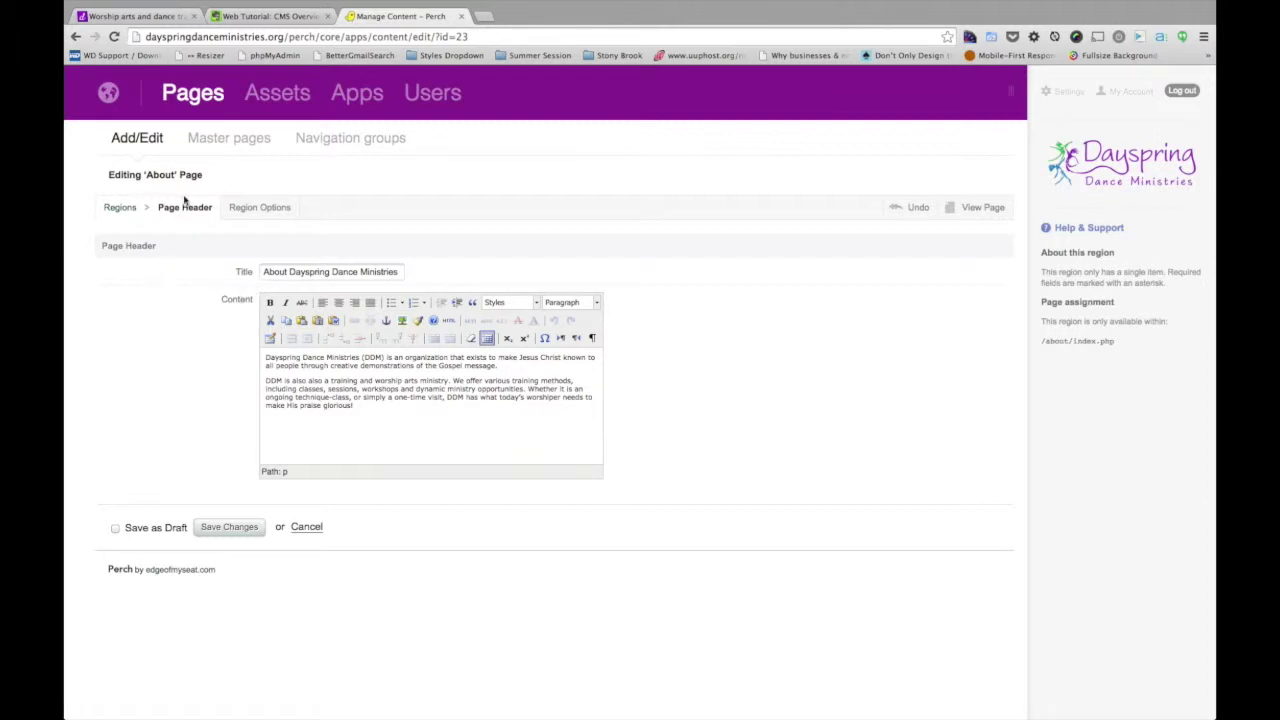
{"action": "left_click", "coordinate": [192, 102]}
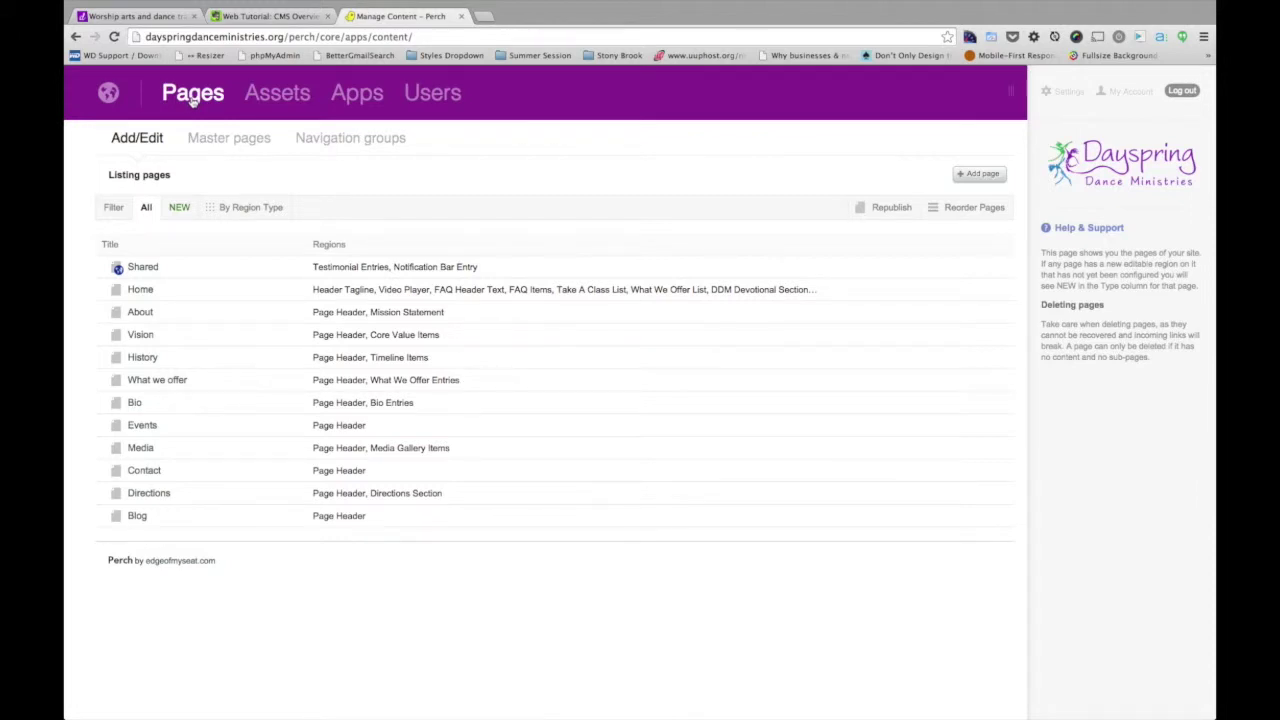
{"action": "left_click", "coordinate": [391, 313]}
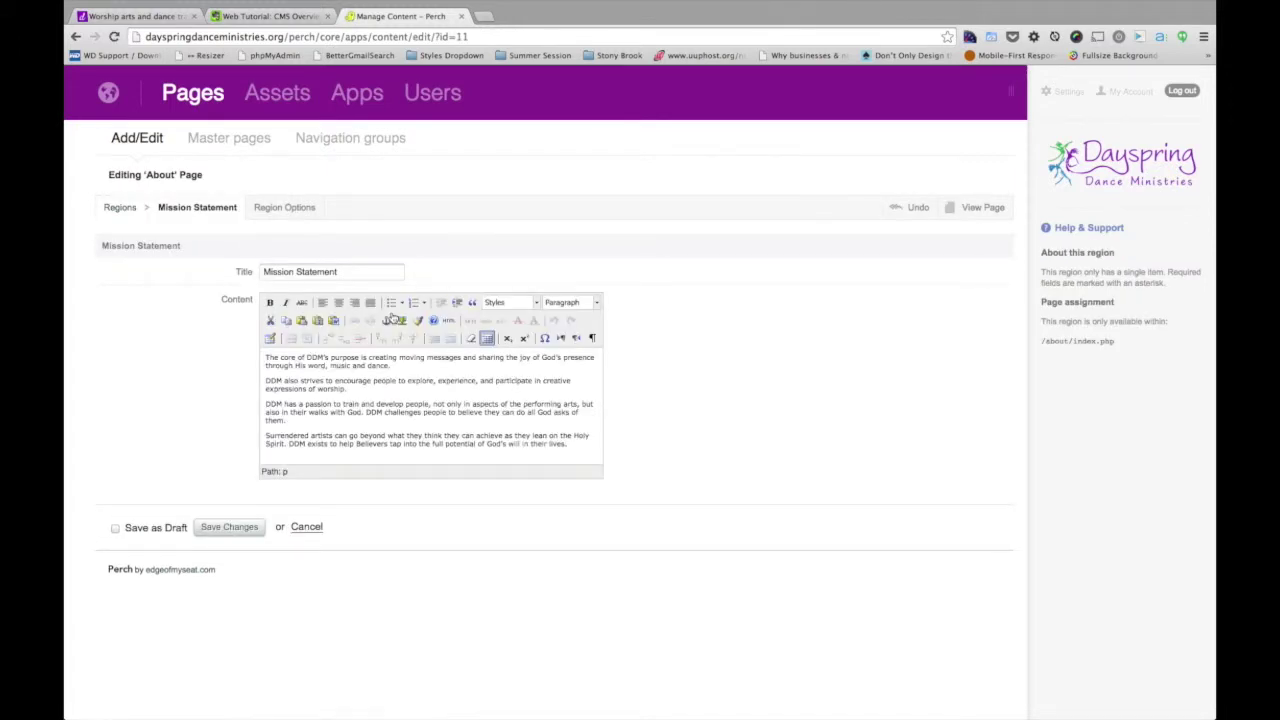
Step: Compare the Mission Statement title and paragraphs with the live About page section
{"action": "left_click_drag", "start_coordinate": [366, 271], "coordinate": [260, 271]}
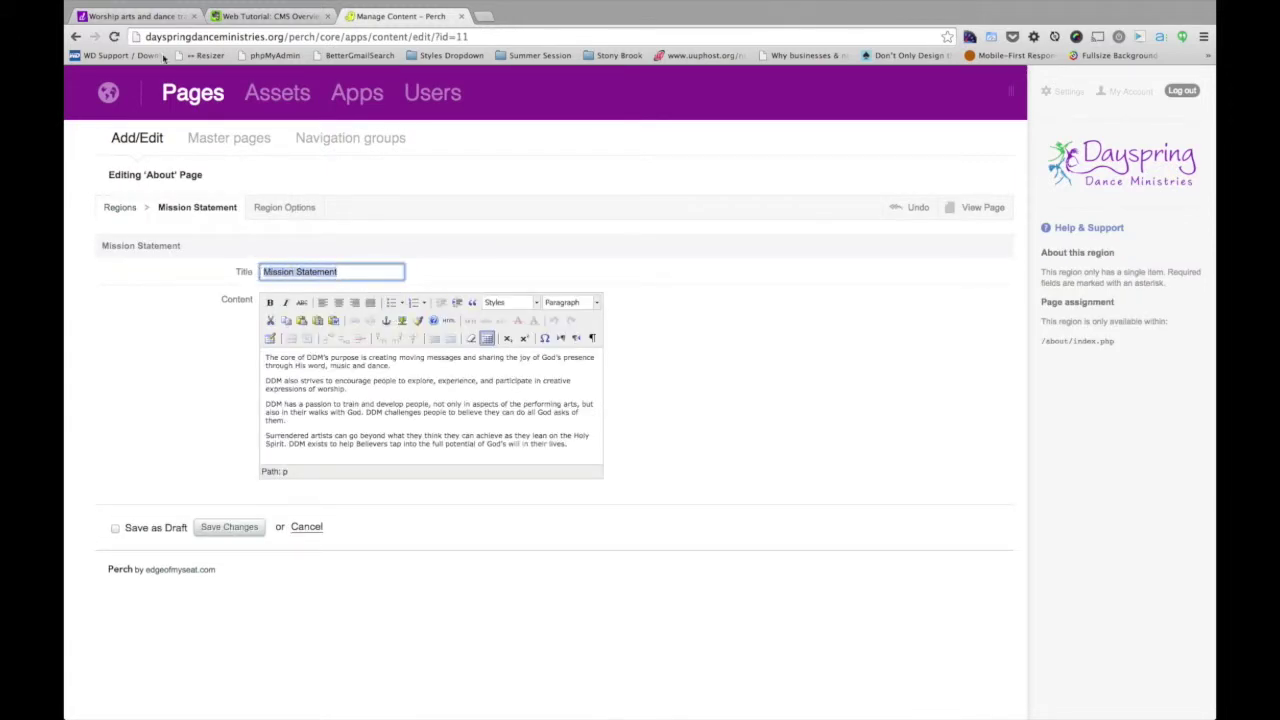
{"action": "left_click", "coordinate": [135, 16]}
{"action": "scroll", "coordinate": [431, 449], "scroll_direction": "down", "scroll_amount": 5}
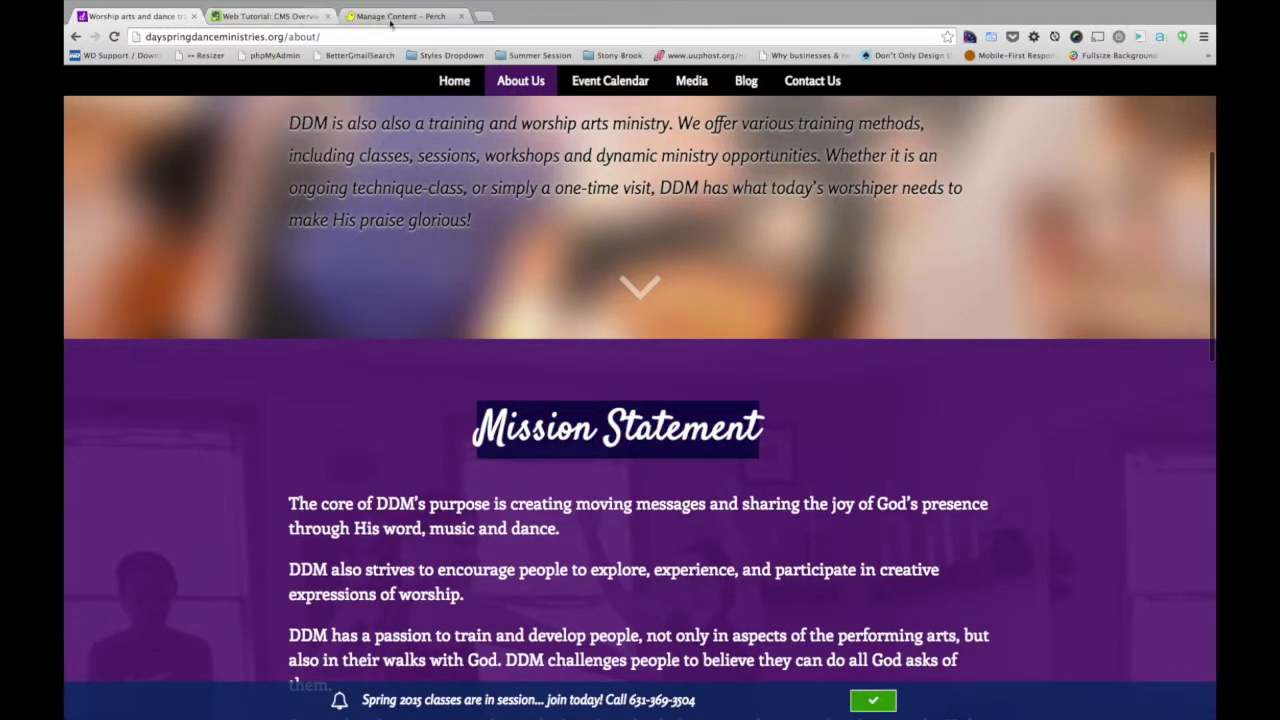
{"action": "left_click", "coordinate": [398, 16]}
{"action": "double_click", "coordinate": [279, 365]}
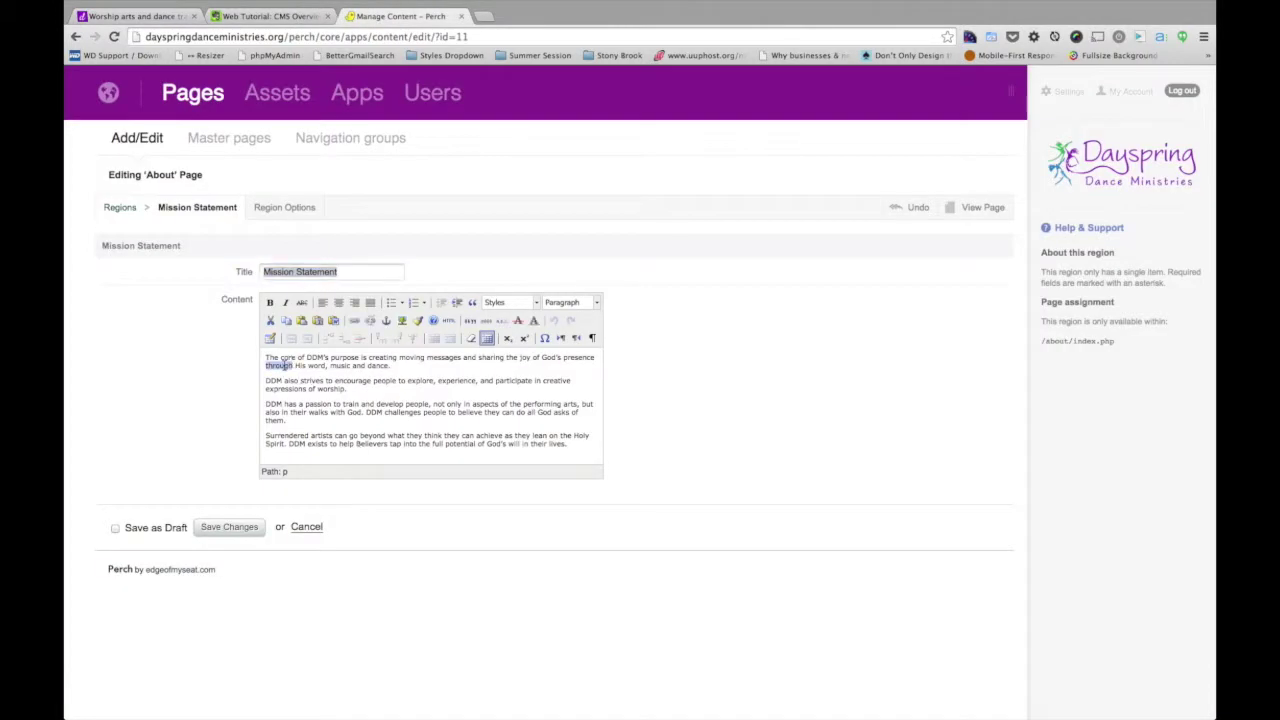
{"action": "left_click", "coordinate": [118, 17]}
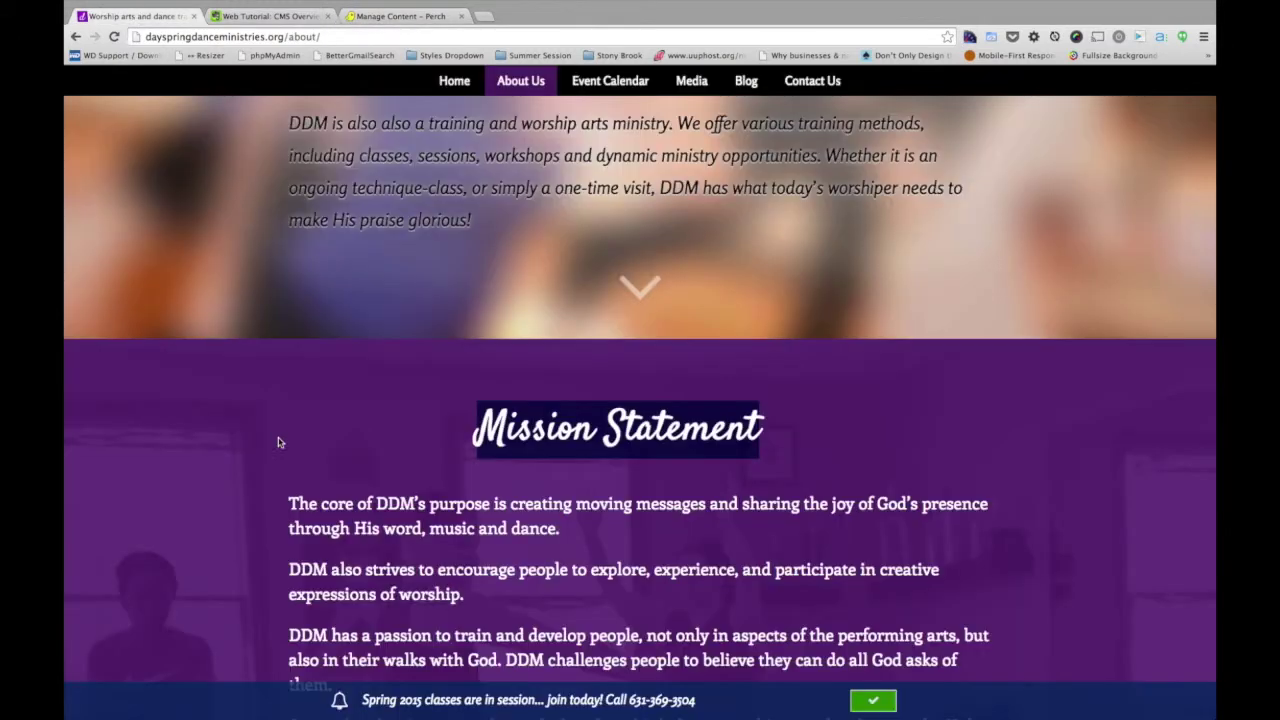
{"action": "scroll", "coordinate": [835, 515], "scroll_direction": "down", "scroll_amount": 3}
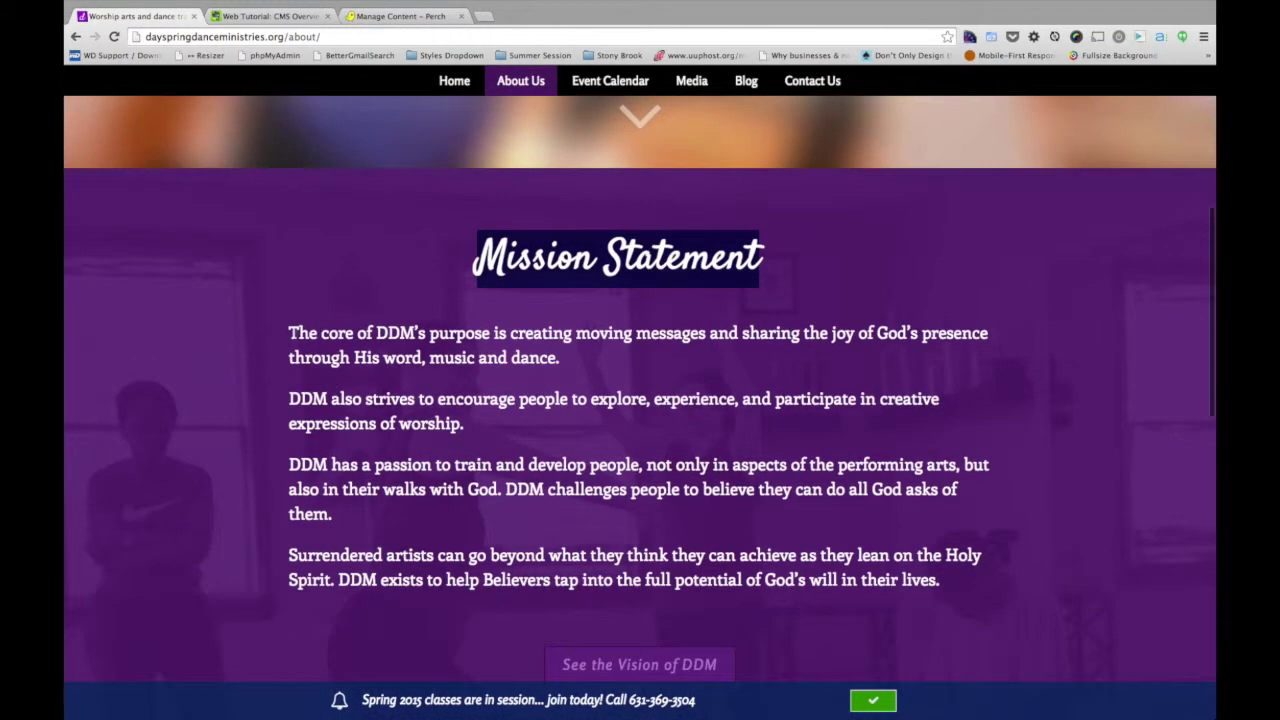
{"action": "left_click_drag", "start_coordinate": [835, 515], "coordinate": [928, 586]}
{"action": "left_click", "coordinate": [928, 586]}
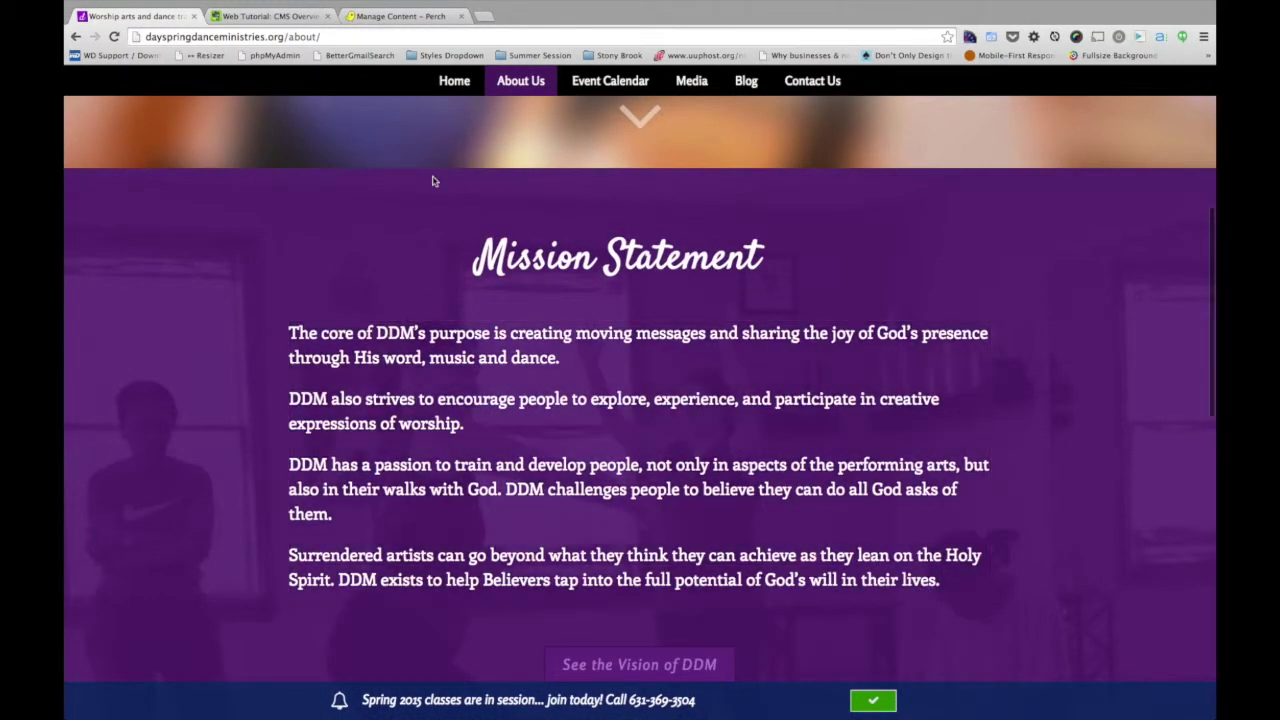
{"action": "left_click", "coordinate": [400, 17]}
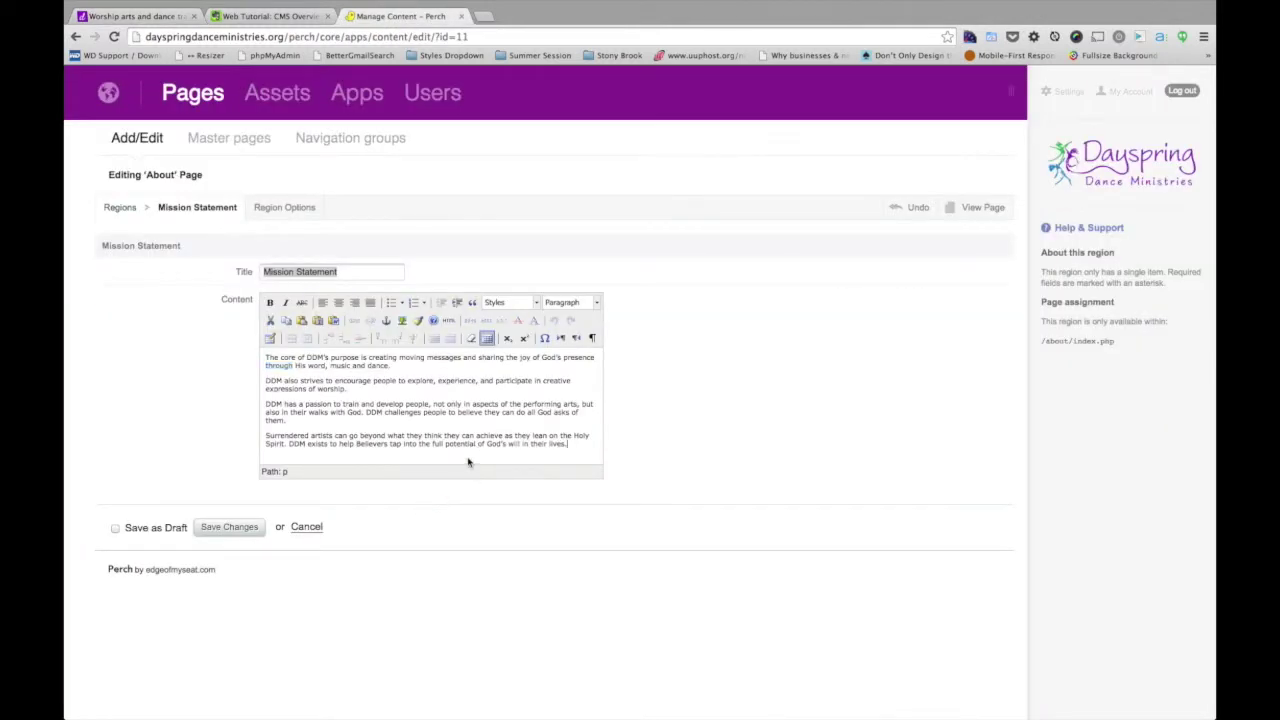
Step: Bold 'DDM has' and italicise 'develop' in the Mission Statement paragraphs
{"action": "left_click", "coordinate": [539, 457]}
{"action": "key", "text": "Return"}
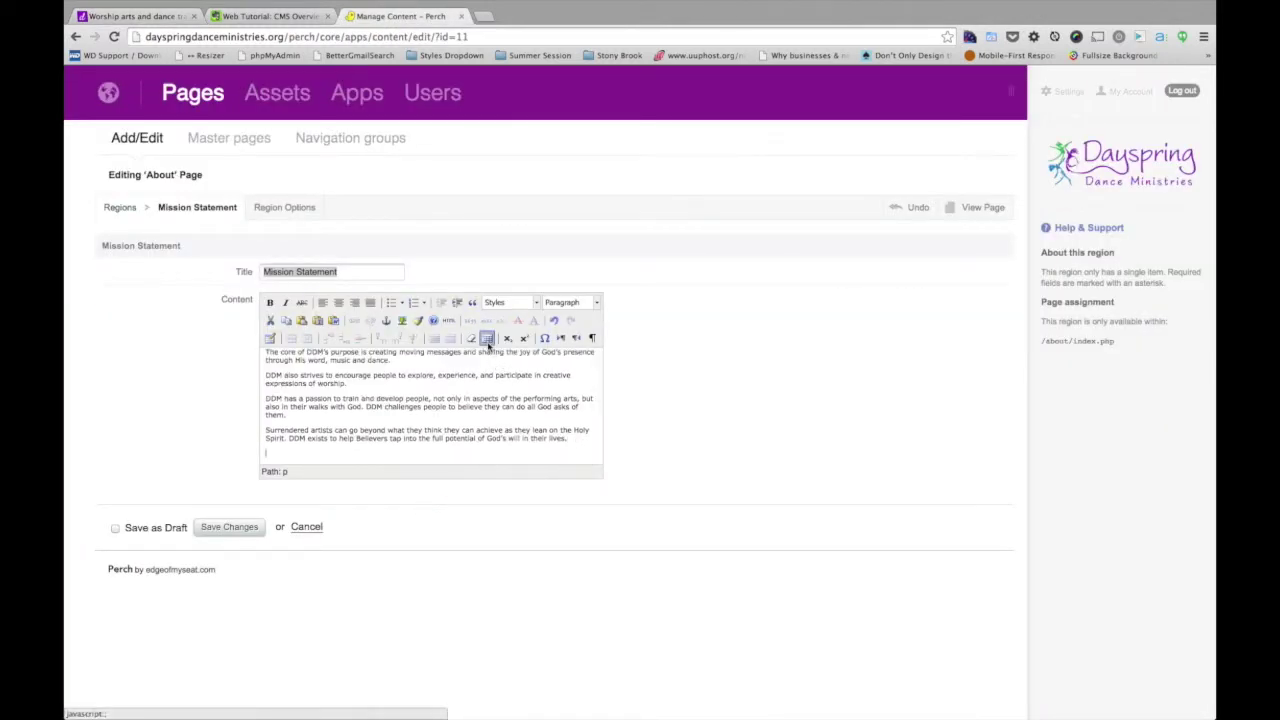
{"action": "left_click_drag", "start_coordinate": [266, 399], "coordinate": [297, 399]}
{"action": "left_click", "coordinate": [270, 302]}
{"action": "double_click", "coordinate": [392, 398]}
{"action": "left_click", "coordinate": [286, 302]}
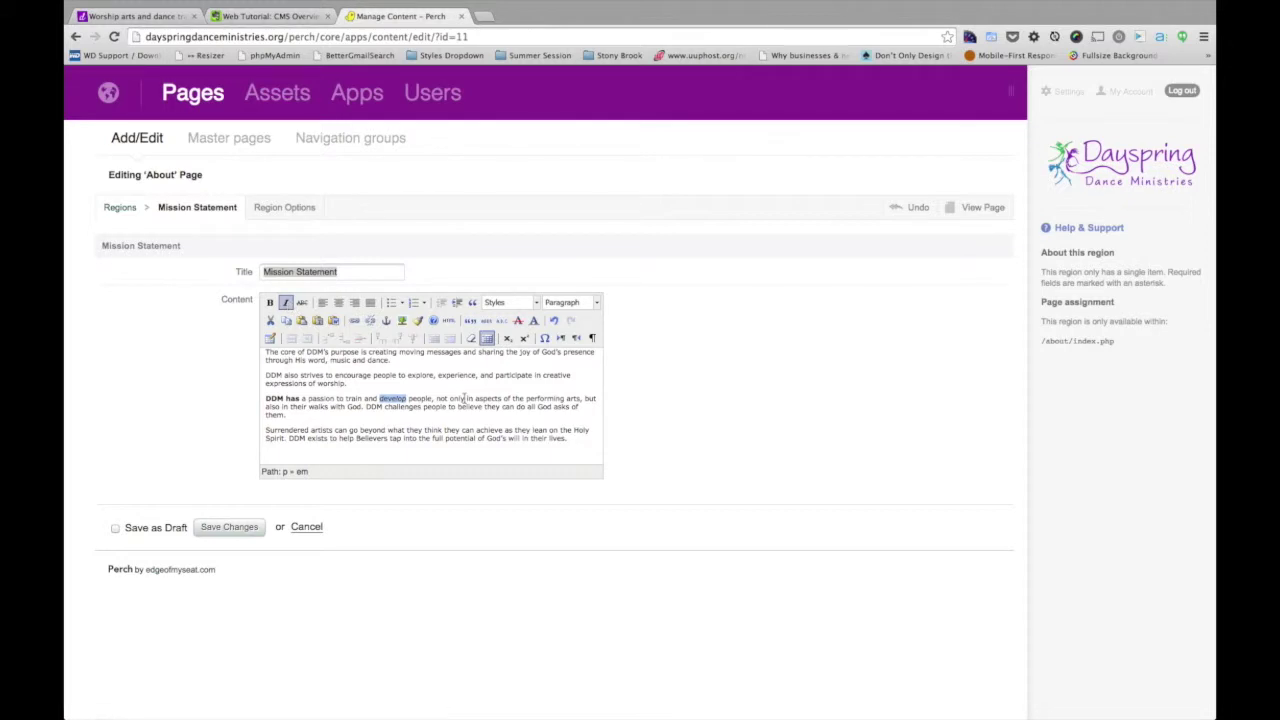
Step: Add a numbered list at the end with Item One, Item Two and Item Three
{"action": "left_click", "coordinate": [580, 440]}
{"action": "key", "text": "Return"}
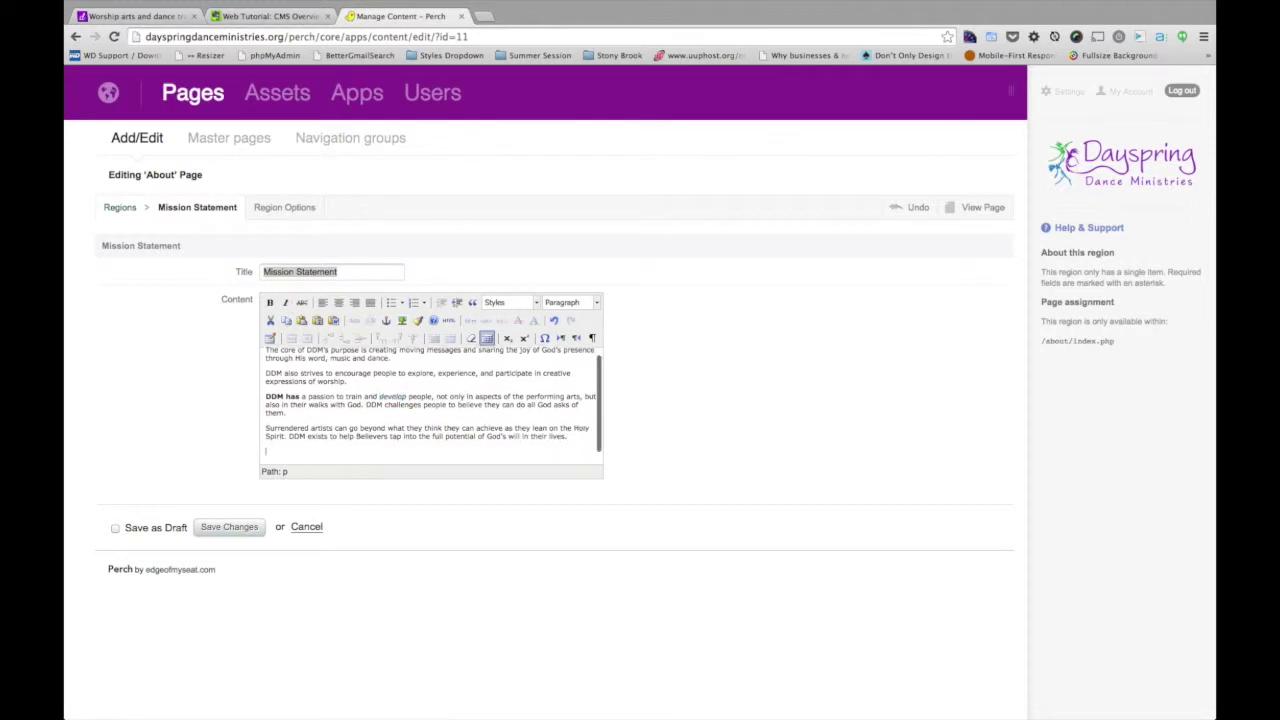
{"action": "left_click", "coordinate": [413, 302]}
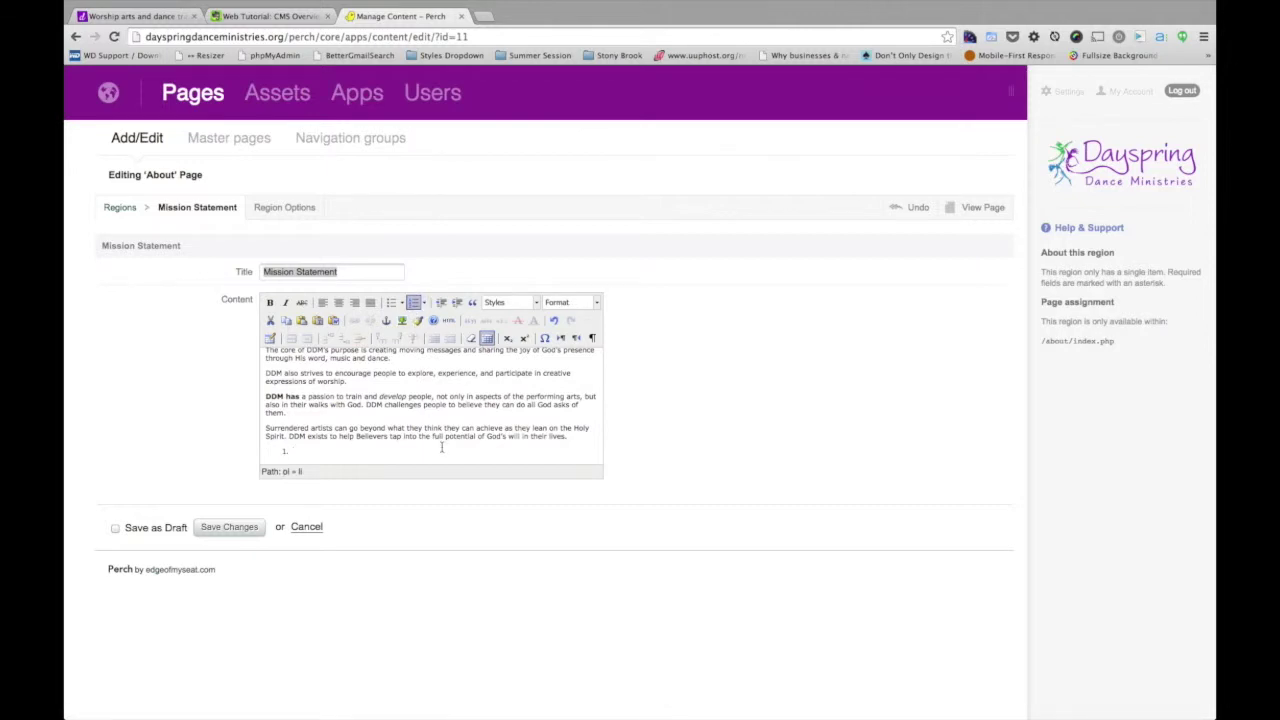
{"action": "type", "text": "Item One"}
{"action": "key", "text": "Return"}
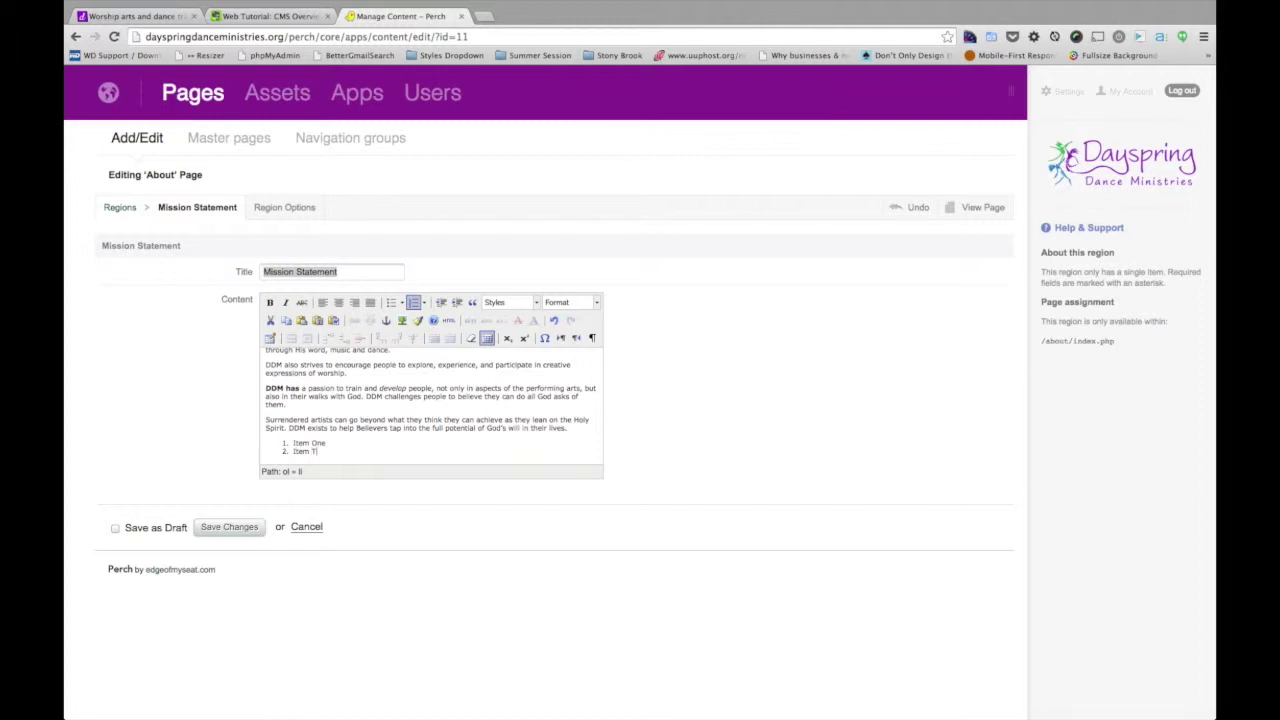
{"action": "type", "text": "Item Two"}
{"action": "key", "text": "Return"}
{"action": "type", "text": "Item Three"}
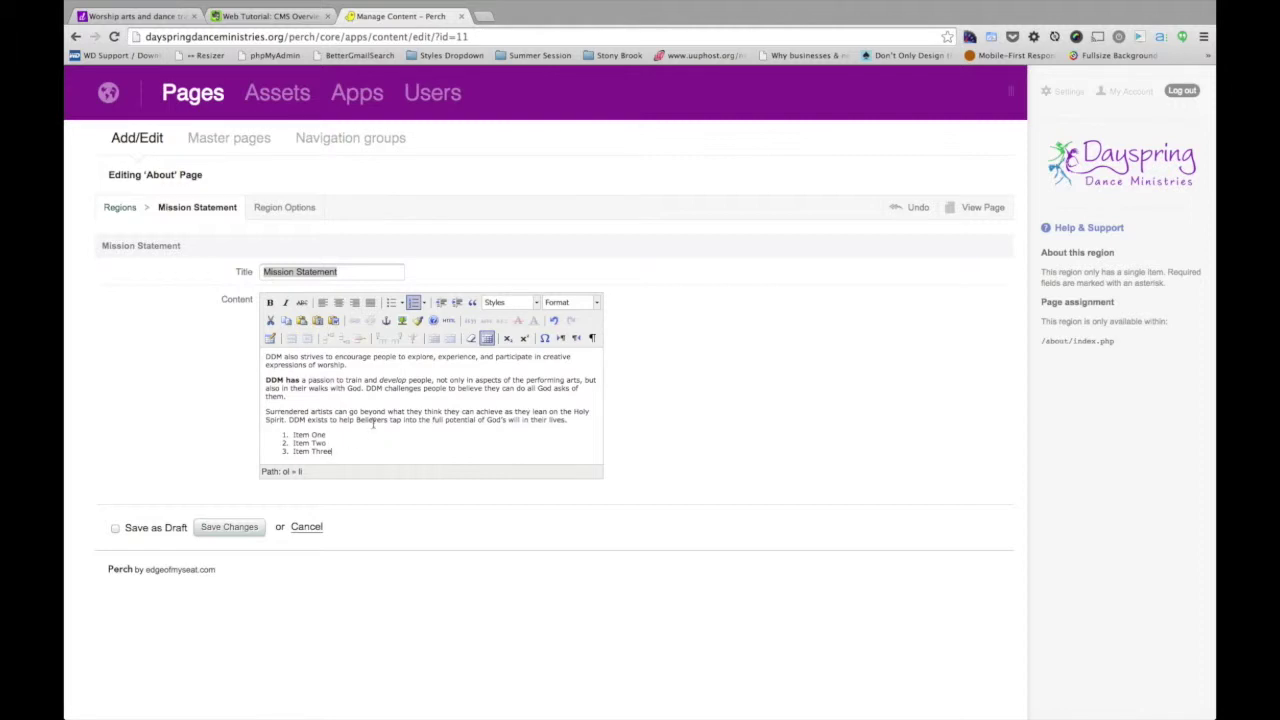
{"action": "left_click", "coordinate": [164, 22]}
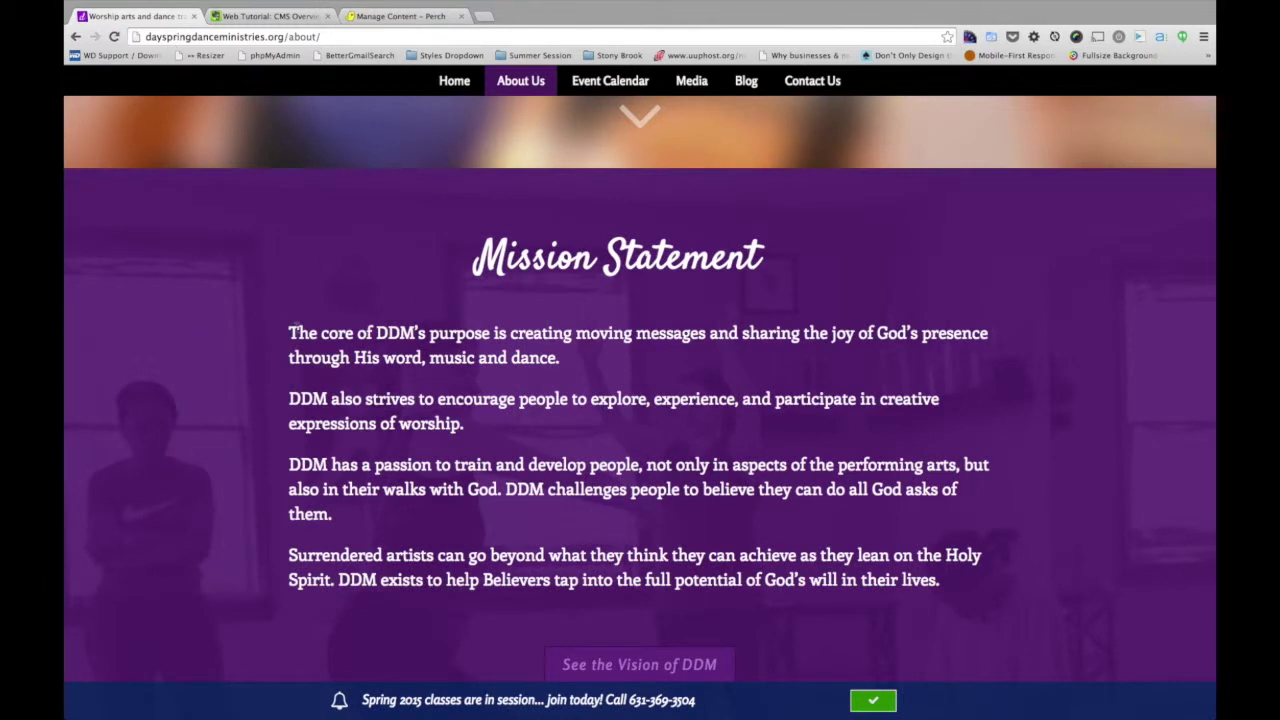
{"action": "left_click_drag", "start_coordinate": [287, 330], "coordinate": [651, 397]}
{"action": "left_click", "coordinate": [651, 397]}
{"action": "scroll", "coordinate": [651, 397], "scroll_direction": "down", "scroll_amount": 1}
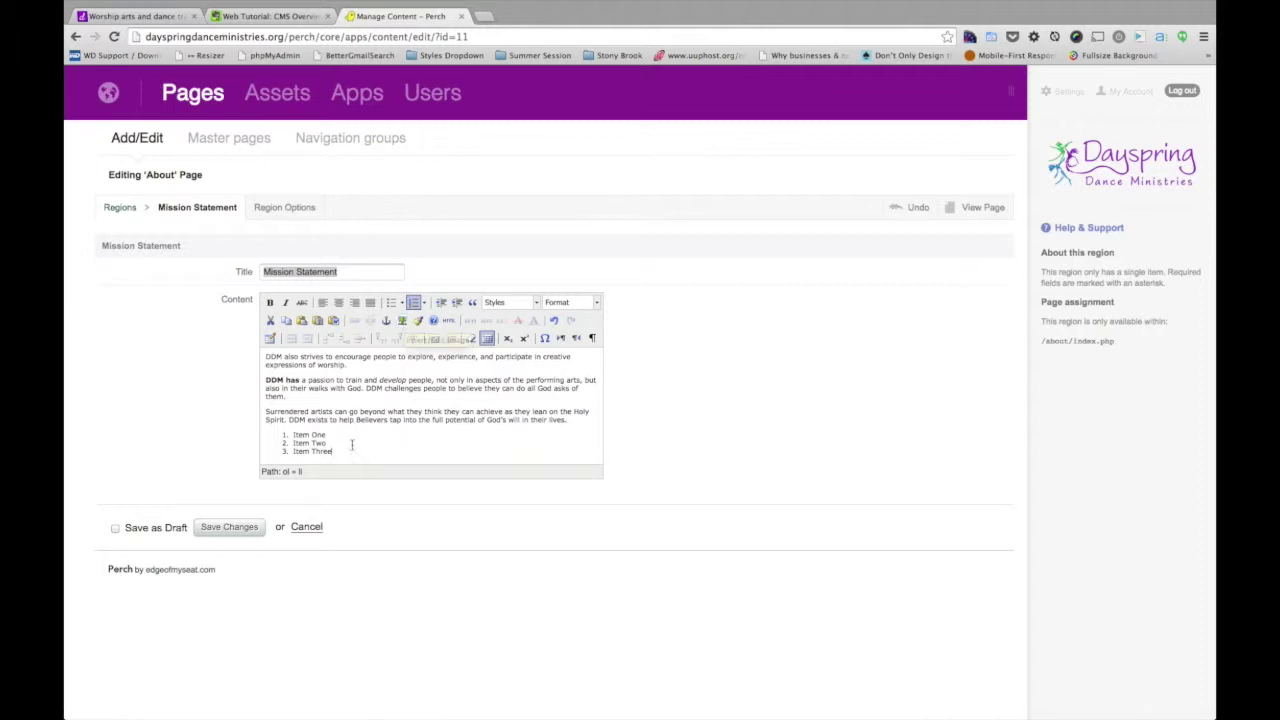
Step: Remove the numbered list, empty paragraph and bold/italic formatting, save, and return to Pages
{"action": "left_click_drag", "start_coordinate": [322, 450], "coordinate": [289, 432]}
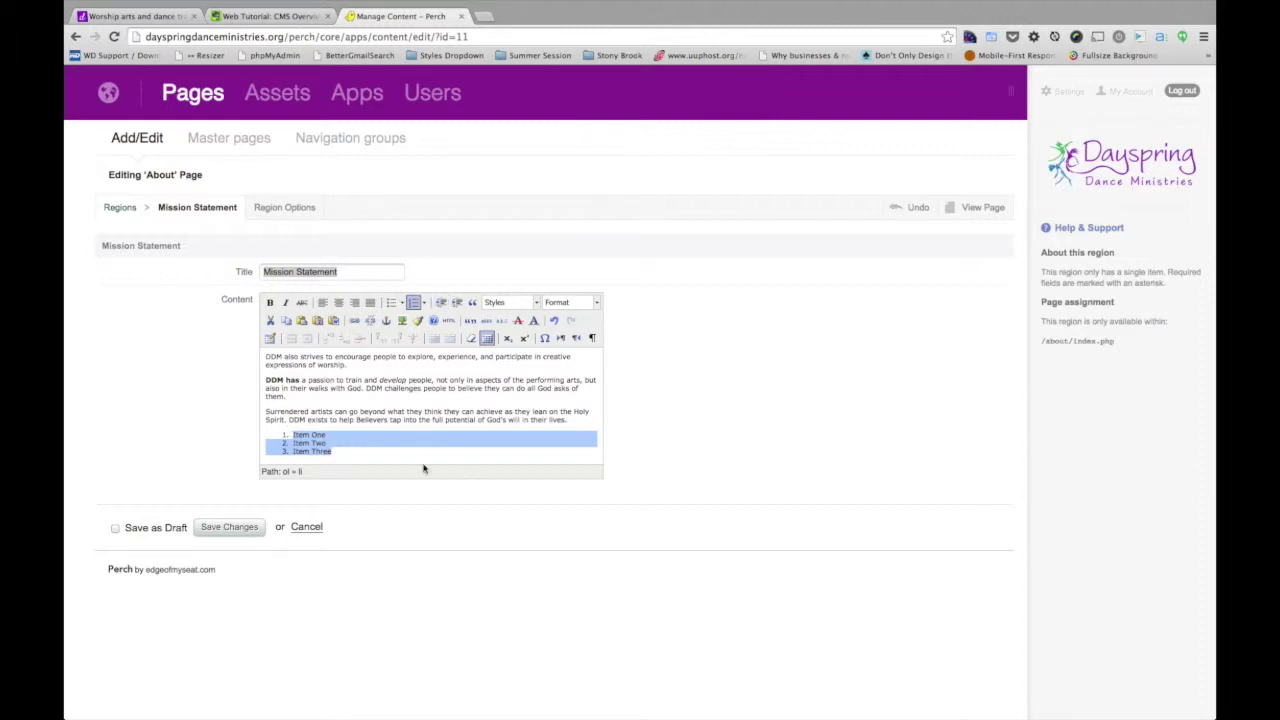
{"action": "left_click", "coordinate": [413, 302]}
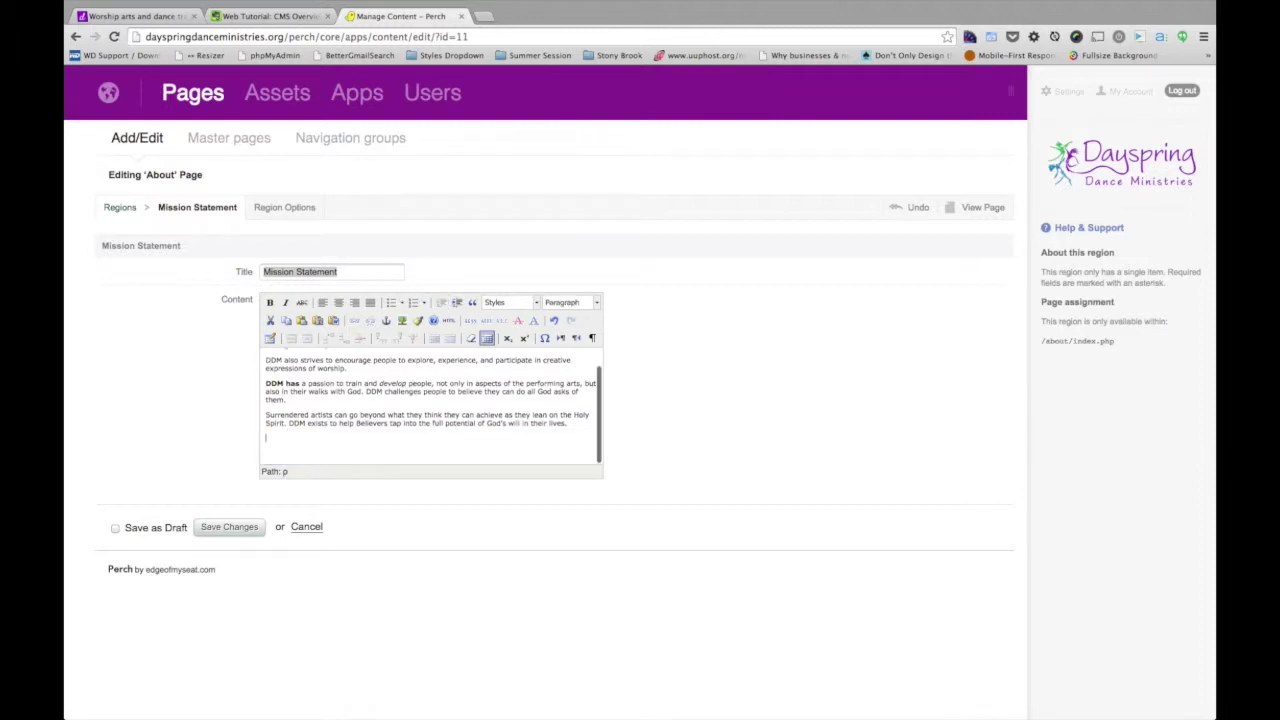
{"action": "key", "text": "BackSpace"}
{"action": "key", "text": "ctrl+z"}
{"action": "key", "text": "ctrl+z"}
{"action": "key", "text": "ctrl+z"}
{"action": "key", "text": "ctrl+z"}
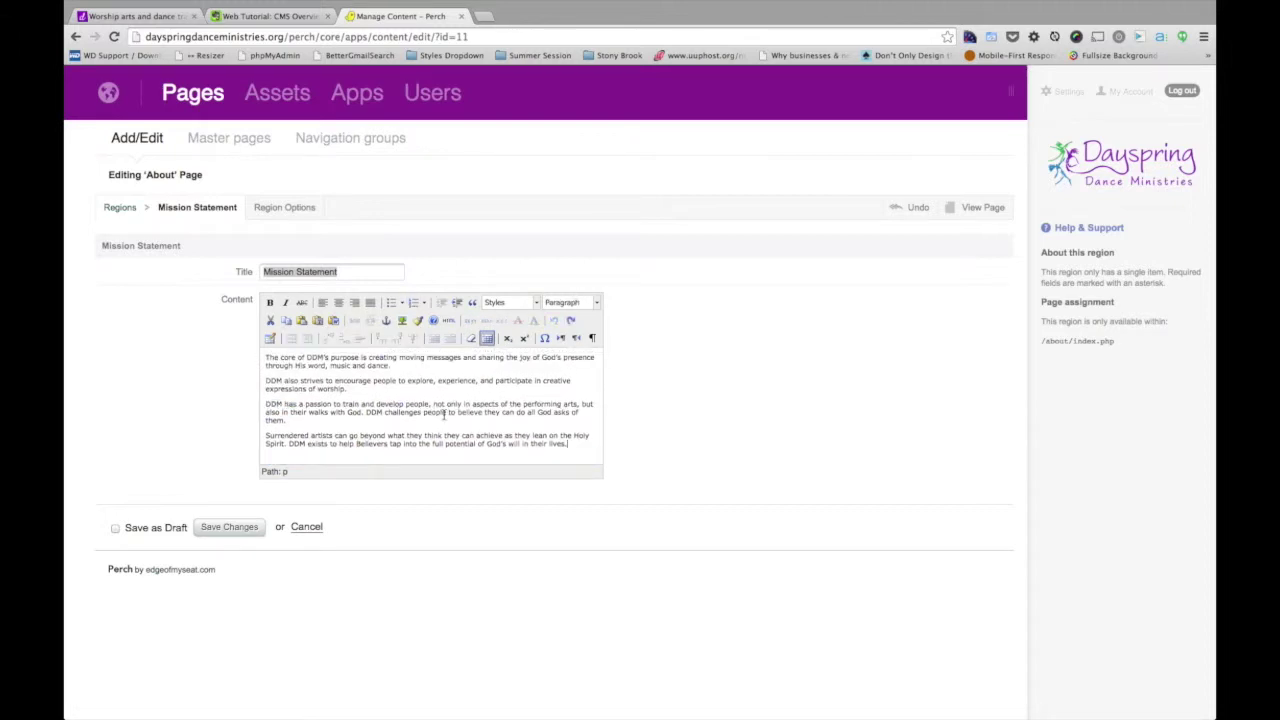
{"action": "left_click", "coordinate": [241, 530]}
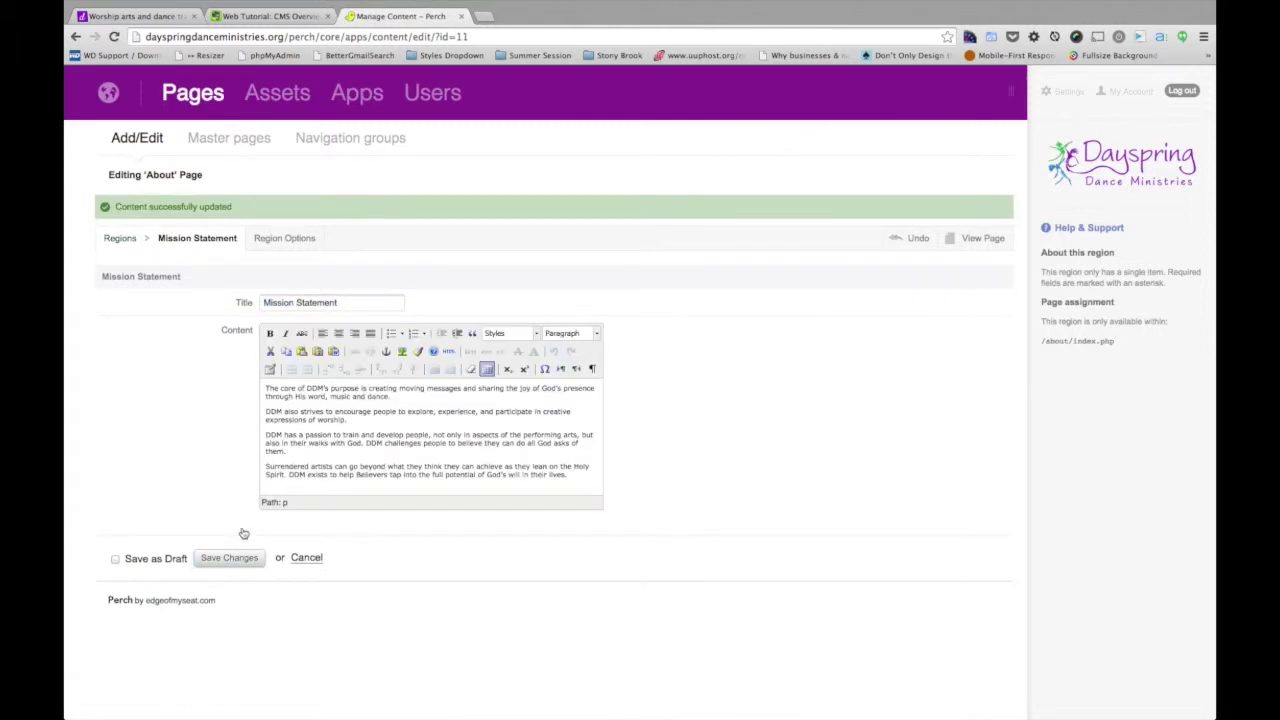
{"action": "left_click", "coordinate": [197, 107]}
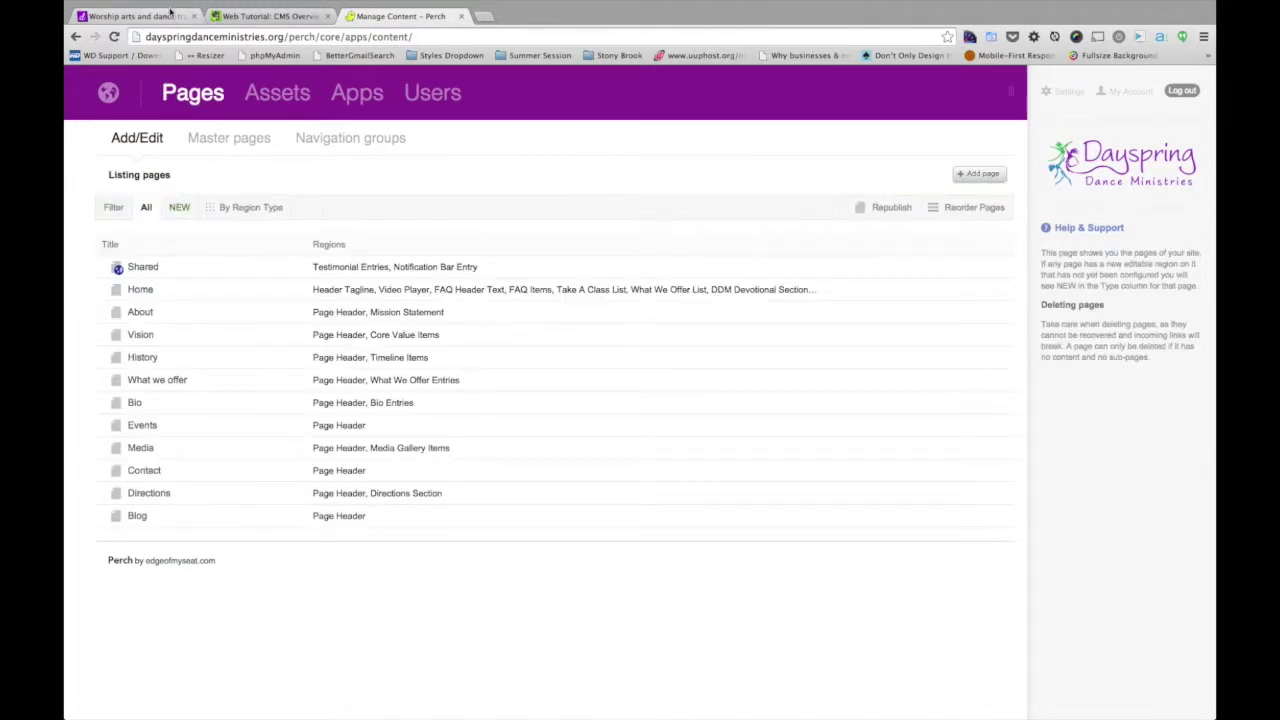
Step: Scroll the live About page down to the Testimonials, then go back to the Perch pages list
{"action": "left_click", "coordinate": [140, 16]}
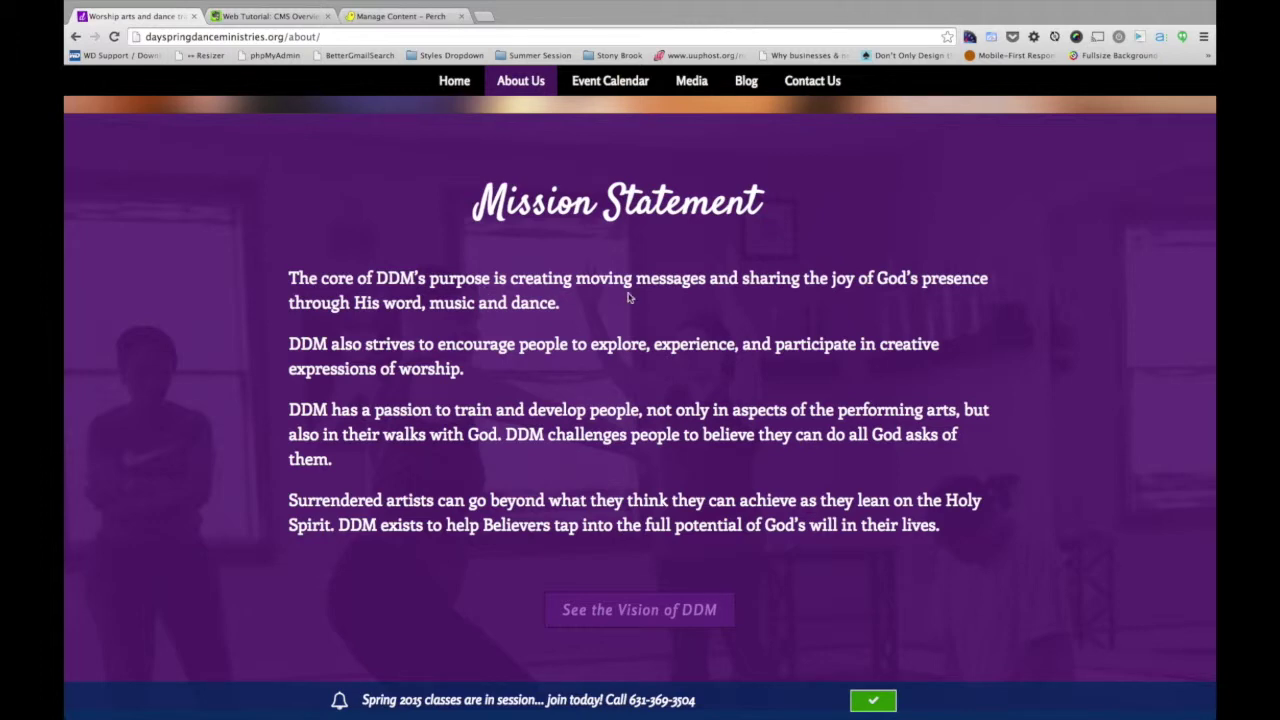
{"action": "scroll", "coordinate": [628, 298], "scroll_direction": "down", "scroll_amount": 3}
{"action": "scroll", "coordinate": [628, 298], "scroll_direction": "down", "scroll_amount": 4}
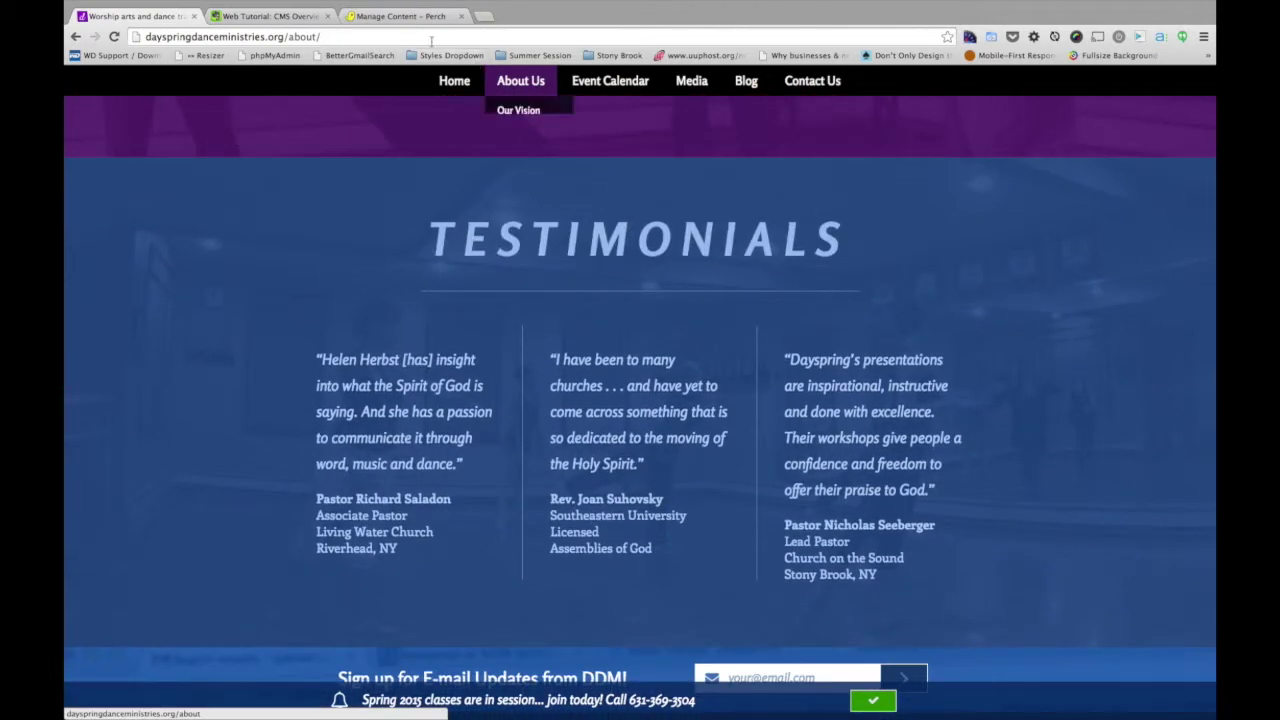
{"action": "left_click", "coordinate": [400, 16]}
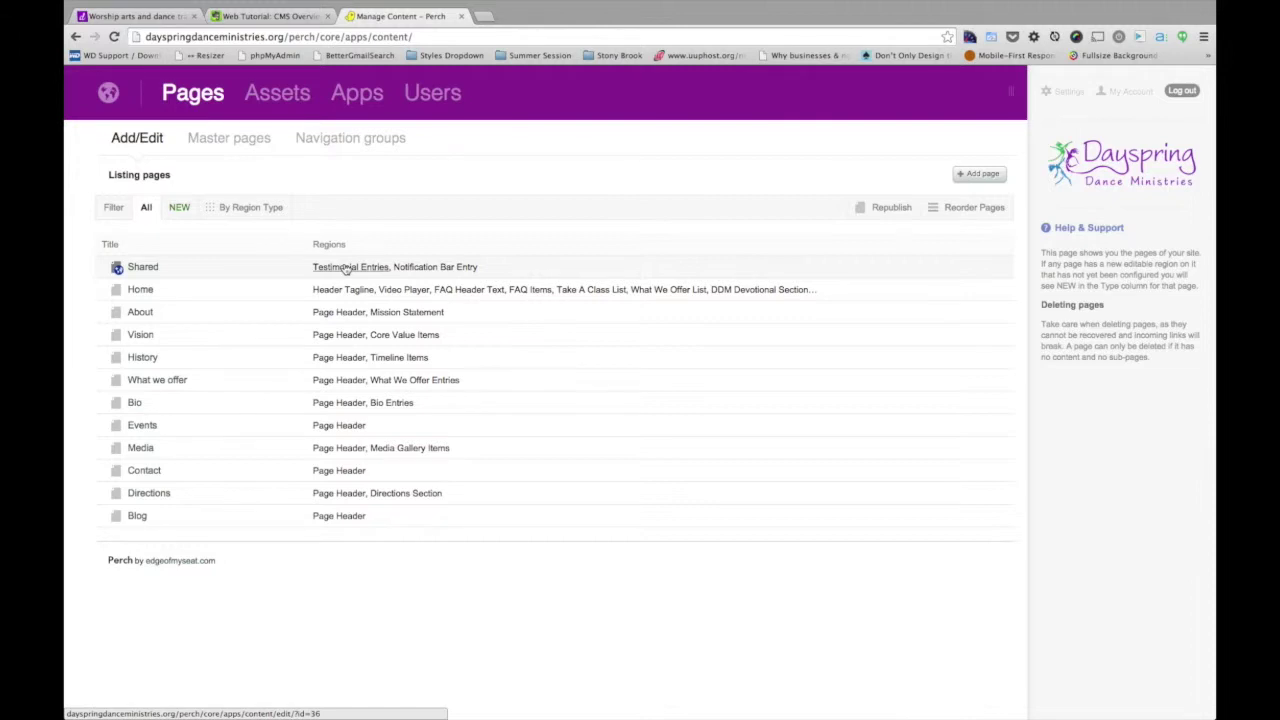
Step: Open the live History of DDM page and scroll through its Timeline of Events
{"action": "key", "text": "super+1"}
{"action": "key", "text": "super+r"}
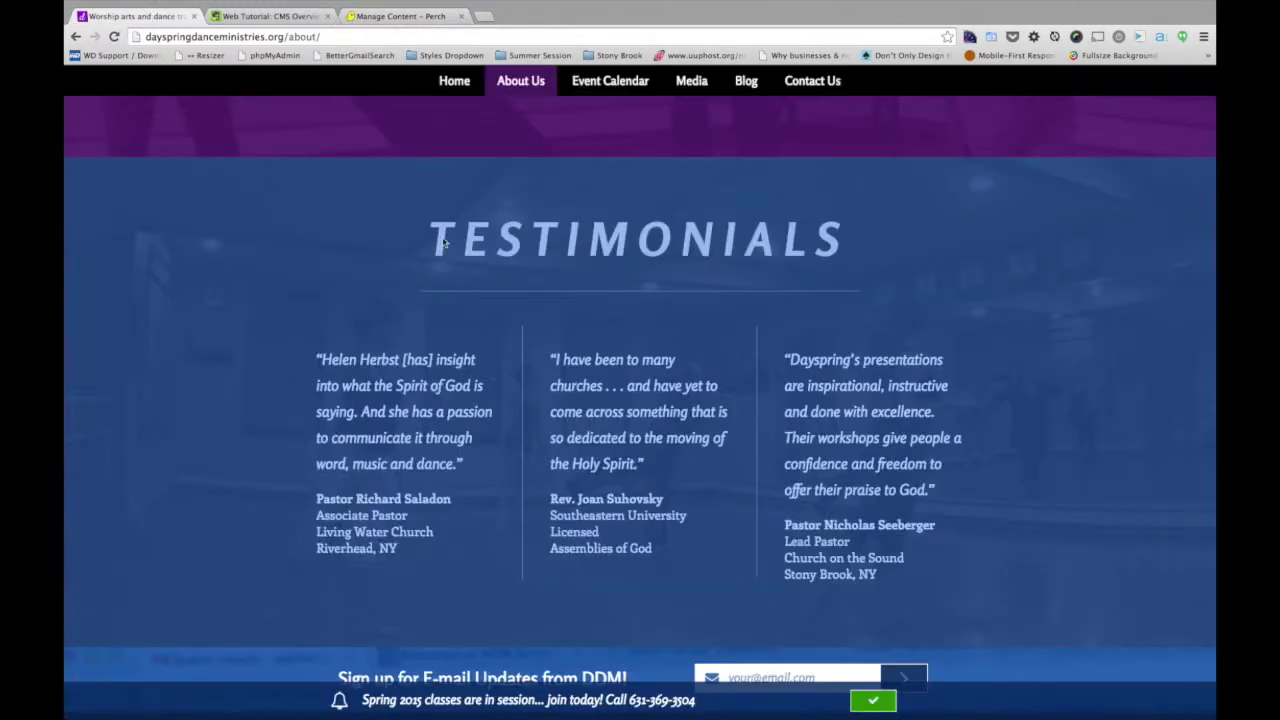
{"action": "mouse_move", "coordinate": [524, 90]}
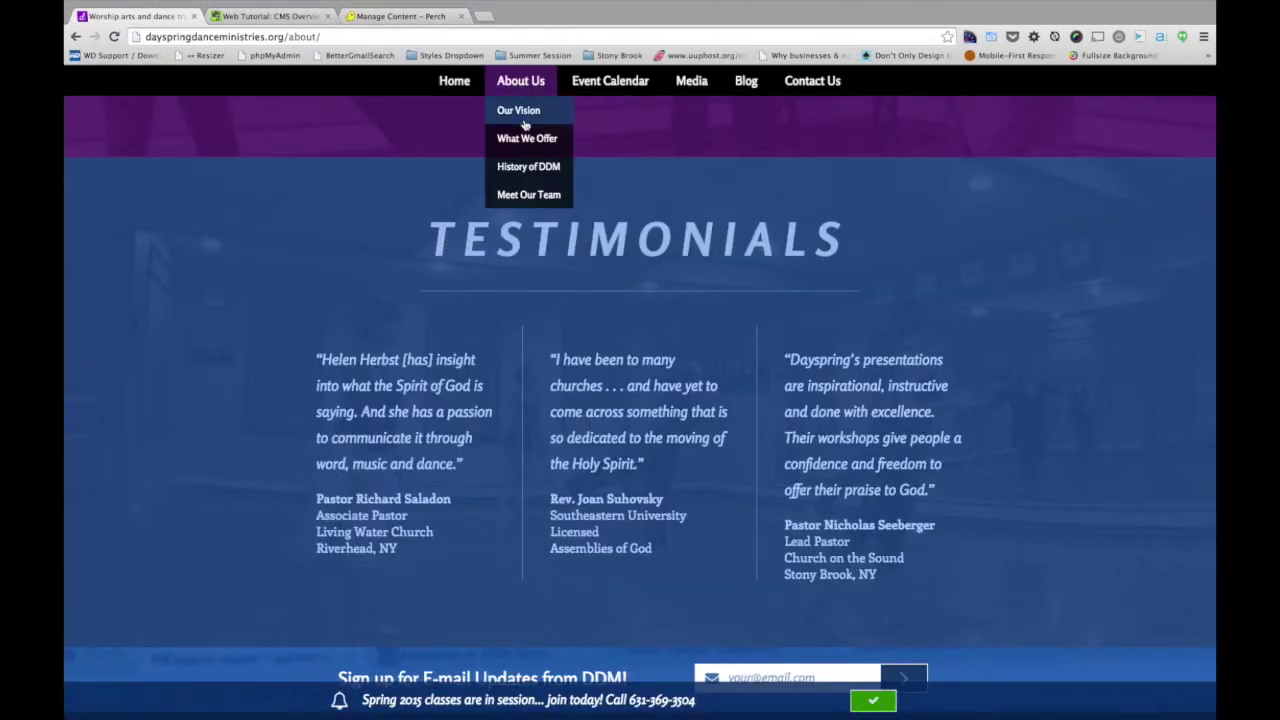
{"action": "left_click", "coordinate": [531, 185]}
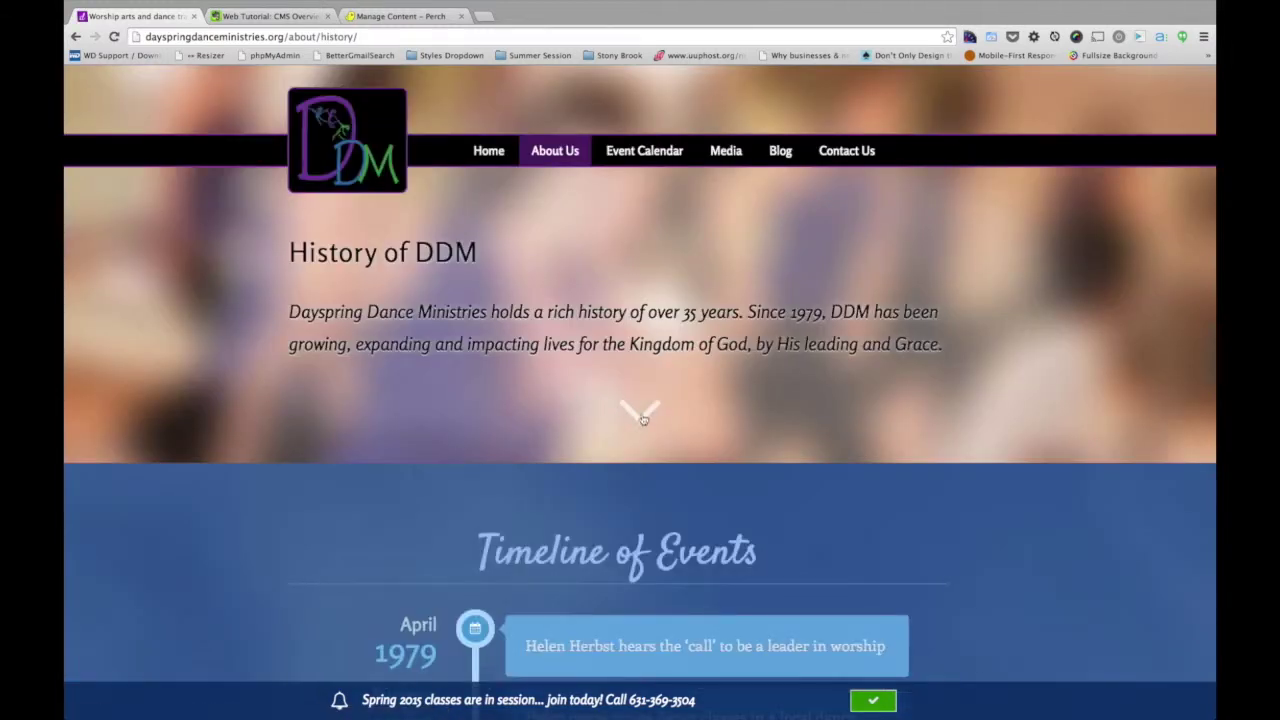
{"action": "left_click", "coordinate": [640, 410]}
{"action": "scroll", "coordinate": [641, 406], "scroll_direction": "down", "scroll_amount": 20}
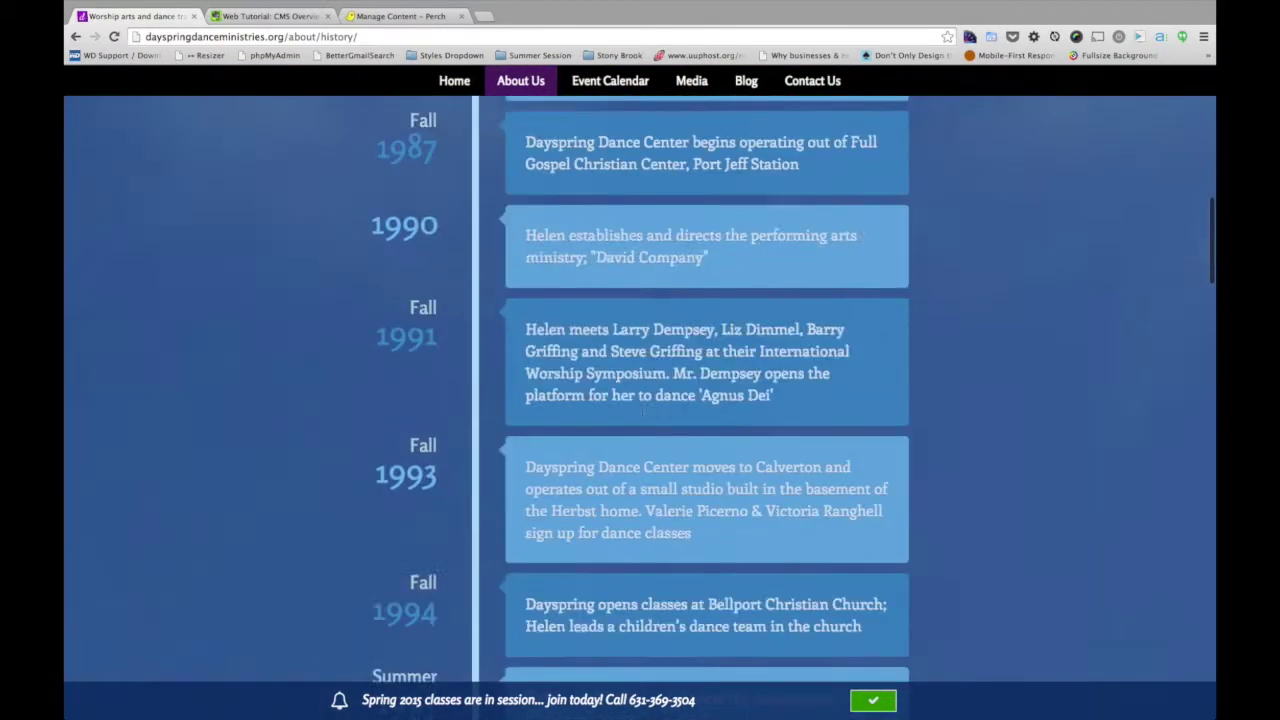
{"action": "scroll", "coordinate": [641, 412], "scroll_direction": "down", "scroll_amount": 15}
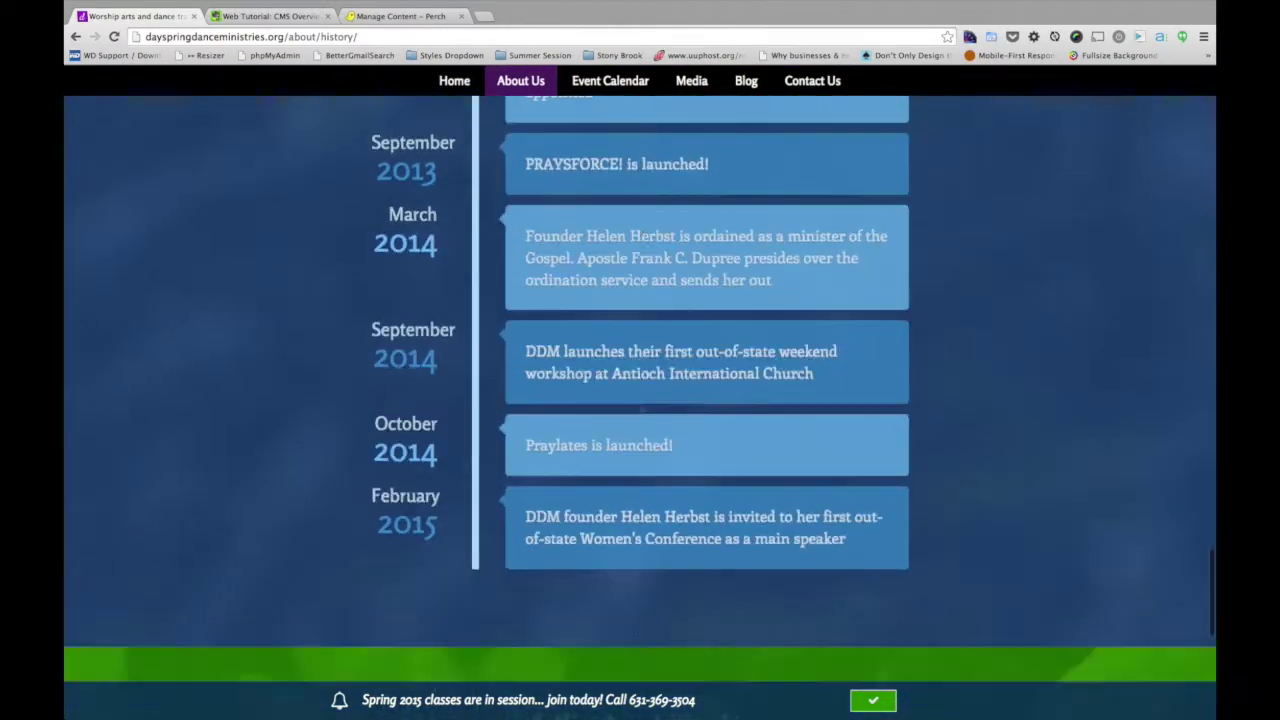
Step: Open the What We Offer page and scroll through its content
{"action": "left_click", "coordinate": [645, 356]}
{"action": "scroll", "coordinate": [645, 356], "scroll_direction": "down", "scroll_amount": 20}
{"action": "scroll", "coordinate": [645, 356], "scroll_direction": "down", "scroll_amount": 20}
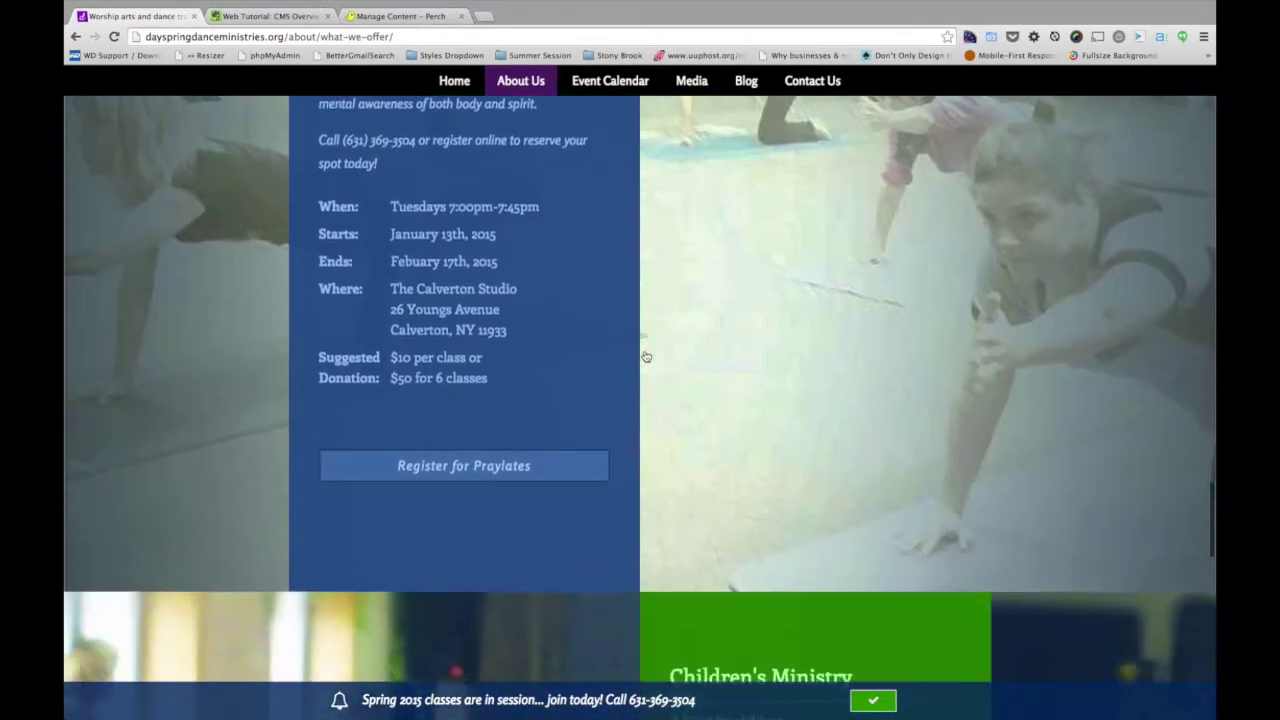
{"action": "scroll", "coordinate": [645, 356], "scroll_direction": "up", "scroll_amount": 5}
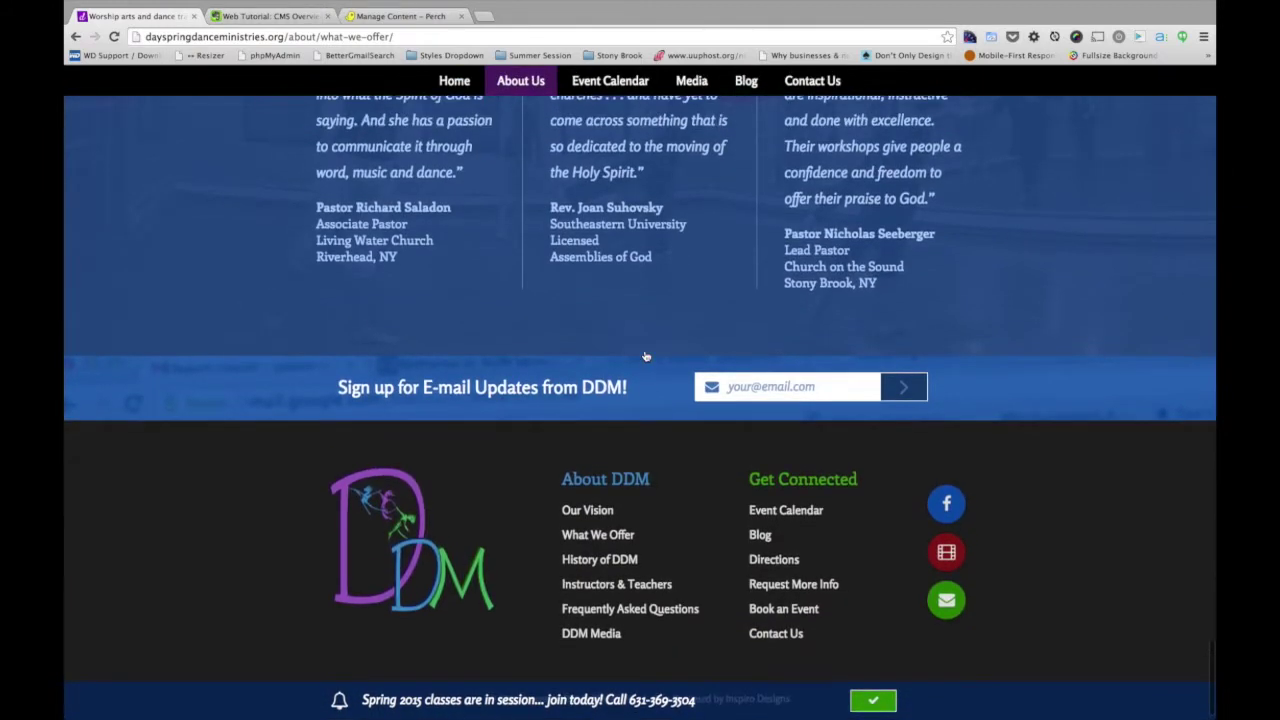
{"action": "scroll", "coordinate": [645, 356], "scroll_direction": "up", "scroll_amount": 2}
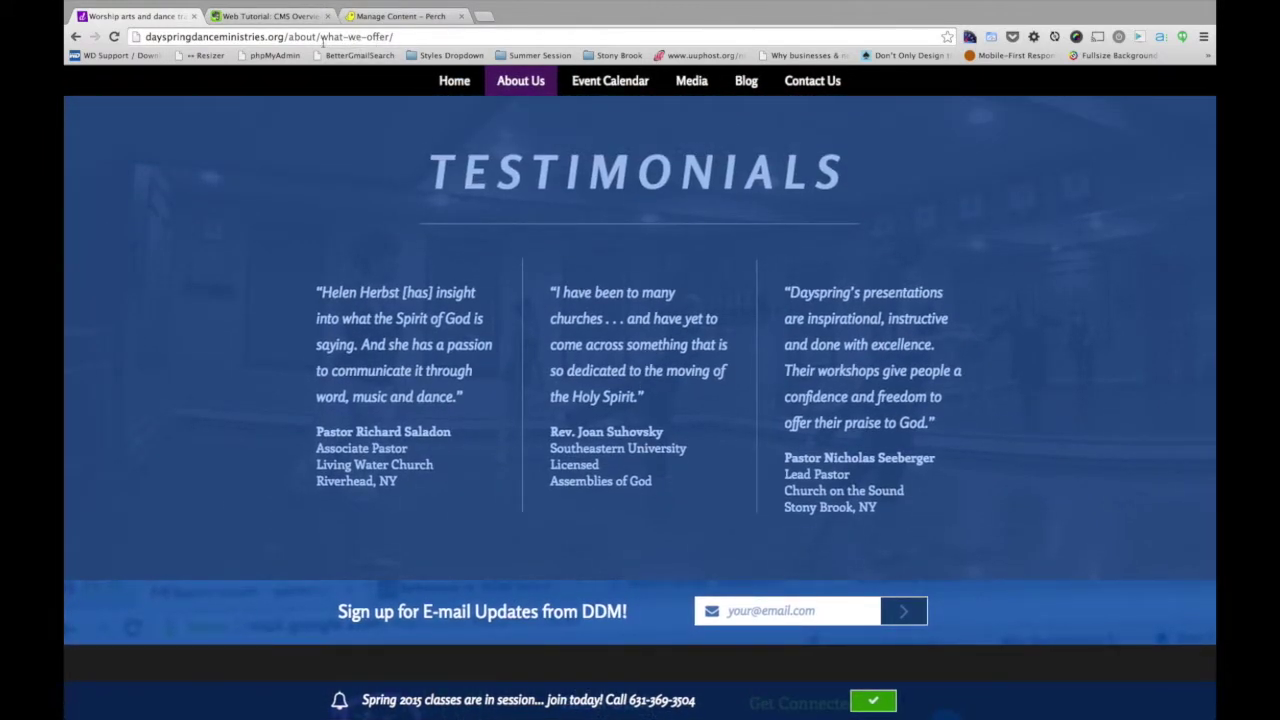
Step: Trim the address back to the About page and scroll through it
{"action": "left_click_drag", "start_coordinate": [322, 40], "coordinate": [460, 40]}
{"action": "key", "text": "BackSpace"}
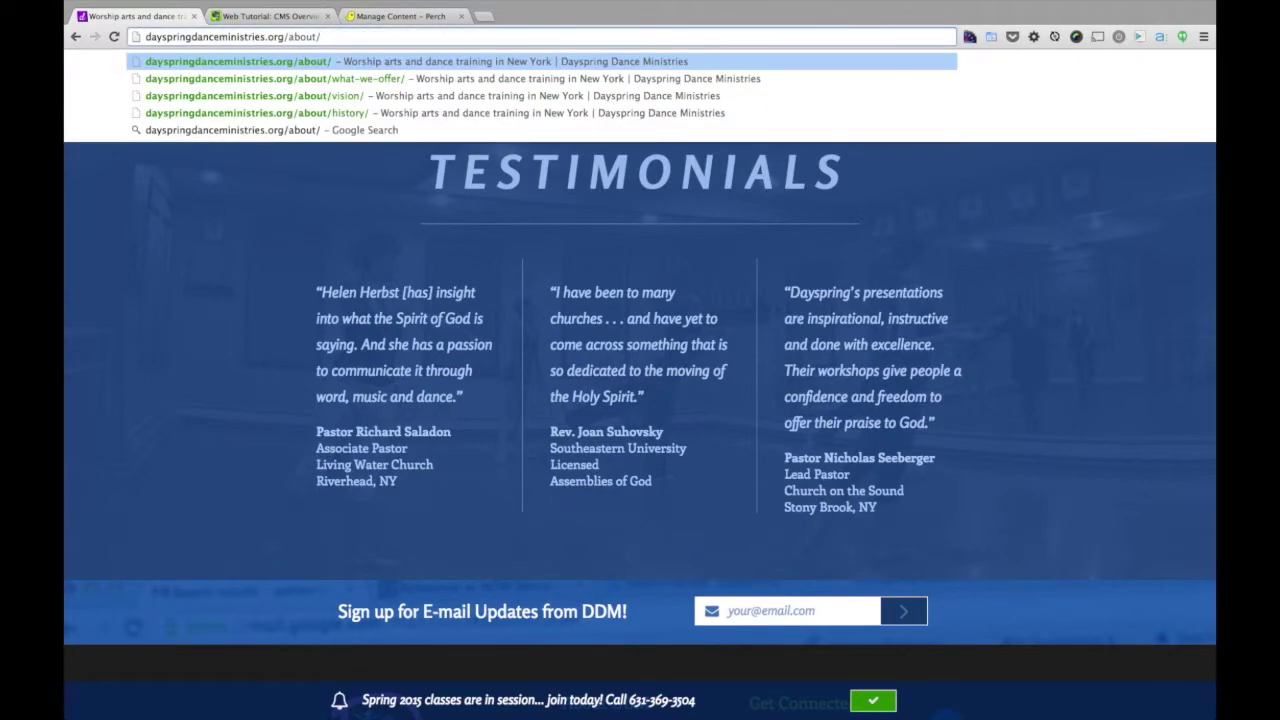
{"action": "key", "text": "Return"}
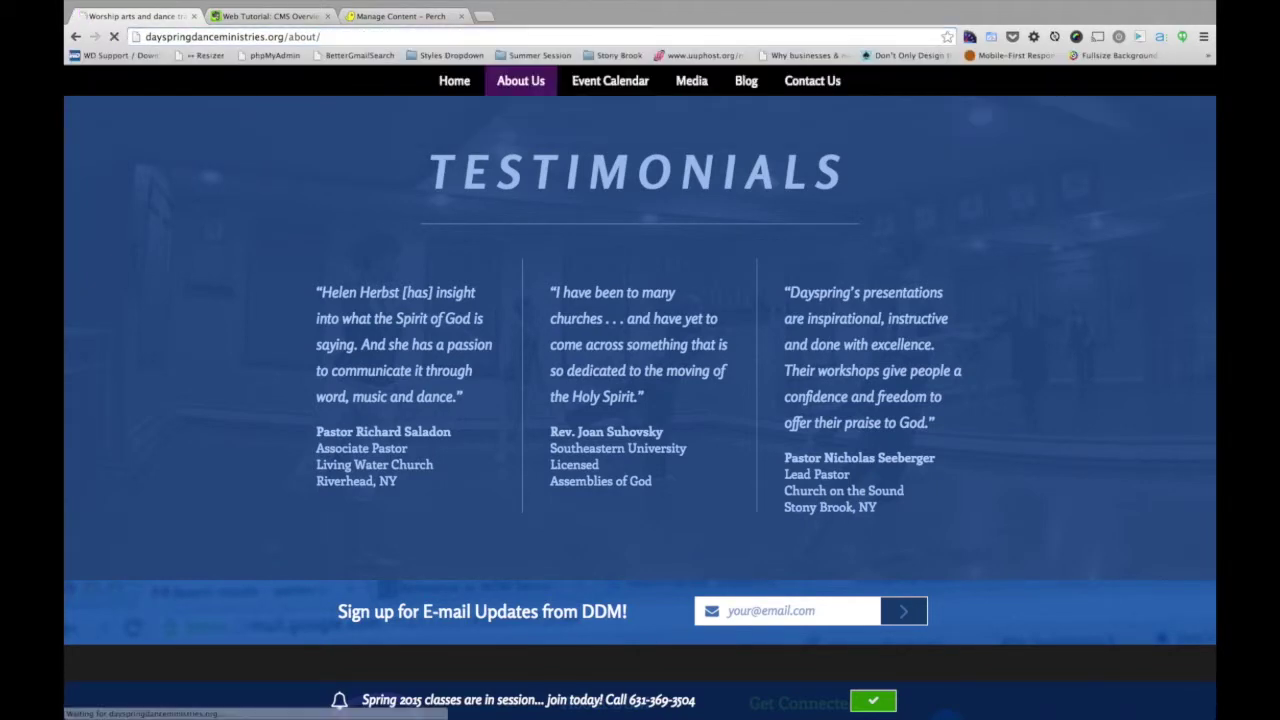
{"action": "scroll", "coordinate": [540, 337], "scroll_direction": "down", "scroll_amount": 10}
{"action": "scroll", "coordinate": [540, 337], "scroll_direction": "down", "scroll_amount": 5}
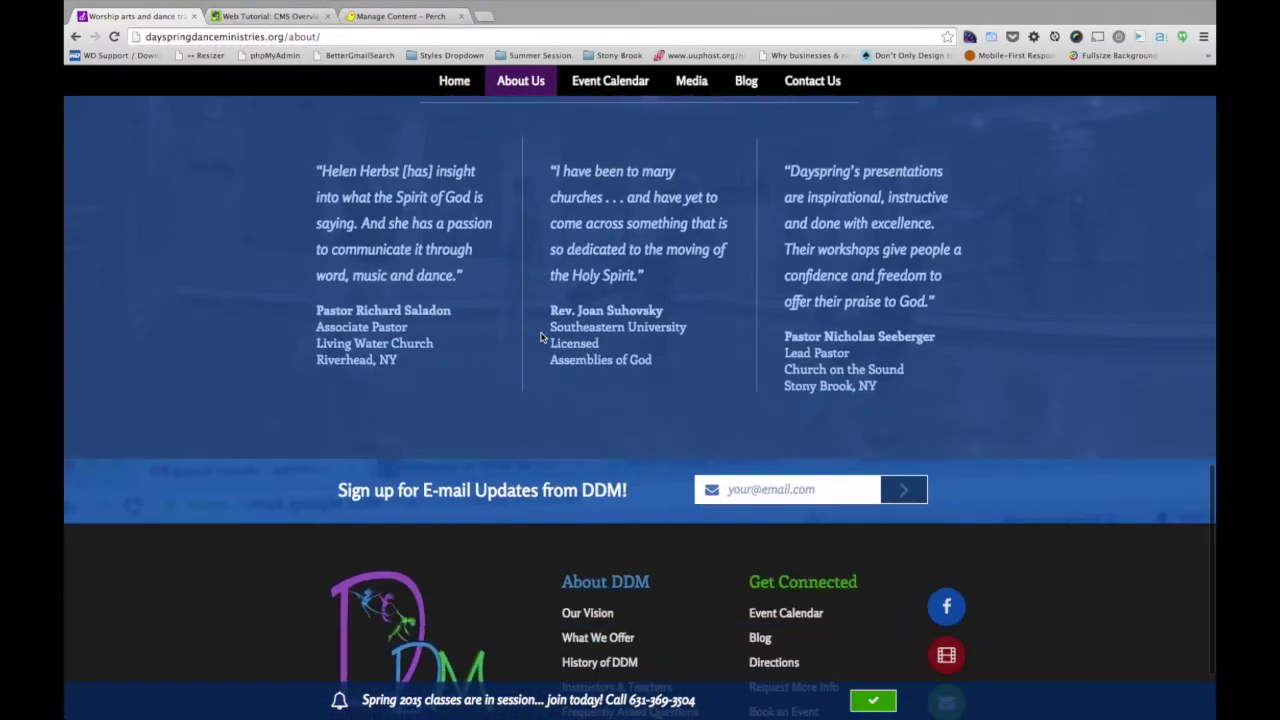
{"action": "scroll", "coordinate": [543, 337], "scroll_direction": "up", "scroll_amount": 2}
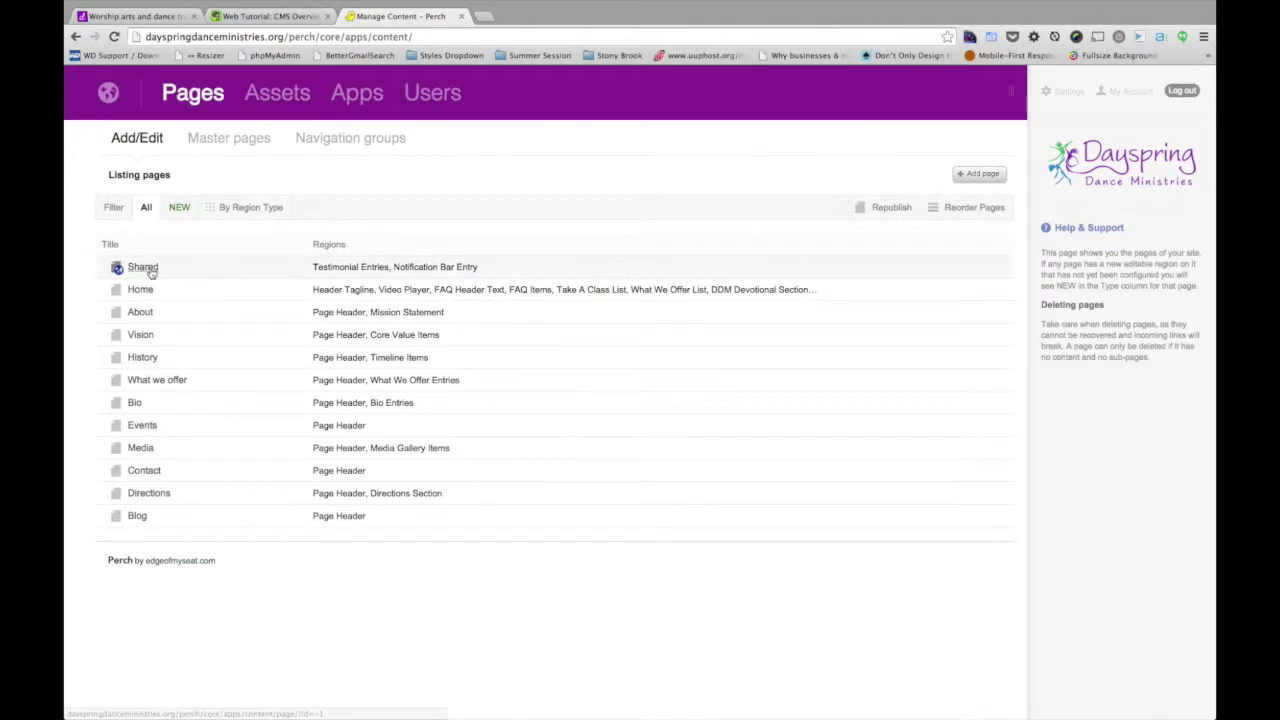
Step: Open the shared Testimonial Entries region in Perch, then switch to the live About page
{"action": "left_click", "coordinate": [343, 268]}
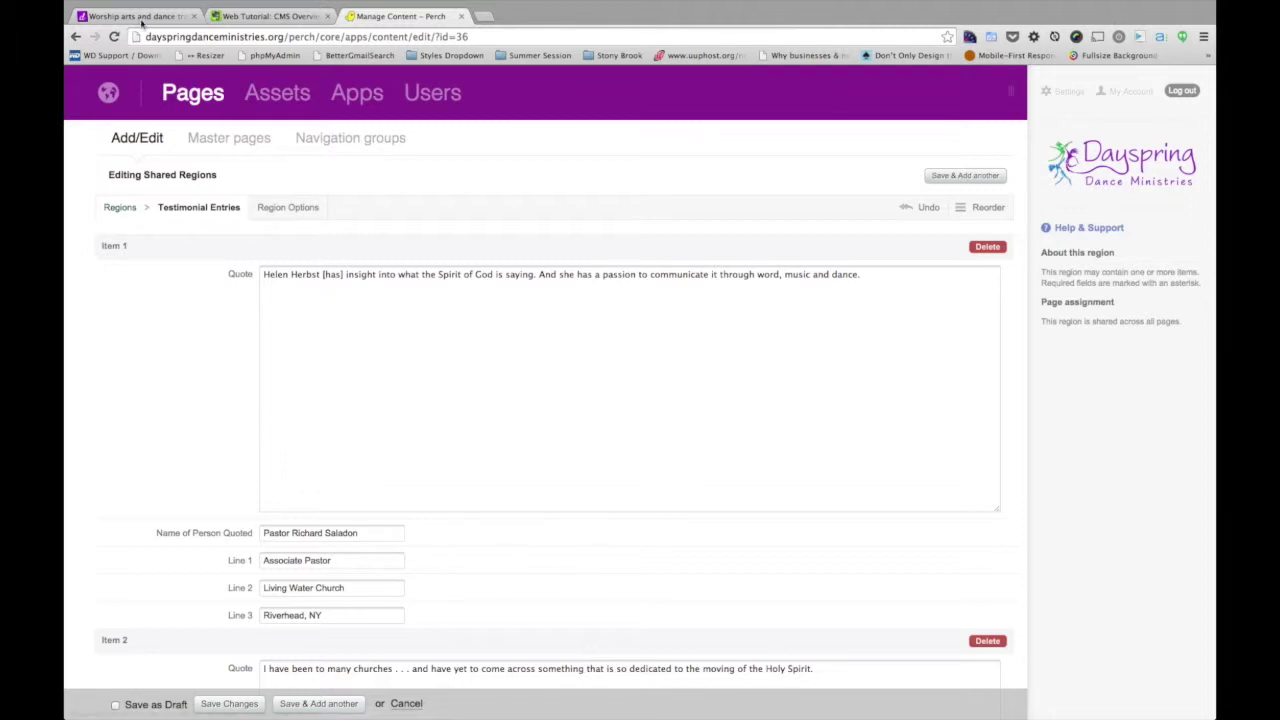
{"action": "key", "text": "super+1"}
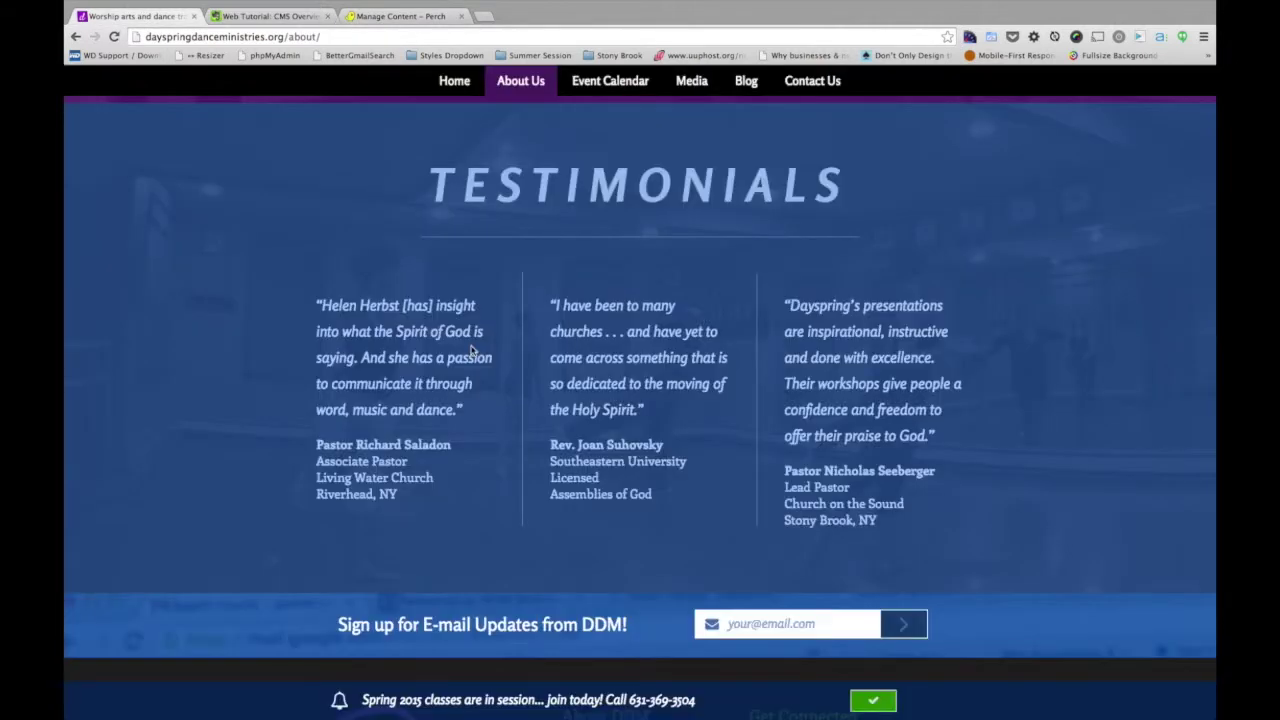
{"action": "left_click_drag", "start_coordinate": [315, 300], "coordinate": [478, 431]}
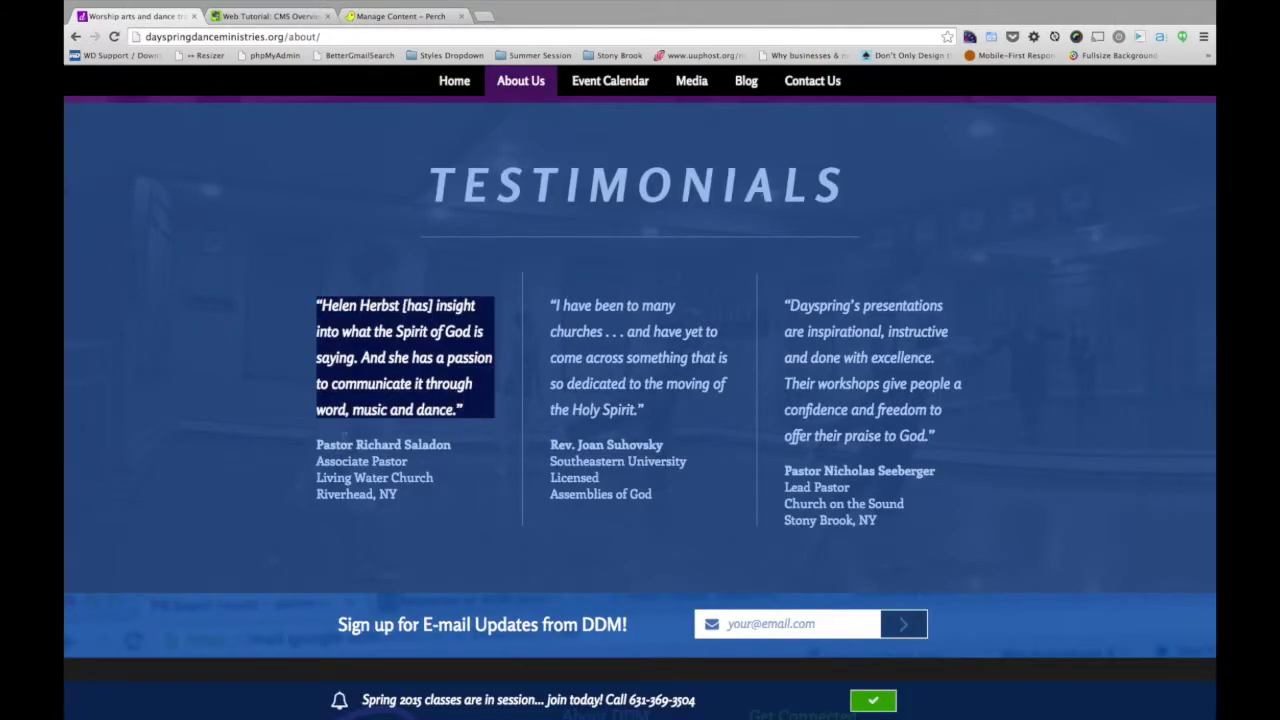
{"action": "left_click_drag", "start_coordinate": [317, 445], "coordinate": [471, 446]}
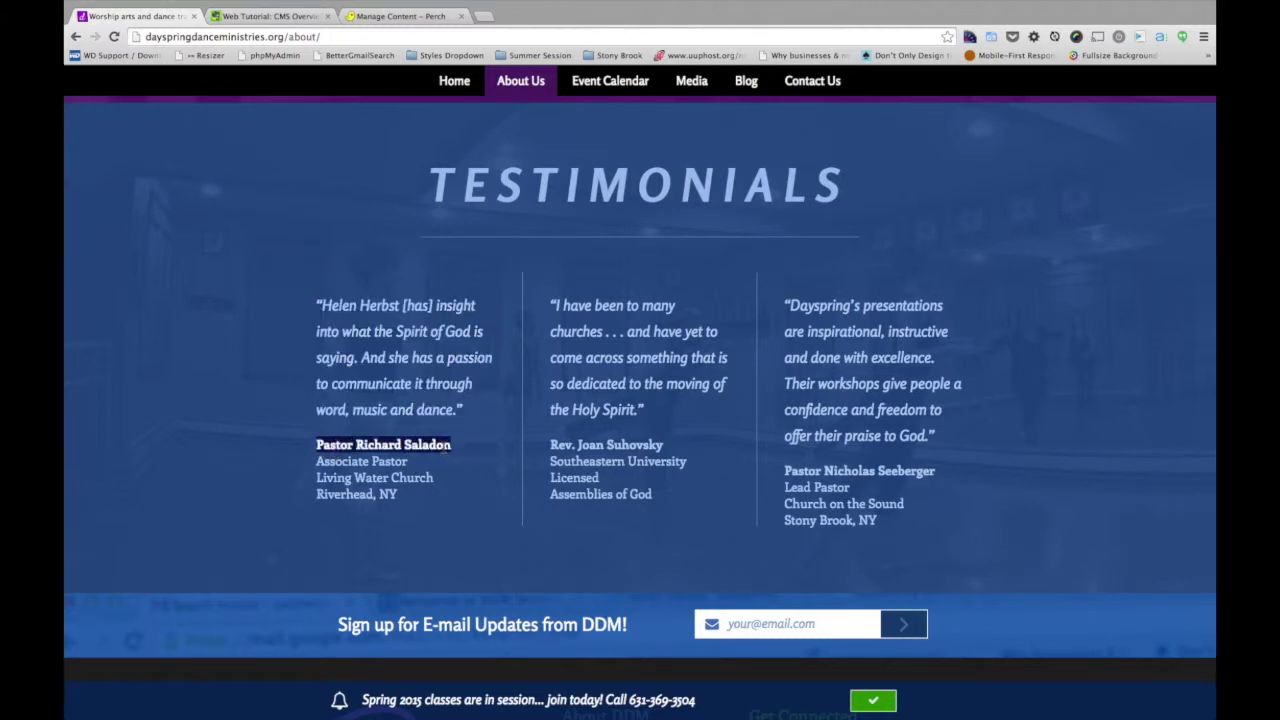
{"action": "left_click_drag", "start_coordinate": [318, 461], "coordinate": [408, 462]}
{"action": "left_click", "coordinate": [333, 477]}
{"action": "triple_click", "coordinate": [333, 477]}
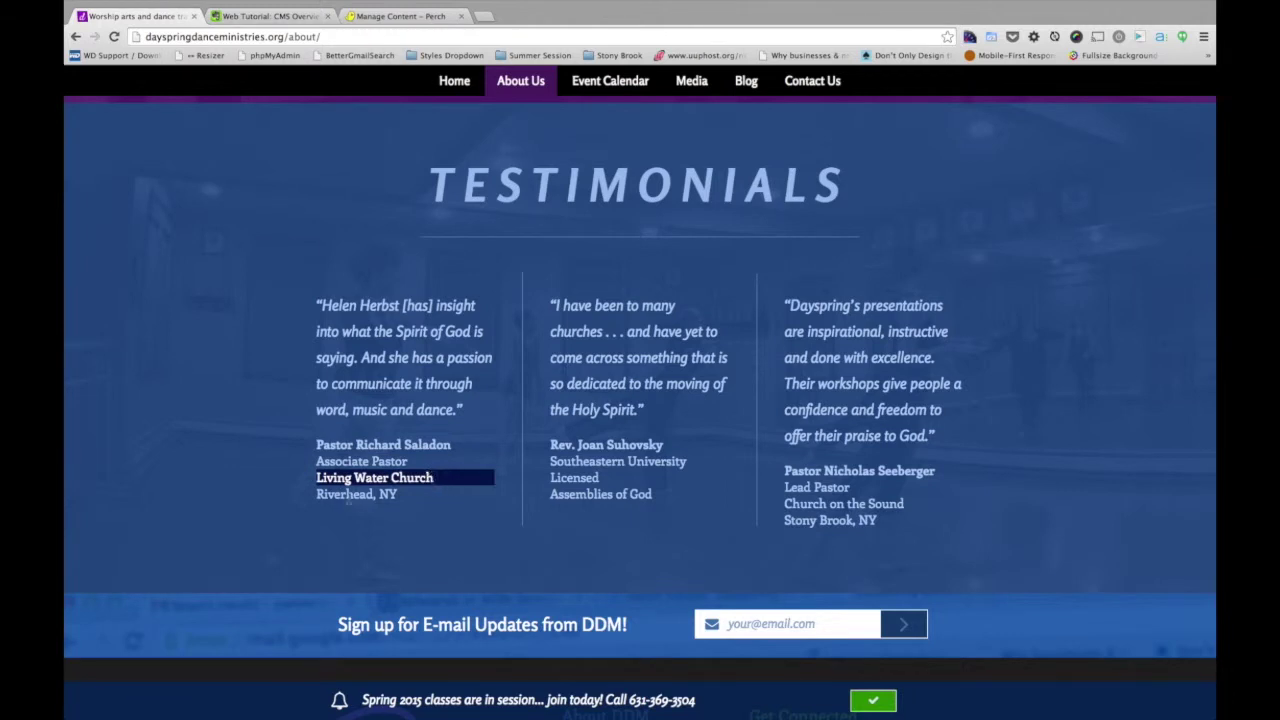
{"action": "left_click", "coordinate": [352, 495]}
{"action": "triple_click", "coordinate": [399, 497]}
{"action": "left_click", "coordinate": [399, 497]}
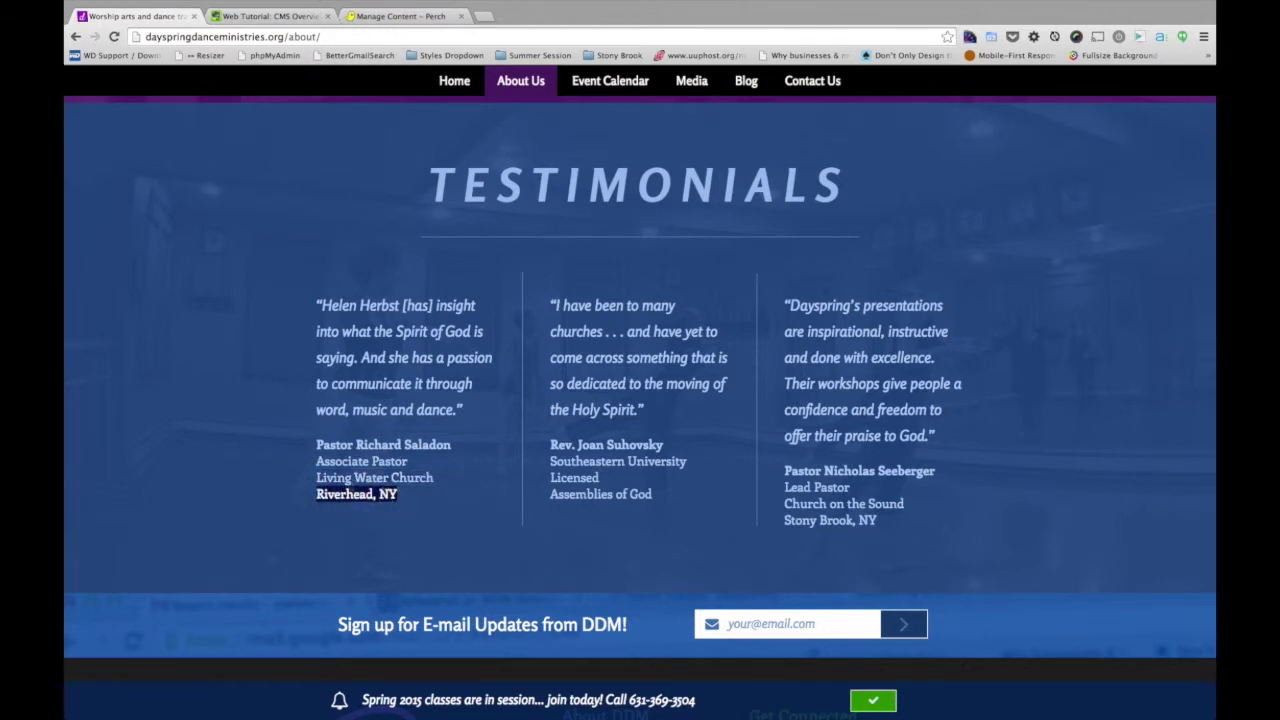
{"action": "left_click_drag", "start_coordinate": [330, 478], "coordinate": [396, 479]}
{"action": "left_click_drag", "start_coordinate": [318, 494], "coordinate": [380, 494]}
{"action": "left_click_drag", "start_coordinate": [552, 444], "coordinate": [663, 445]}
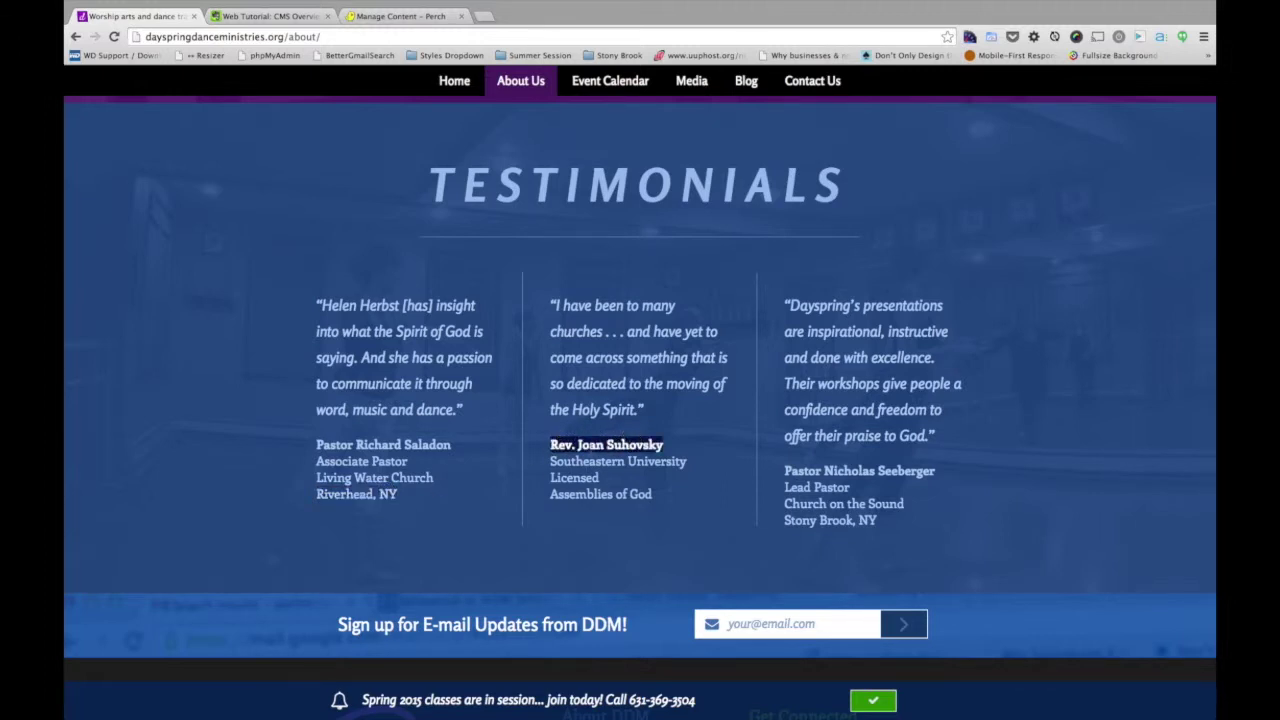
{"action": "left_click_drag", "start_coordinate": [551, 461], "coordinate": [687, 461]}
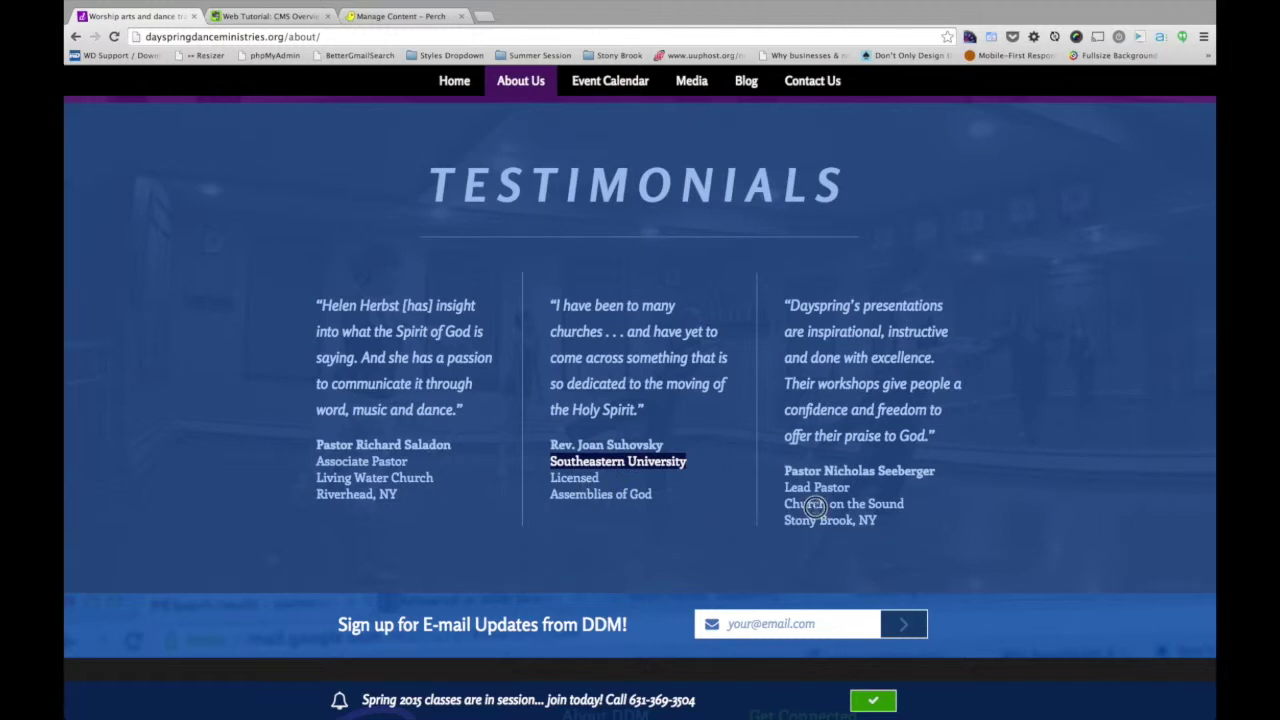
{"action": "left_click_drag", "start_coordinate": [877, 522], "coordinate": [786, 470]}
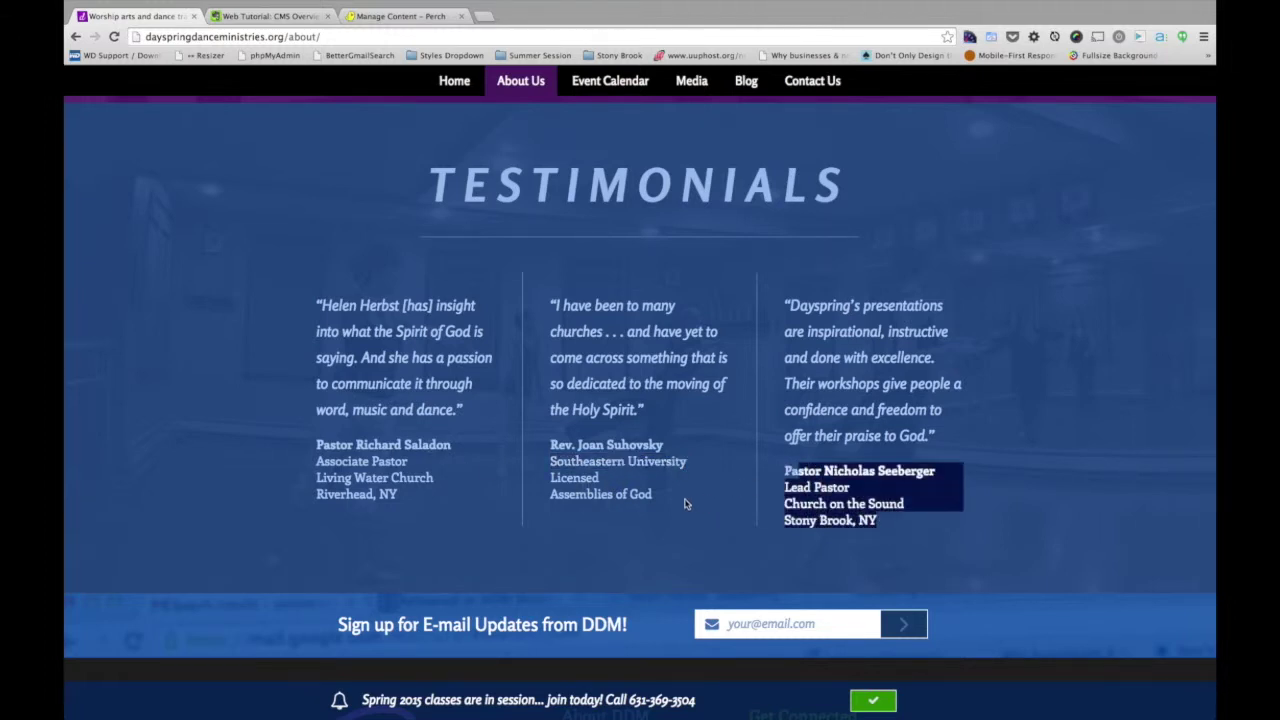
{"action": "mouse_move", "coordinate": [653, 497]}
{"action": "left_mouse_down"}
{"action": "mouse_move", "coordinate": [556, 446]}
{"action": "mouse_move", "coordinate": [646, 488]}
{"action": "left_mouse_up"}
{"action": "left_click", "coordinate": [566, 471]}
{"action": "left_click", "coordinate": [645, 487]}
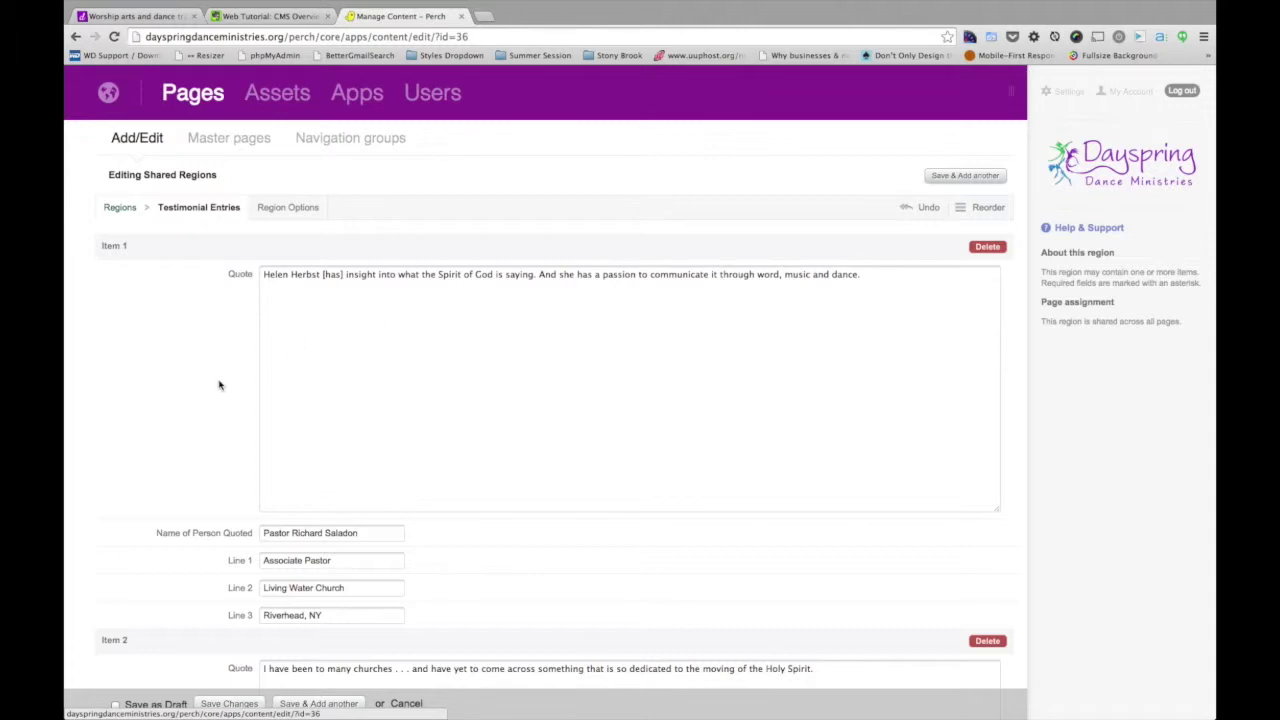
Step: Scroll the Editing Shared Regions form and highlight its heading to point it out
{"action": "scroll", "coordinate": [220, 385], "scroll_direction": "down", "scroll_amount": 5}
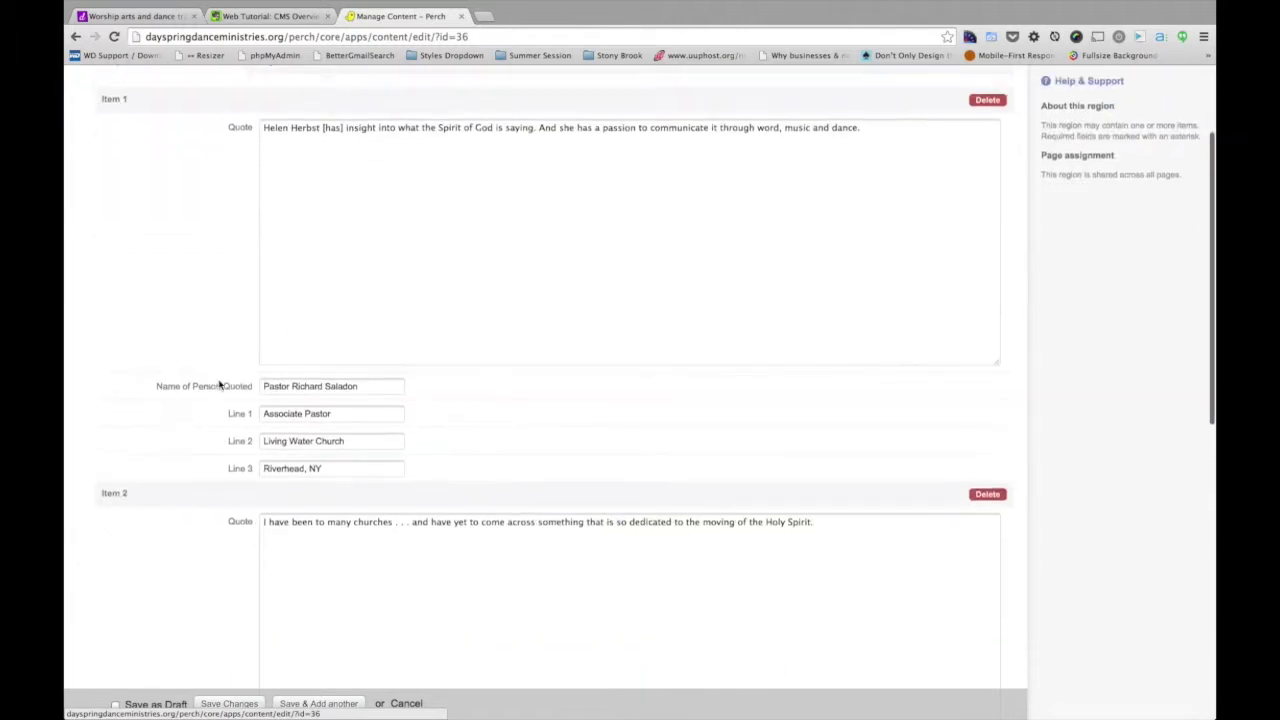
{"action": "scroll", "coordinate": [220, 385], "scroll_direction": "up", "scroll_amount": 6}
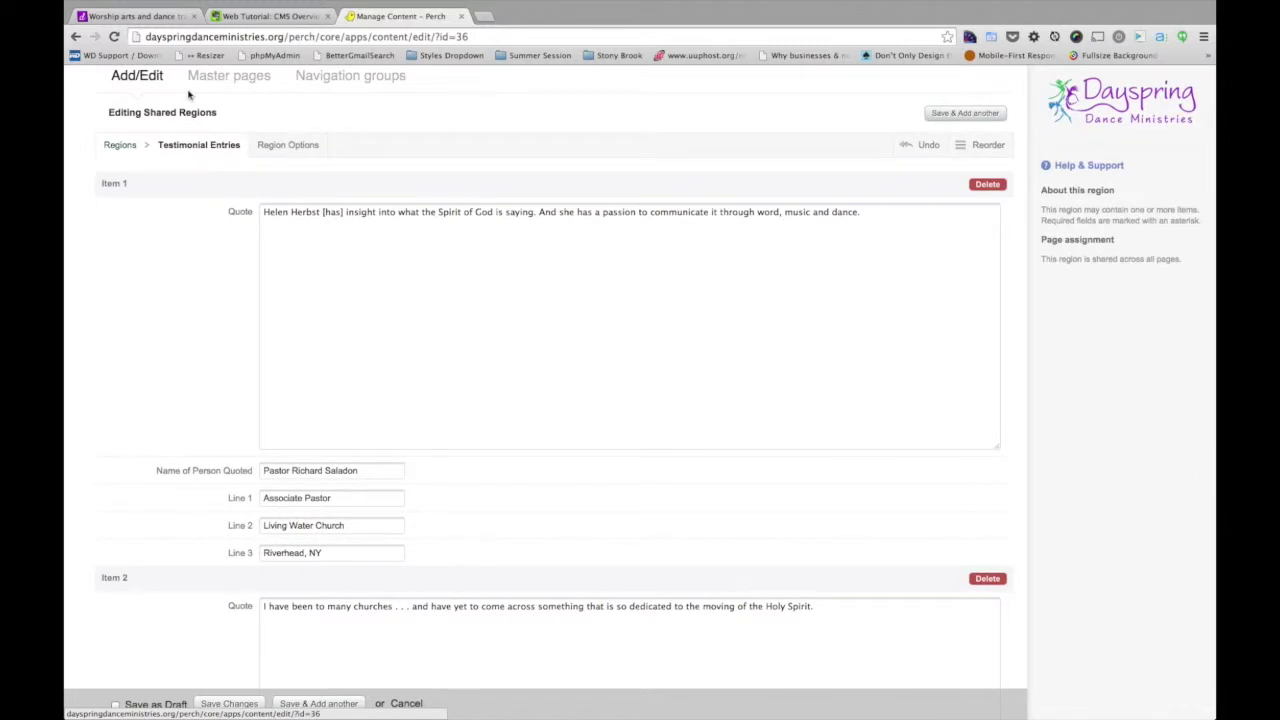
{"action": "left_click_drag", "start_coordinate": [171, 112], "coordinate": [213, 112]}
{"action": "left_click", "coordinate": [213, 111]}
{"action": "left_click", "coordinate": [910, 256]}
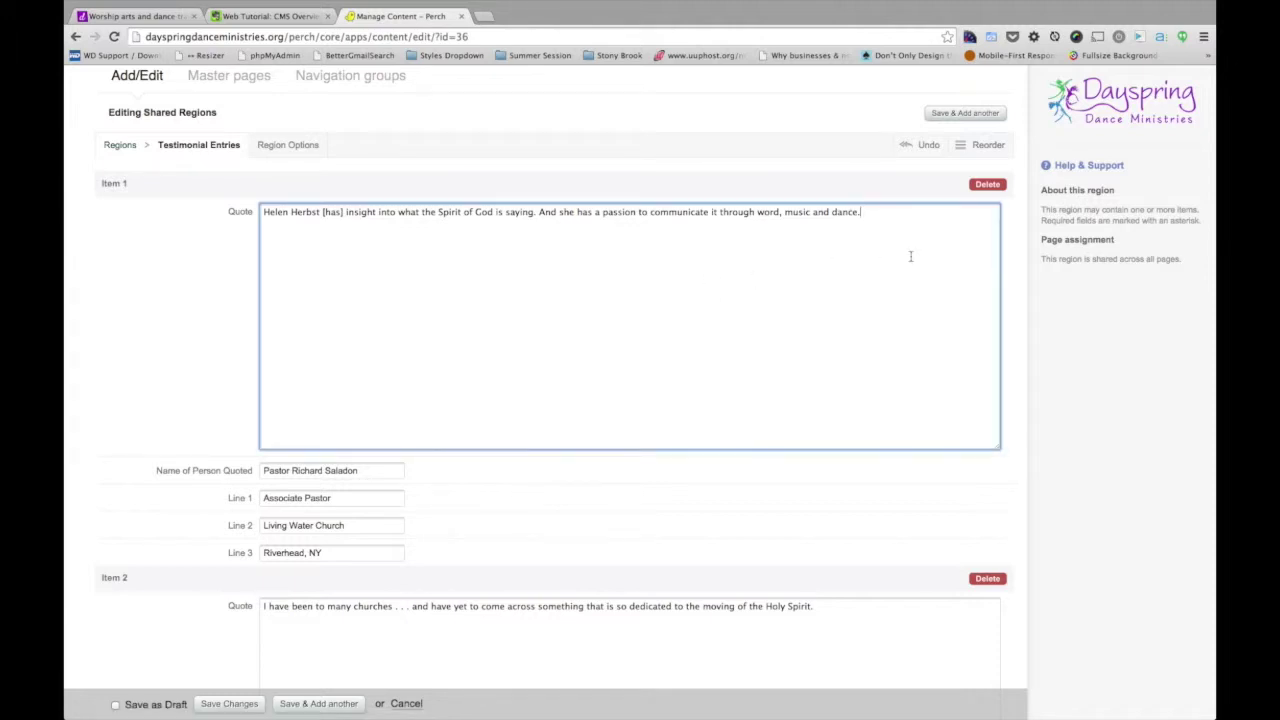
{"action": "type", "text": "Test 123."}
{"action": "left_click", "coordinate": [396, 474]}
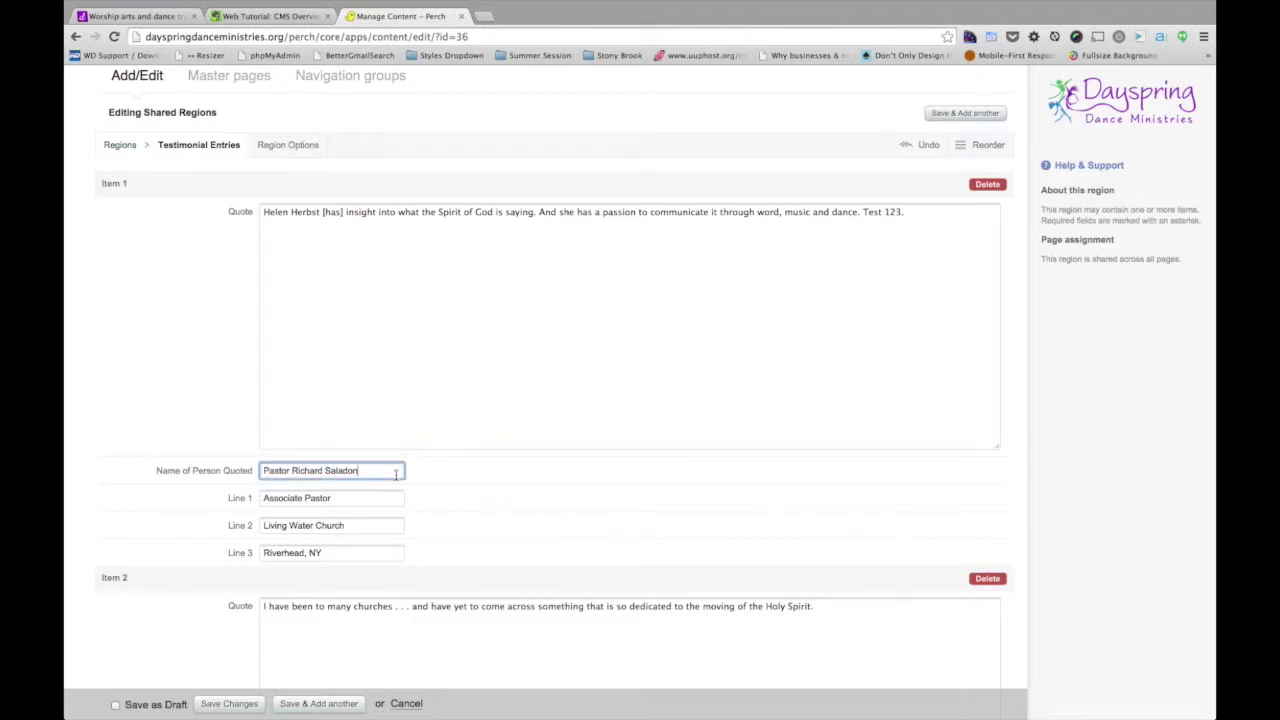
{"action": "type", "text": "!"}
{"action": "left_click", "coordinate": [366, 524]}
{"action": "type", "text": "!"}
{"action": "left_click", "coordinate": [366, 553]}
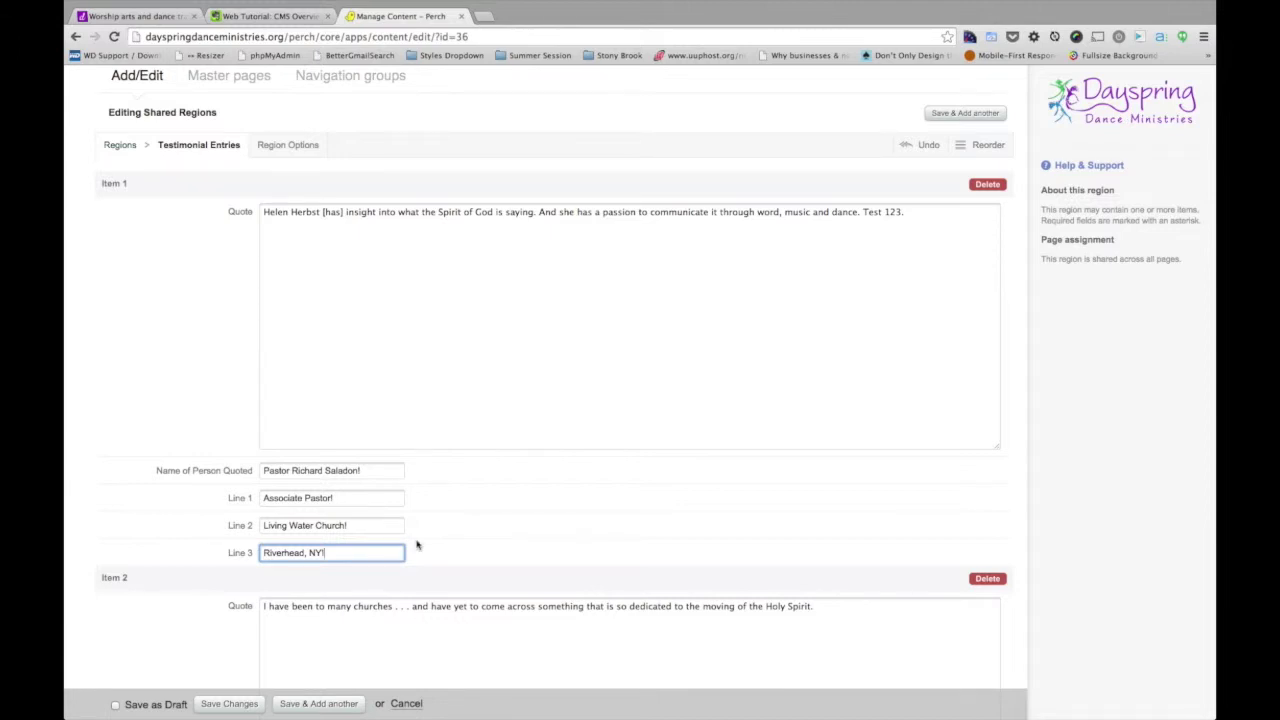
{"action": "scroll", "coordinate": [417, 545], "scroll_direction": "down", "scroll_amount": 1}
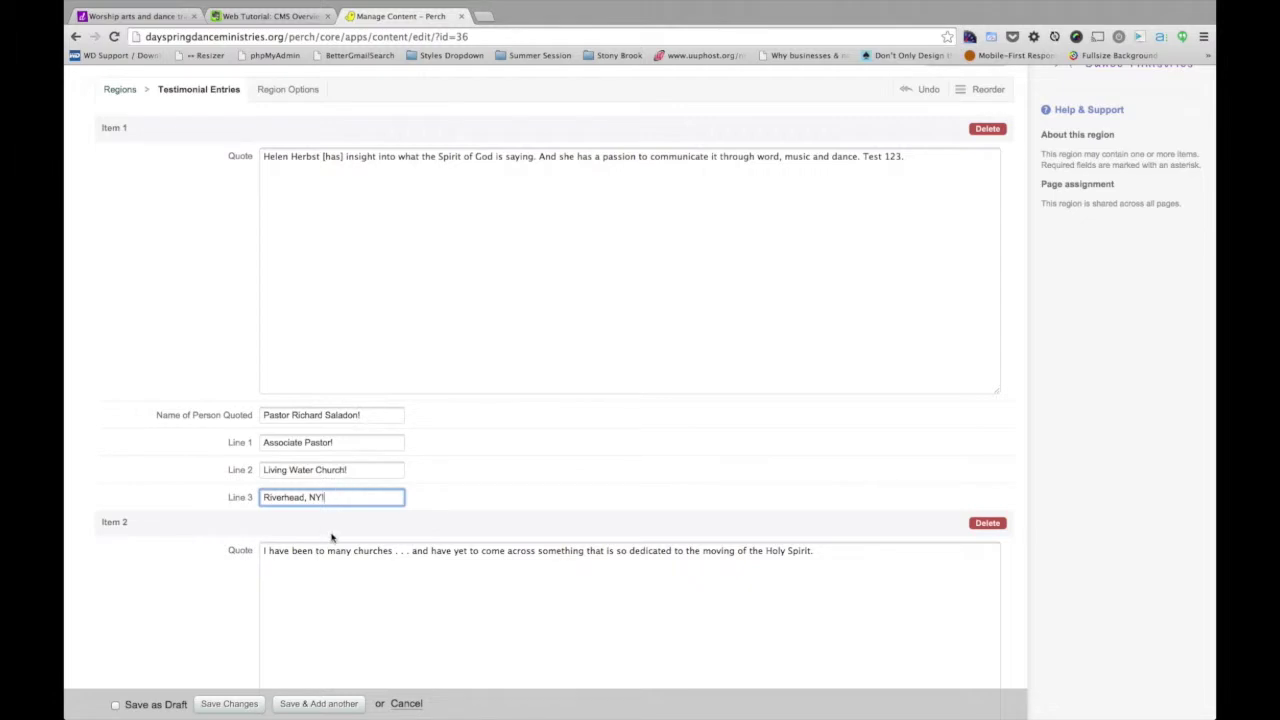
{"action": "left_click", "coordinate": [230, 704]}
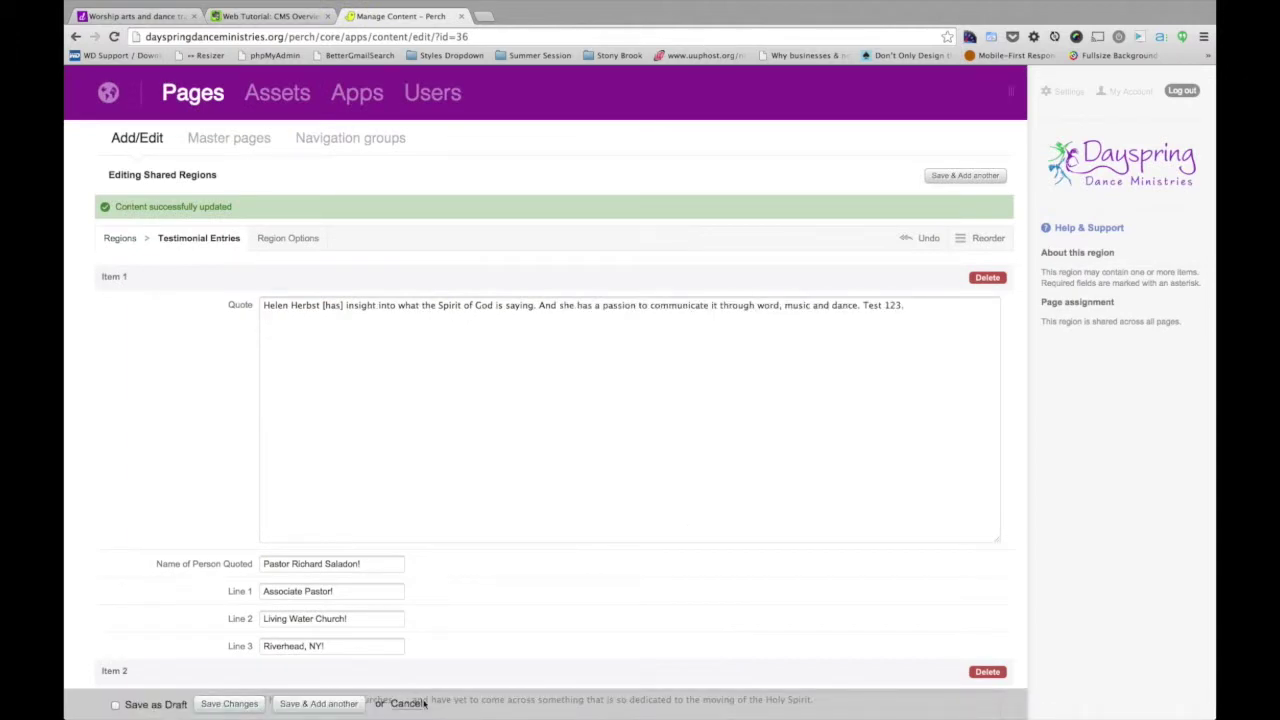
{"action": "scroll", "coordinate": [462, 604], "scroll_direction": "down", "scroll_amount": 6}
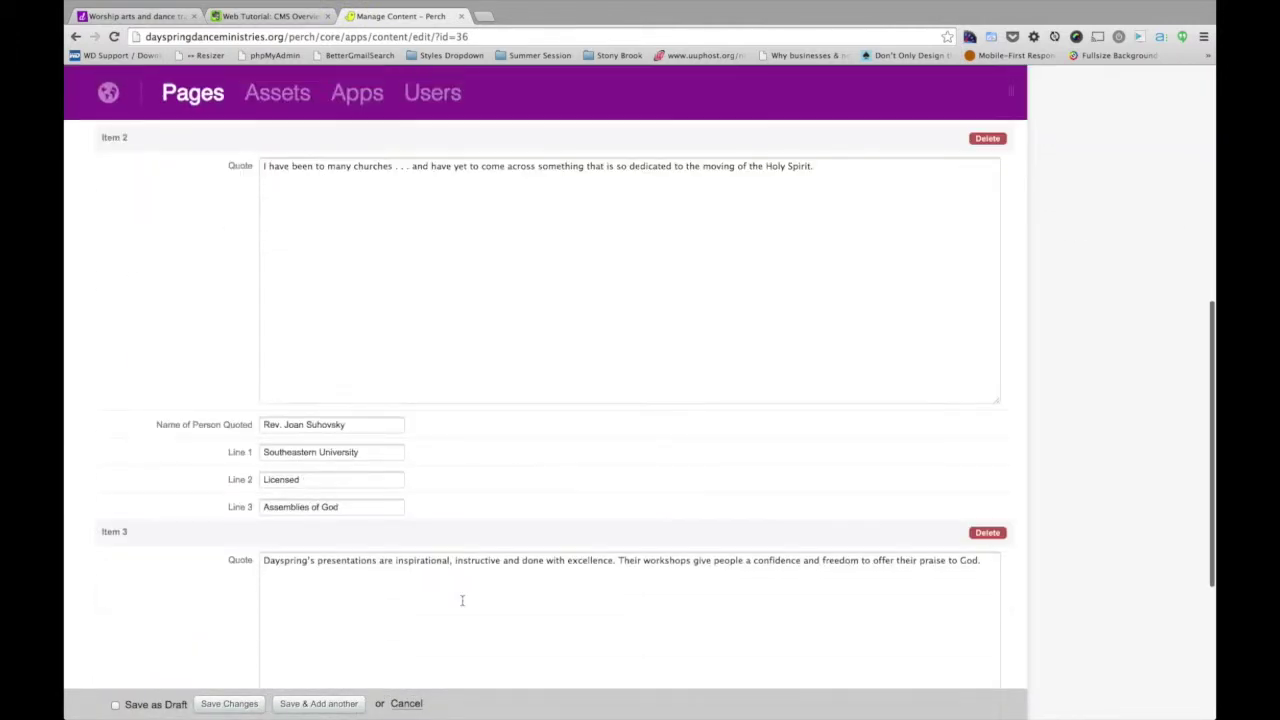
{"action": "scroll", "coordinate": [462, 600], "scroll_direction": "up", "scroll_amount": 8}
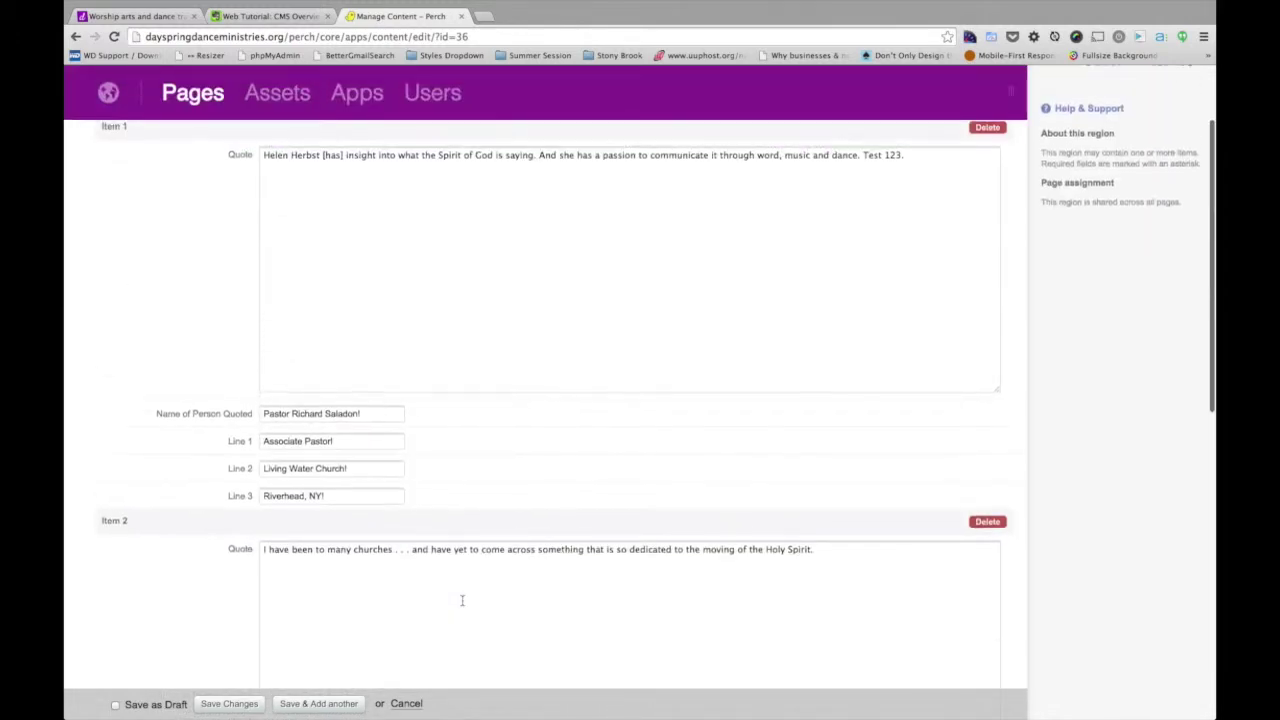
{"action": "scroll", "coordinate": [421, 521], "scroll_direction": "down", "scroll_amount": 1}
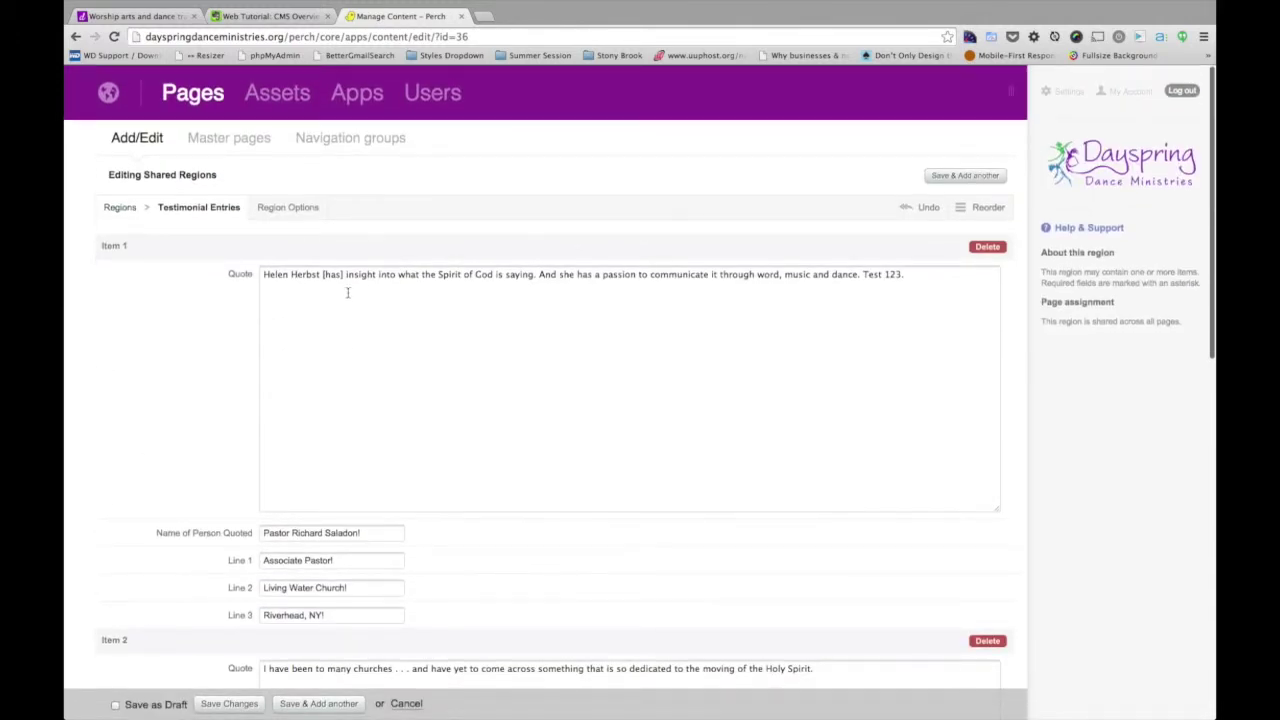
Step: Reload the live About page and highlight the new 'Test 123.' ending in the first testimonial
{"action": "left_click", "coordinate": [138, 16]}
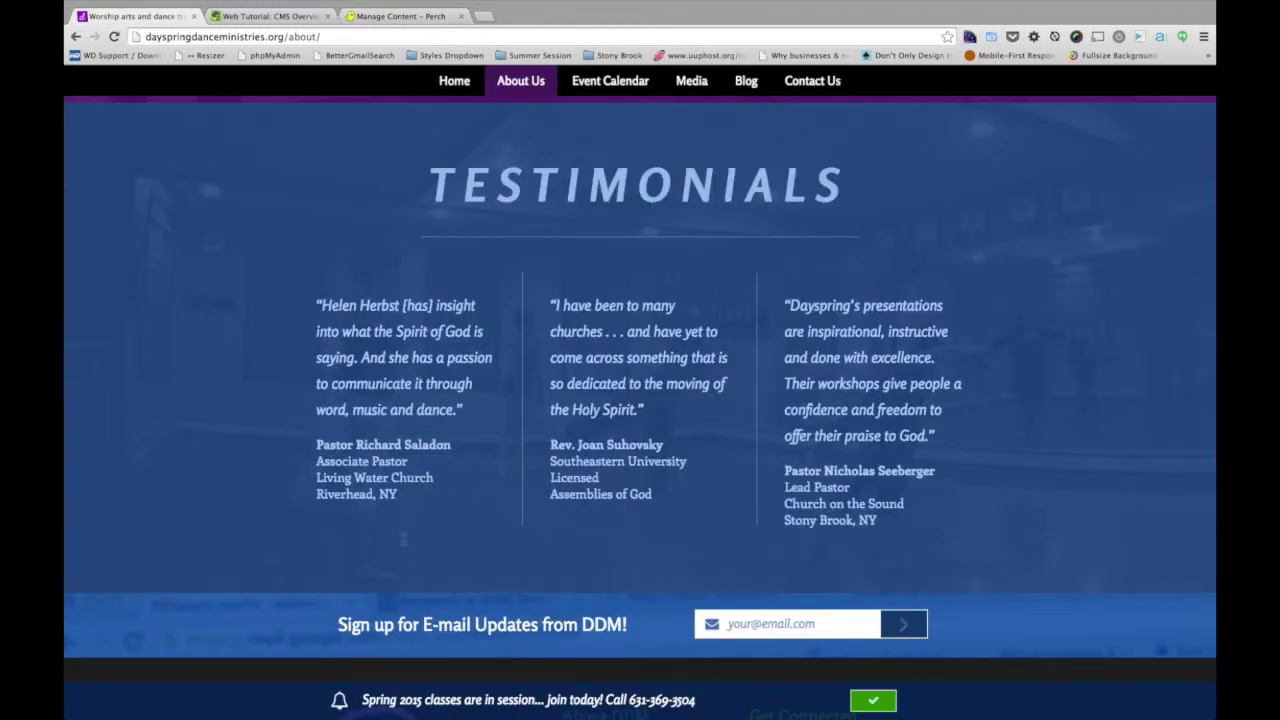
{"action": "left_click", "coordinate": [114, 36]}
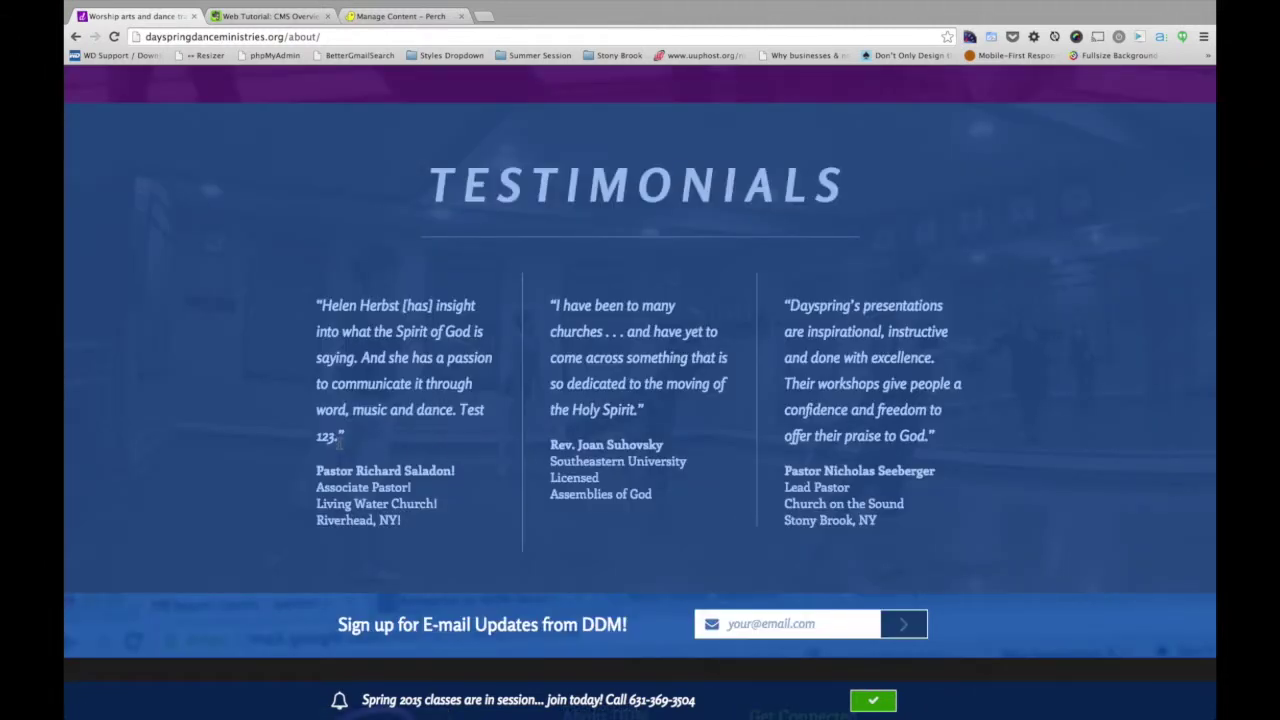
{"action": "left_click_drag", "start_coordinate": [340, 441], "coordinate": [461, 410]}
{"action": "left_click", "coordinate": [461, 410]}
{"action": "left_click", "coordinate": [397, 18]}
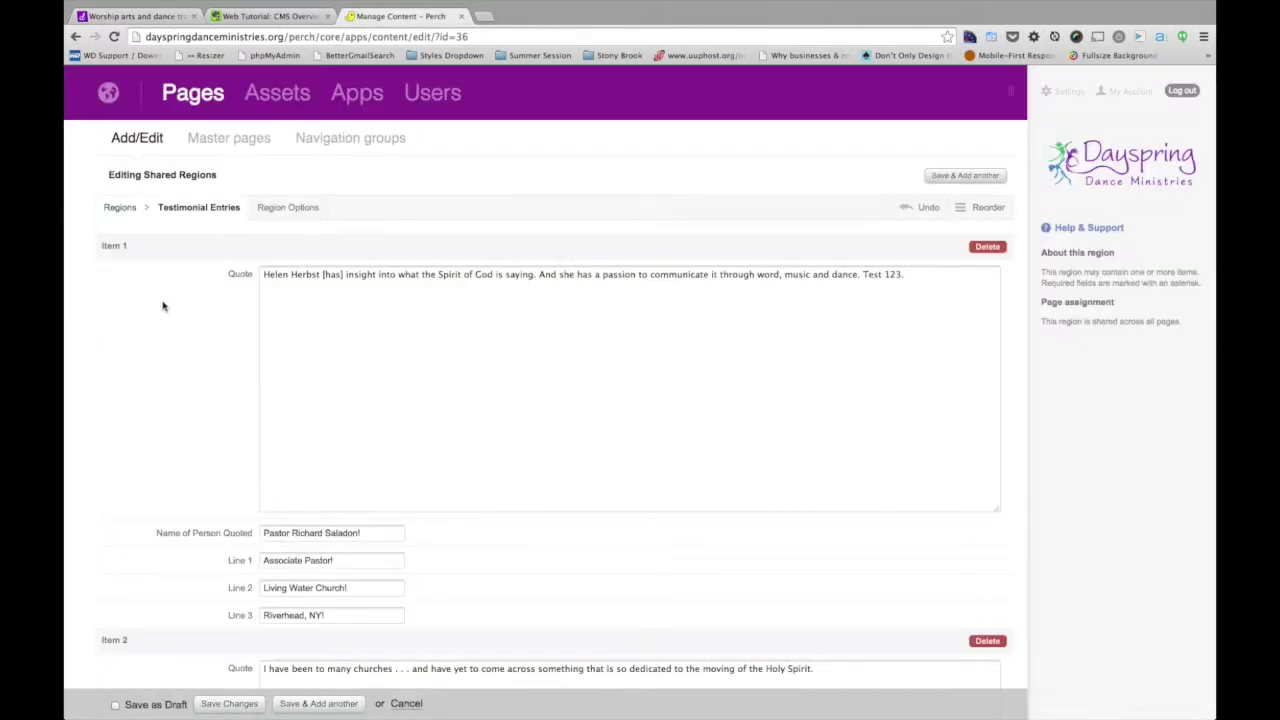
{"action": "left_click_drag", "start_coordinate": [143, 248], "coordinate": [103, 249]}
{"action": "left_click_drag", "start_coordinate": [143, 175], "coordinate": [187, 174]}
{"action": "left_click", "coordinate": [194, 302]}
{"action": "scroll", "coordinate": [194, 302], "scroll_direction": "down", "scroll_amount": 1}
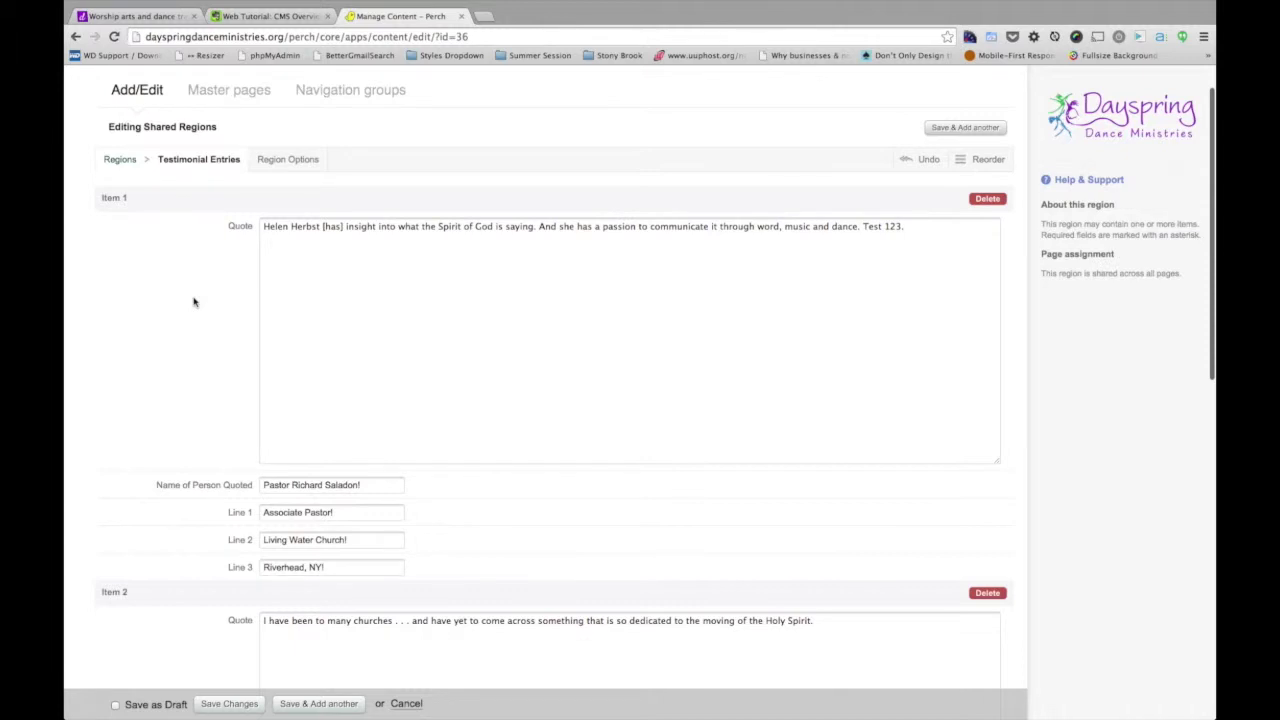
{"action": "scroll", "coordinate": [194, 302], "scroll_direction": "down", "scroll_amount": 1}
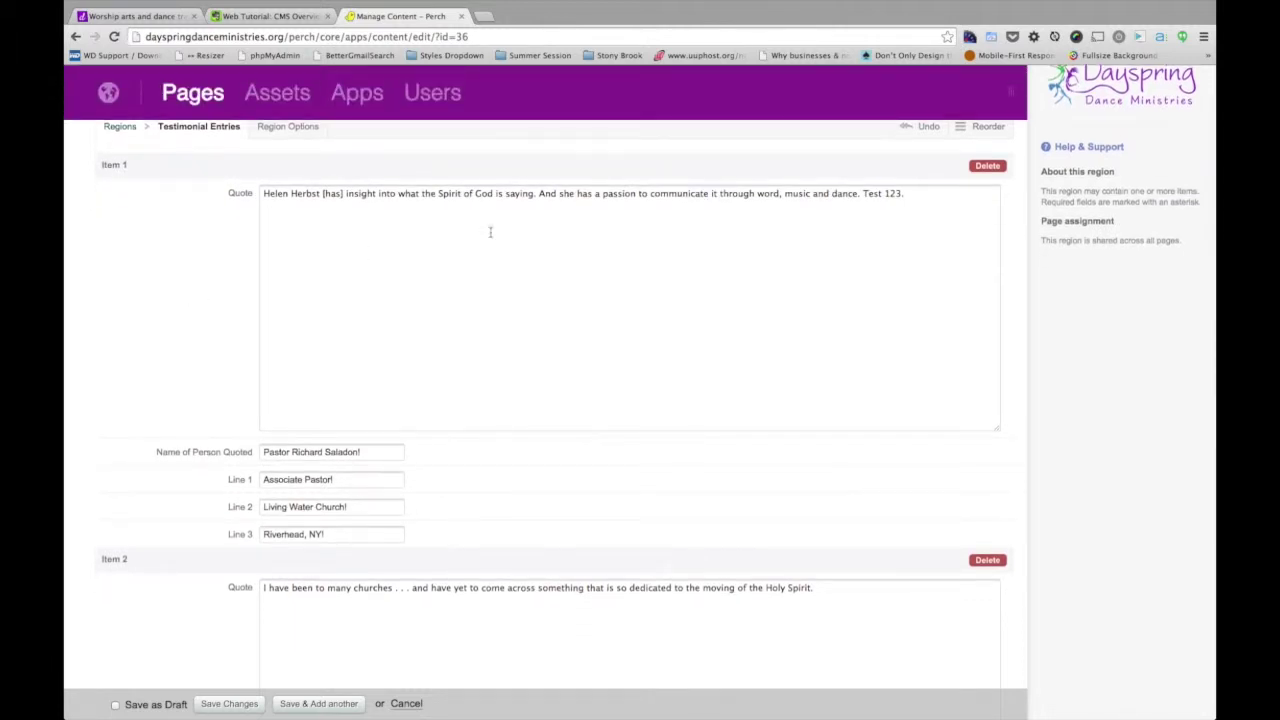
{"action": "scroll", "coordinate": [940, 210], "scroll_direction": "up", "scroll_amount": 1}
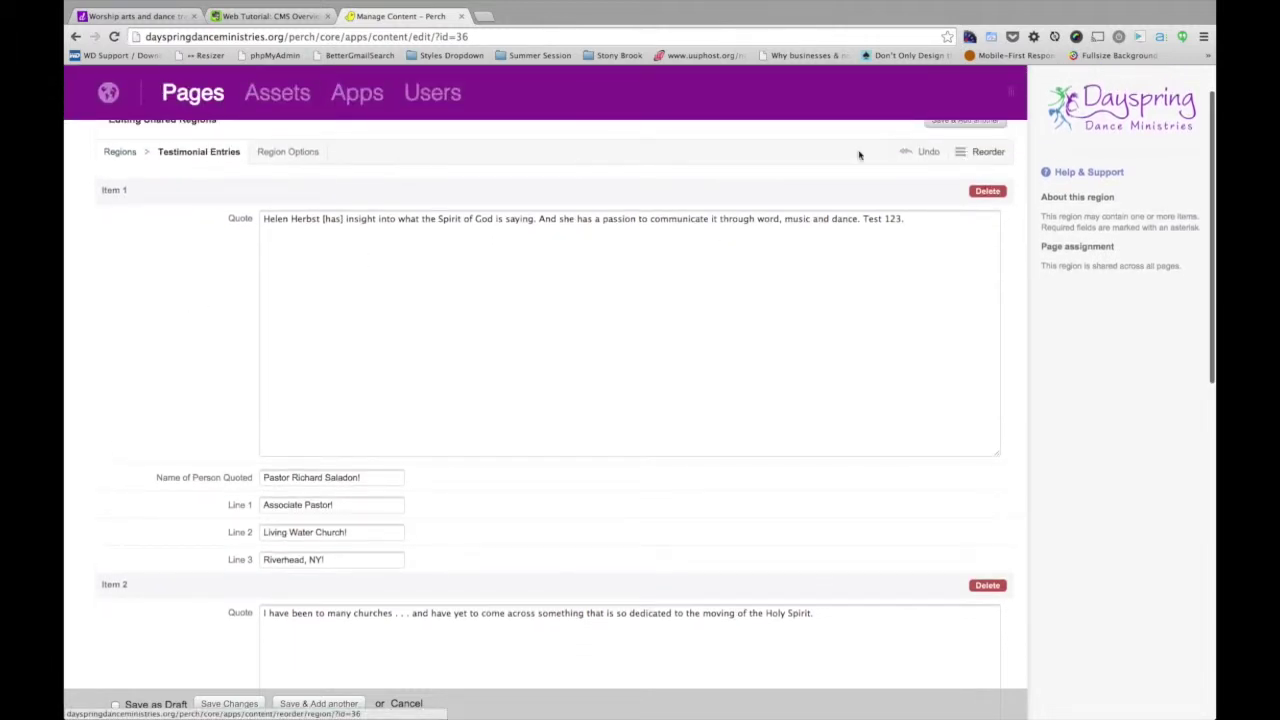
{"action": "left_click", "coordinate": [125, 16]}
{"action": "key", "text": "super+r"}
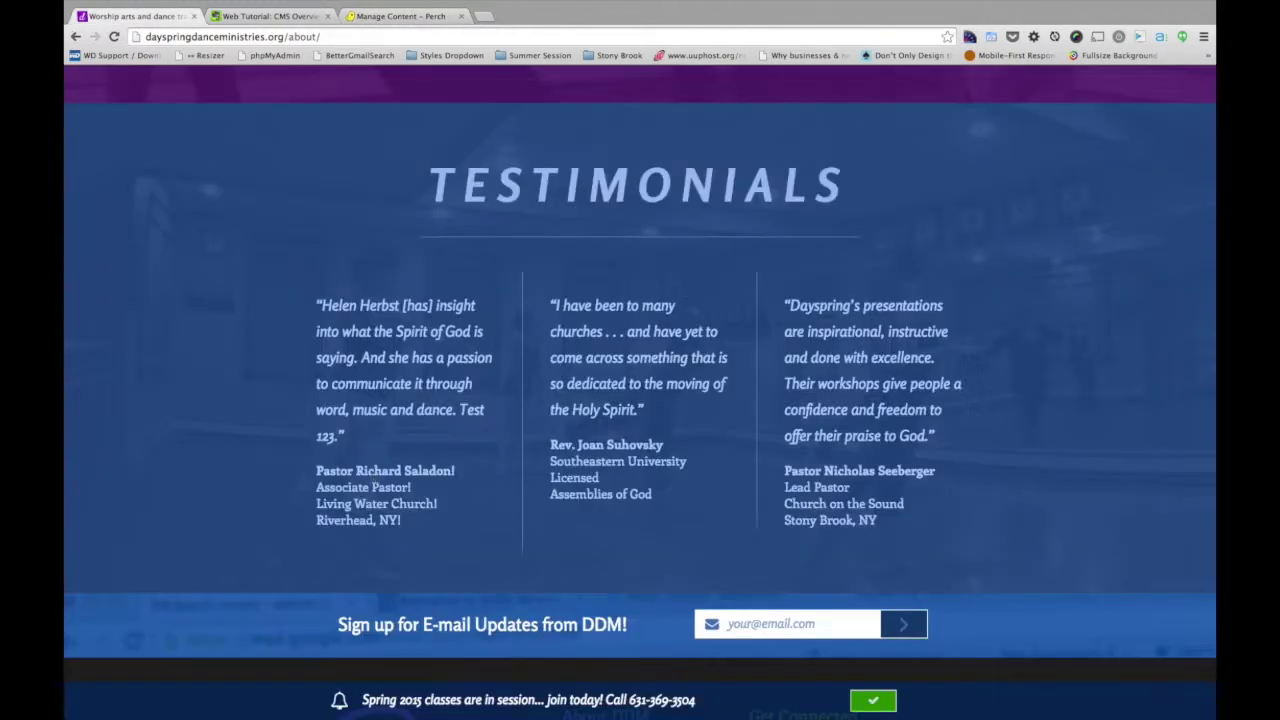
{"action": "left_click_drag", "start_coordinate": [316, 470], "coordinate": [453, 470]}
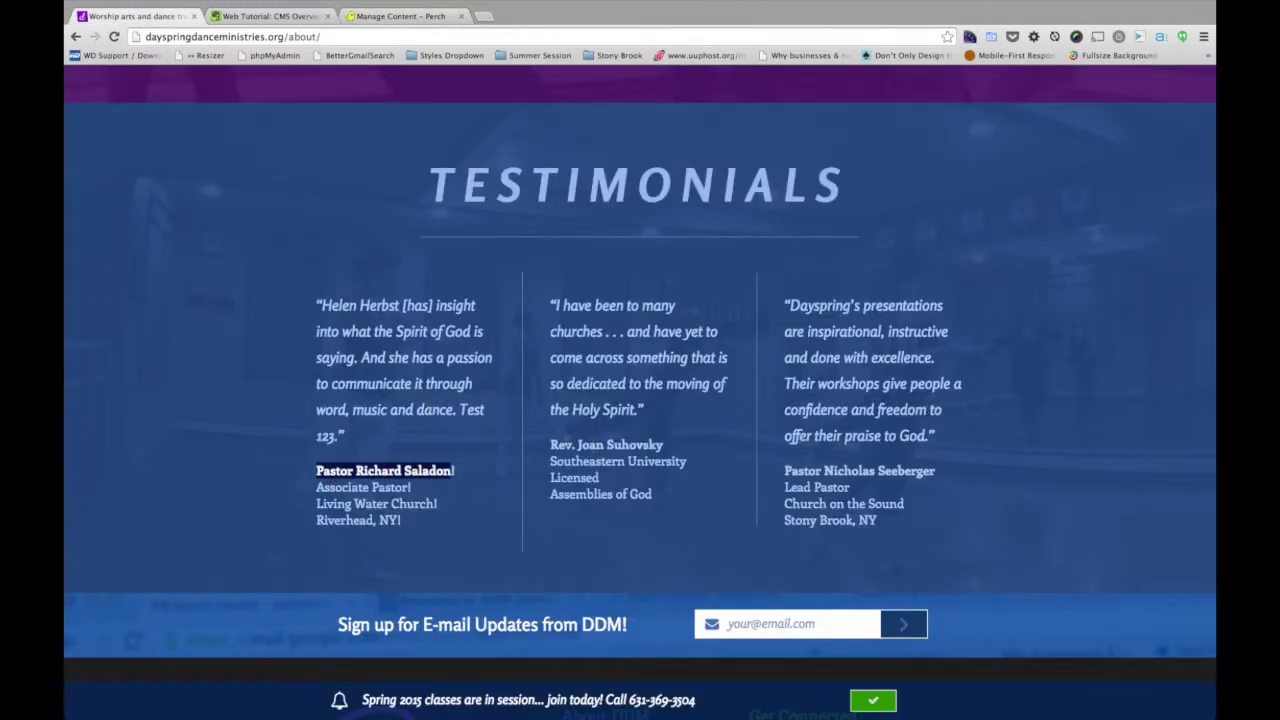
{"action": "double_click", "coordinate": [590, 444]}
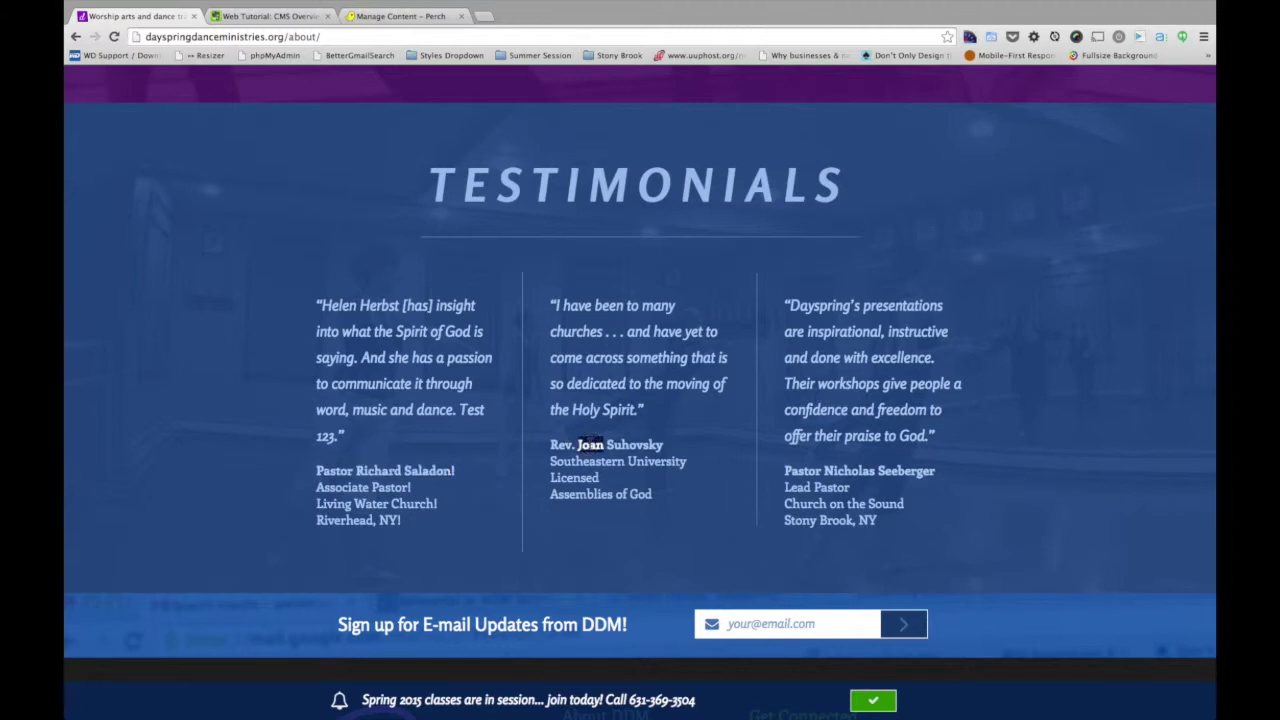
{"action": "left_click", "coordinate": [598, 434]}
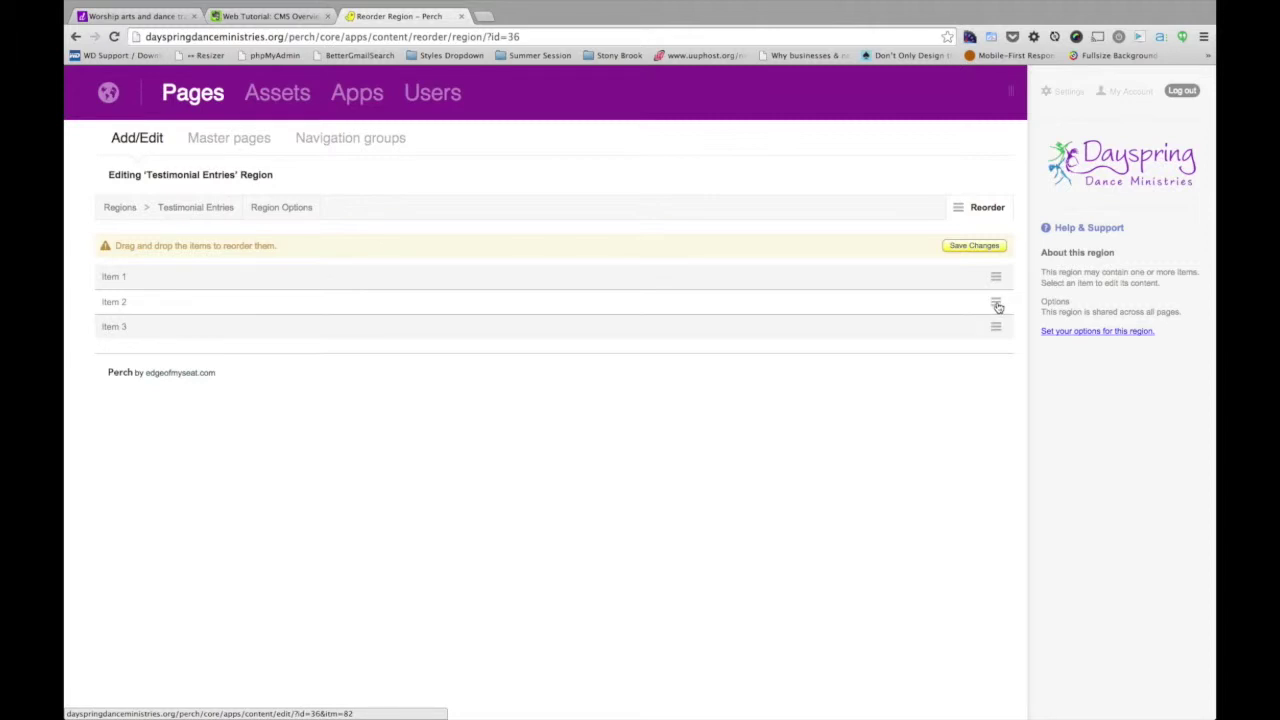
Step: Drag Item 2 above Item 1 on the Reorder page and save the new order
{"action": "left_click_drag", "start_coordinate": [997, 306], "coordinate": [998, 277]}
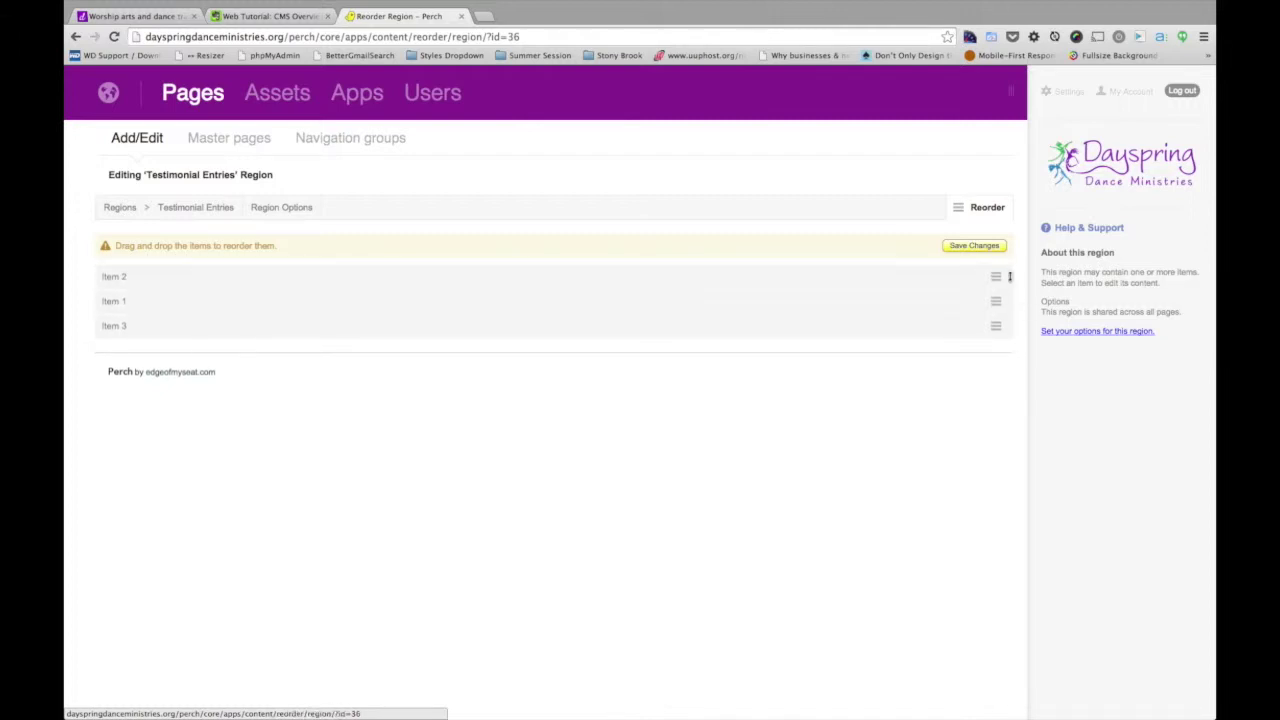
{"action": "left_click", "coordinate": [978, 246]}
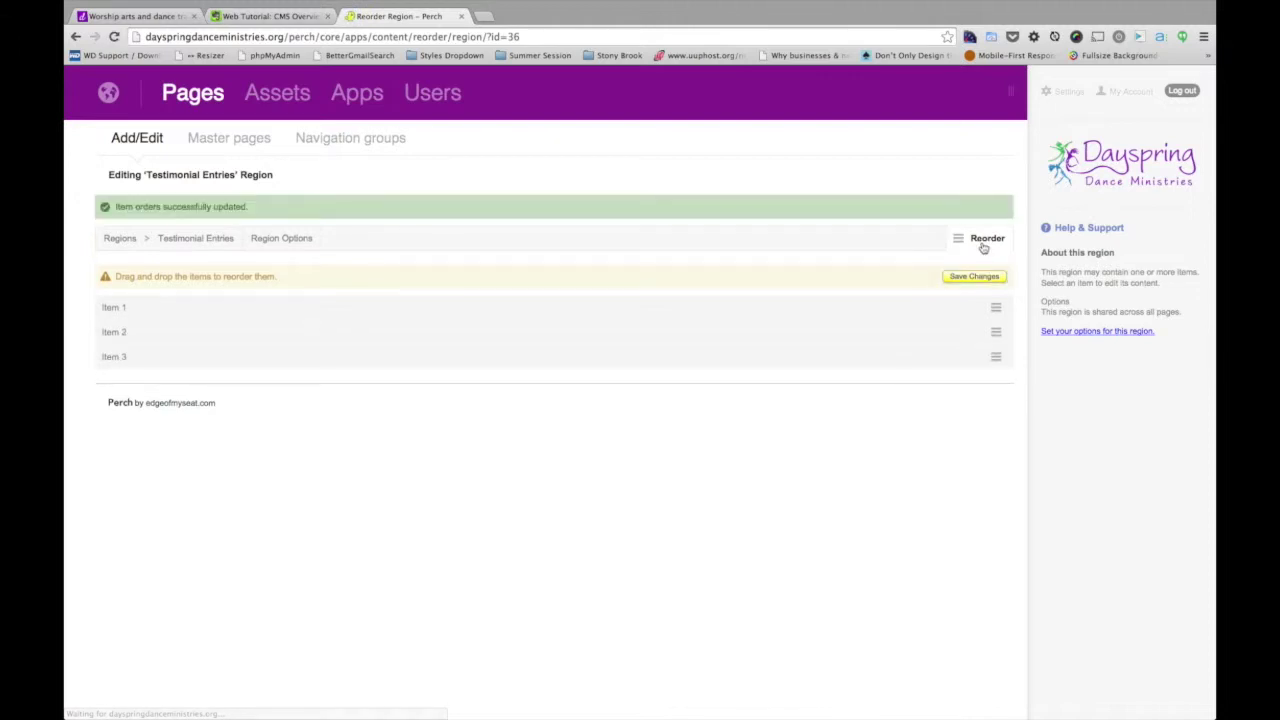
{"action": "mouse_move", "coordinate": [172, 4]}
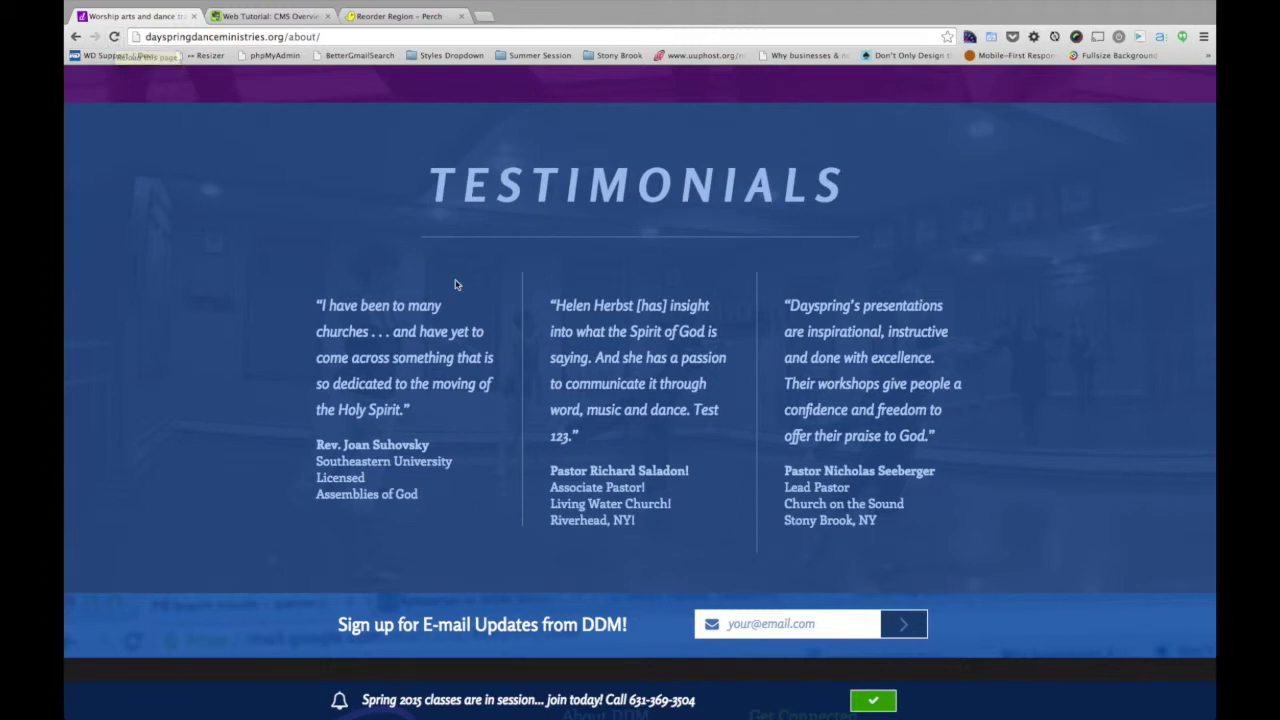
Step: Highlight the 'I have been to many churches' testimonial now listed first on the About page
{"action": "left_click_drag", "start_coordinate": [425, 500], "coordinate": [323, 317]}
{"action": "left_click", "coordinate": [662, 470]}
Step: Back on the Reorder Region page, move Item 2 above Item 1 again and save
{"action": "left_click", "coordinate": [420, 16]}
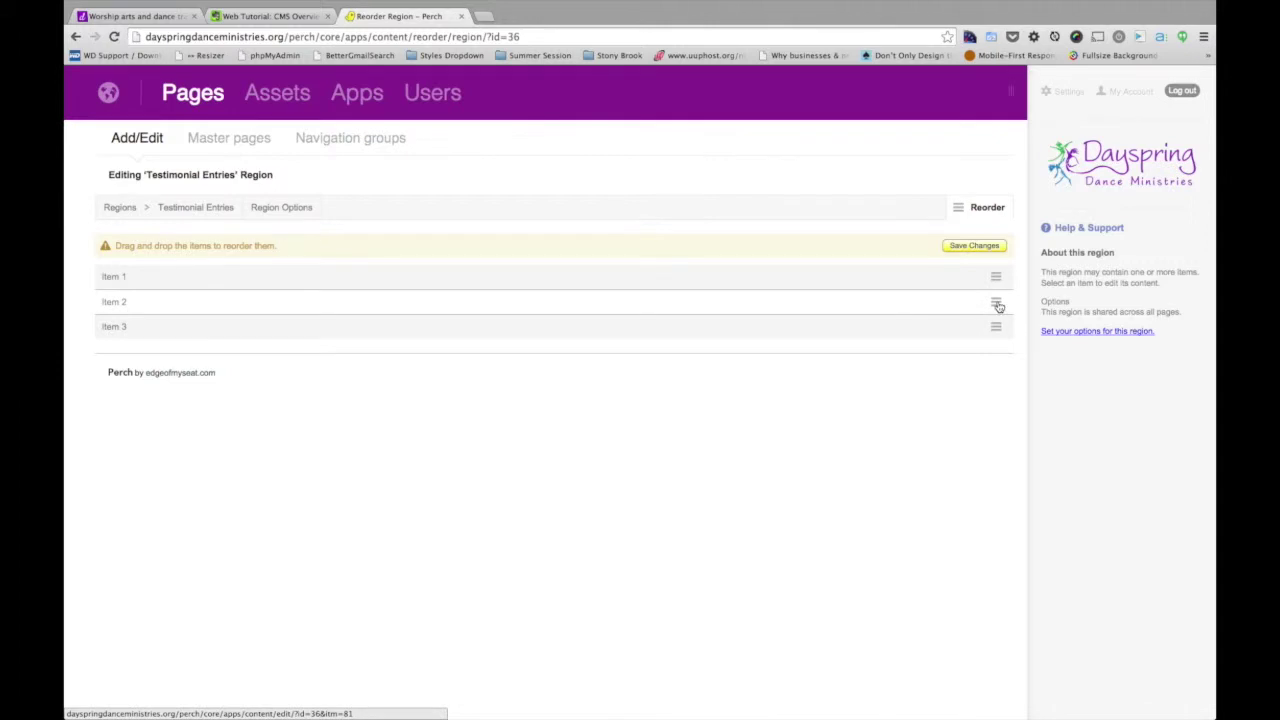
{"action": "left_click_drag", "start_coordinate": [997, 305], "coordinate": [1002, 269]}
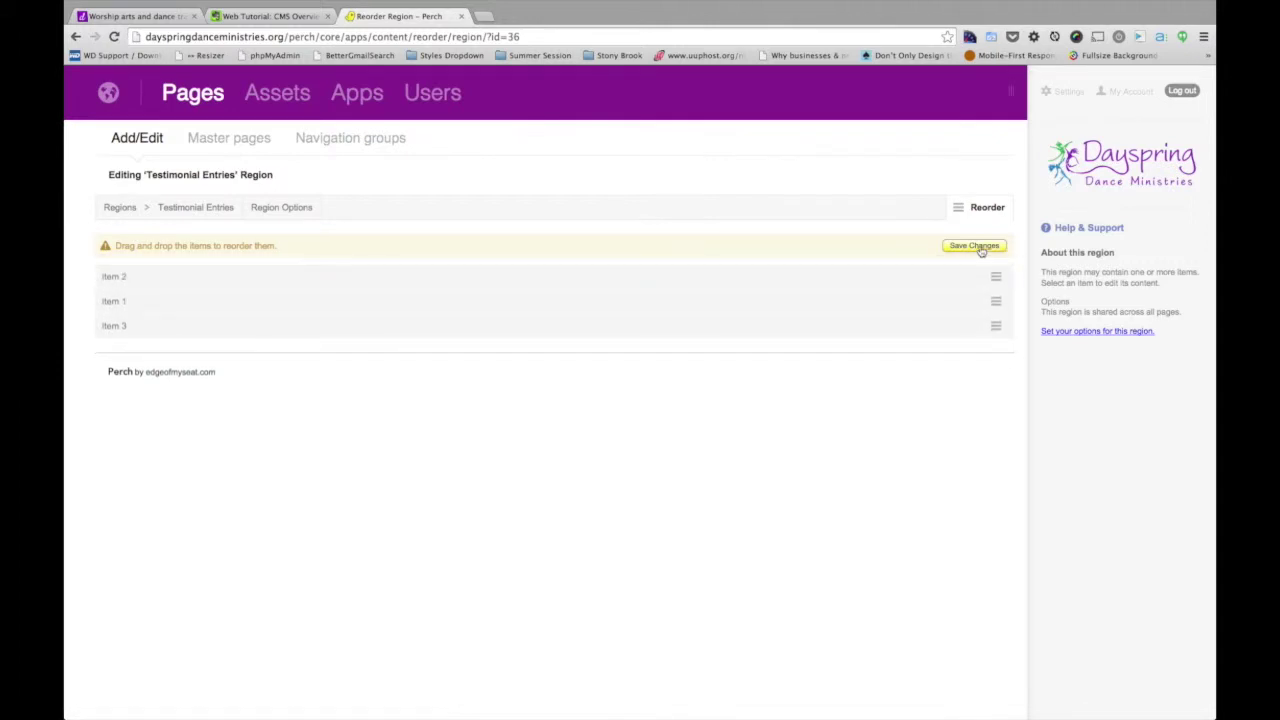
{"action": "left_click", "coordinate": [978, 247]}
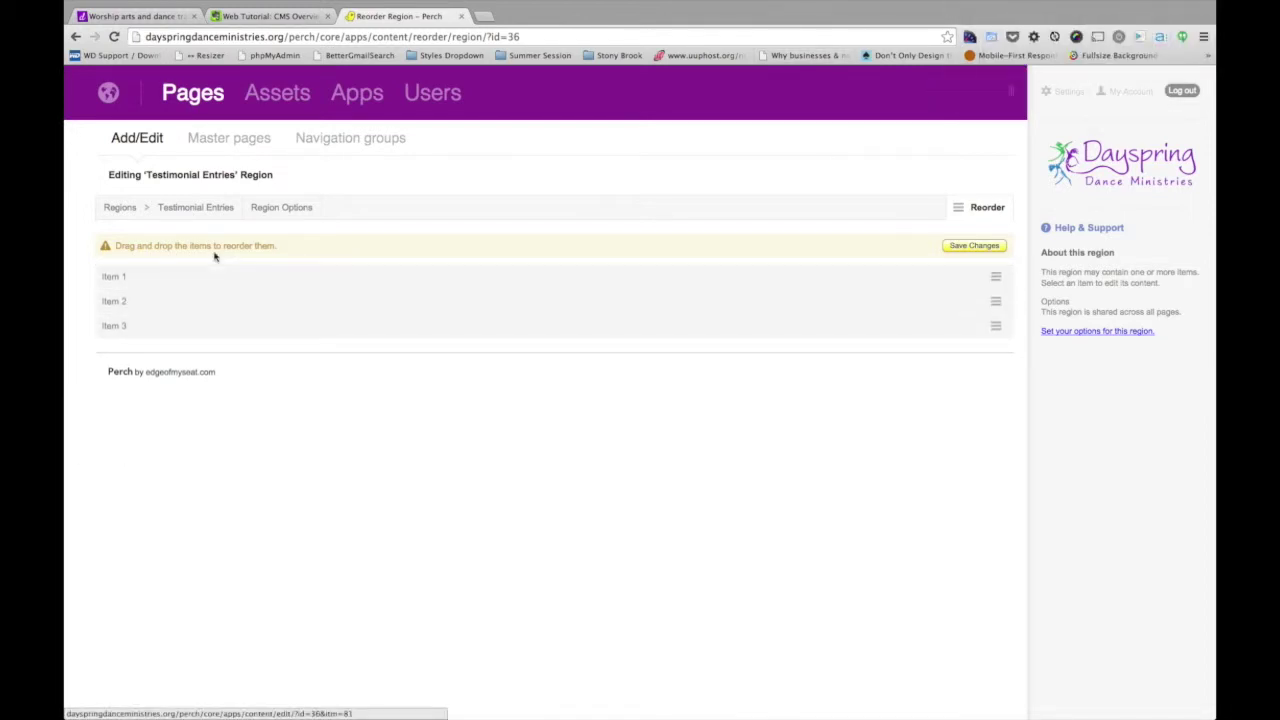
Step: Return to the shared regions list and reopen the Testimonial Entries region
{"action": "left_click", "coordinate": [119, 208]}
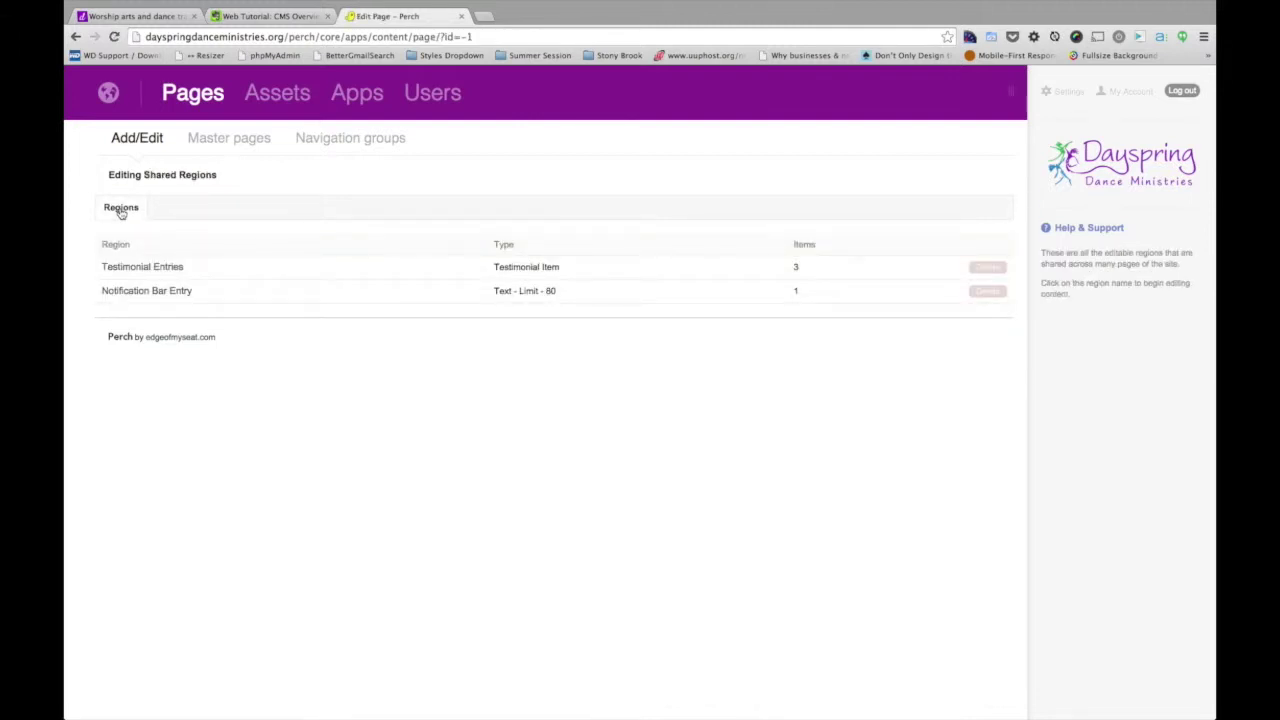
{"action": "scroll", "coordinate": [137, 195], "scroll_direction": "left", "scroll_amount": 5}
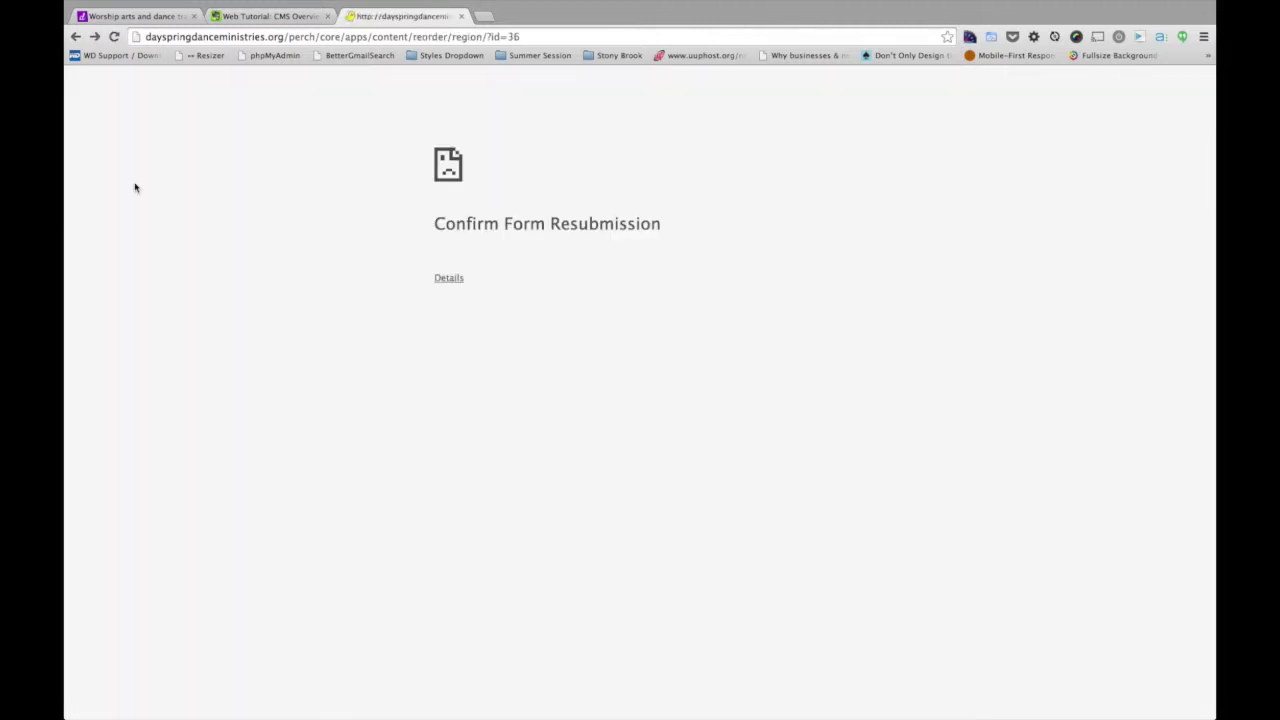
{"action": "scroll", "coordinate": [135, 188], "scroll_direction": "right", "scroll_amount": 5}
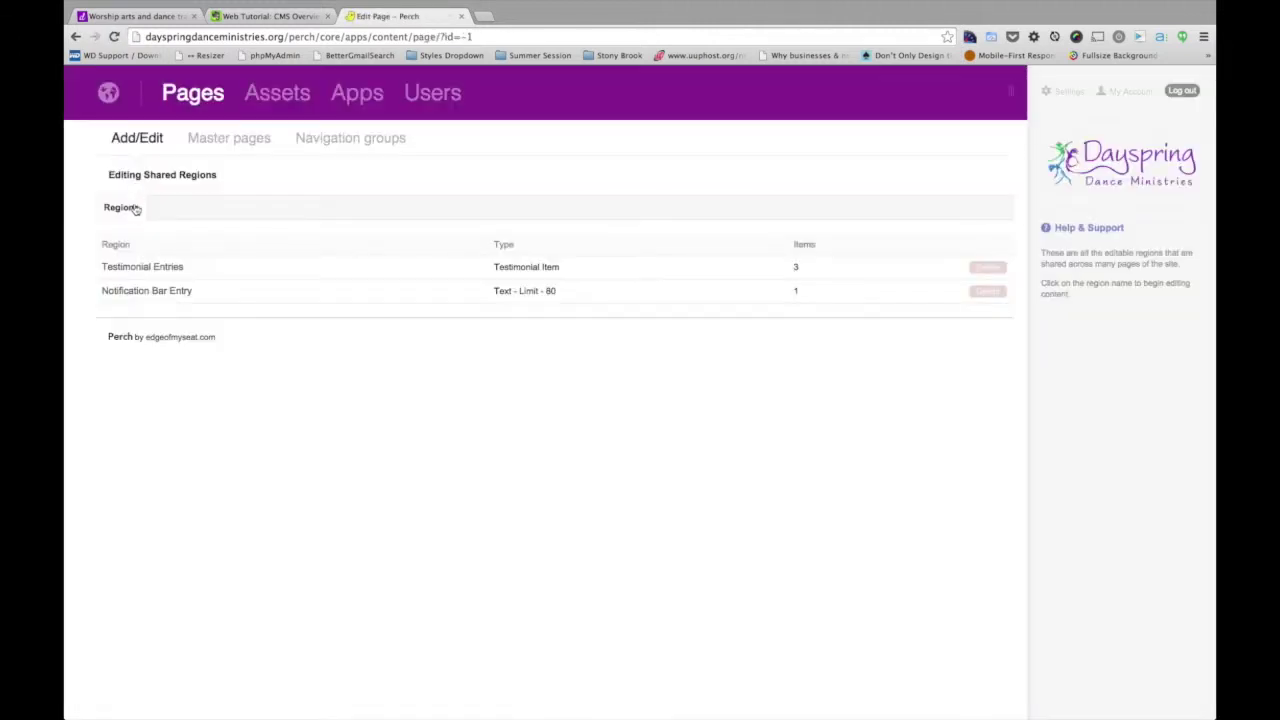
{"action": "left_click", "coordinate": [148, 272]}
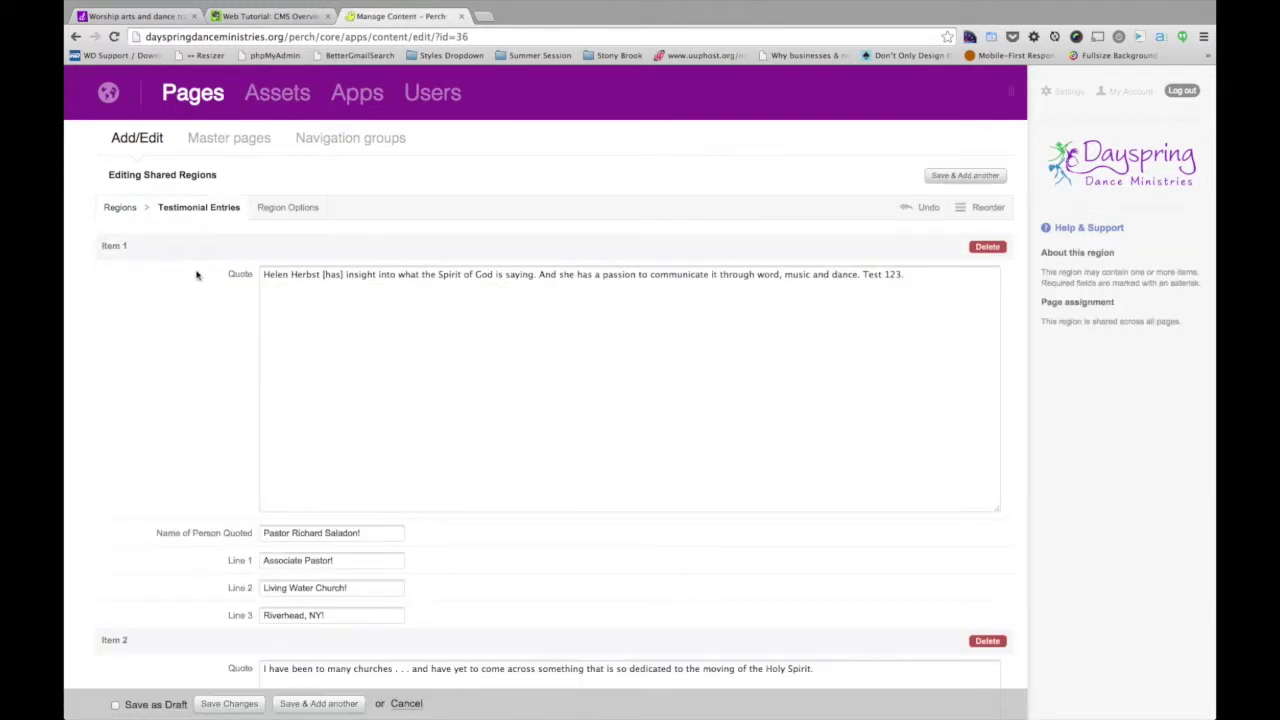
Step: Look at the region's Options and Reorder views, returning to the item editor each time
{"action": "left_click", "coordinate": [290, 209]}
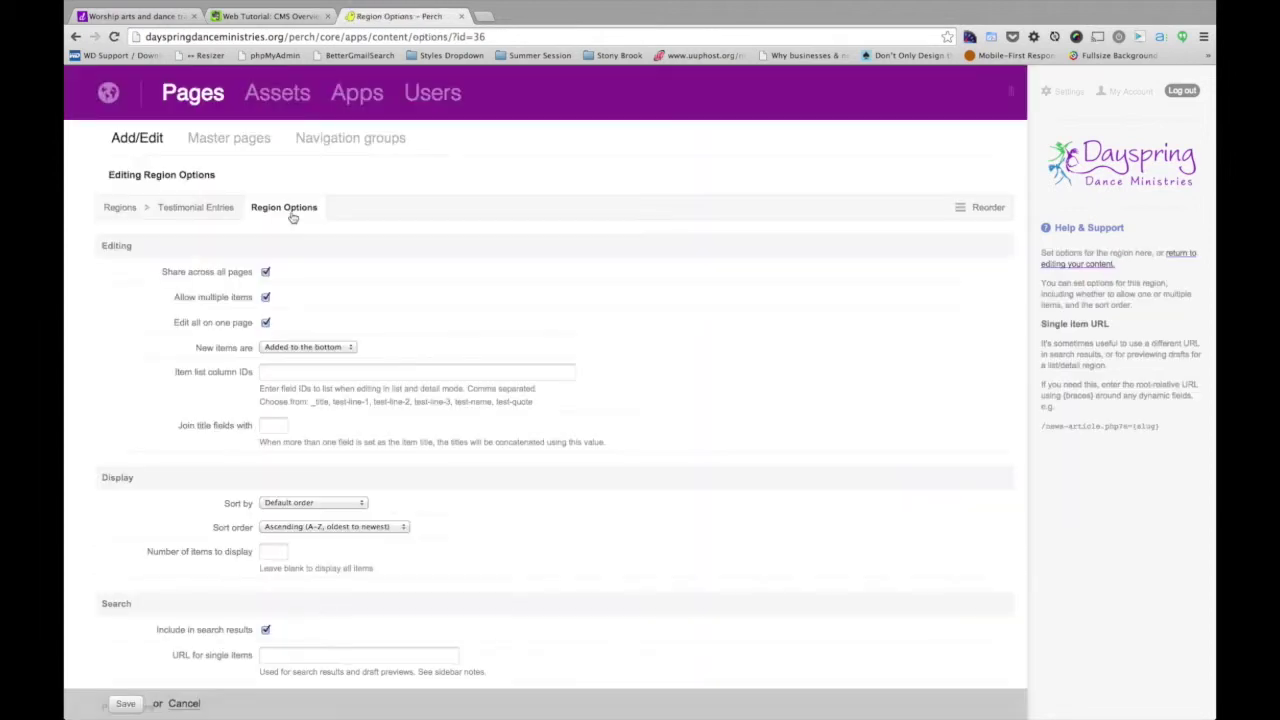
{"action": "left_click", "coordinate": [210, 210]}
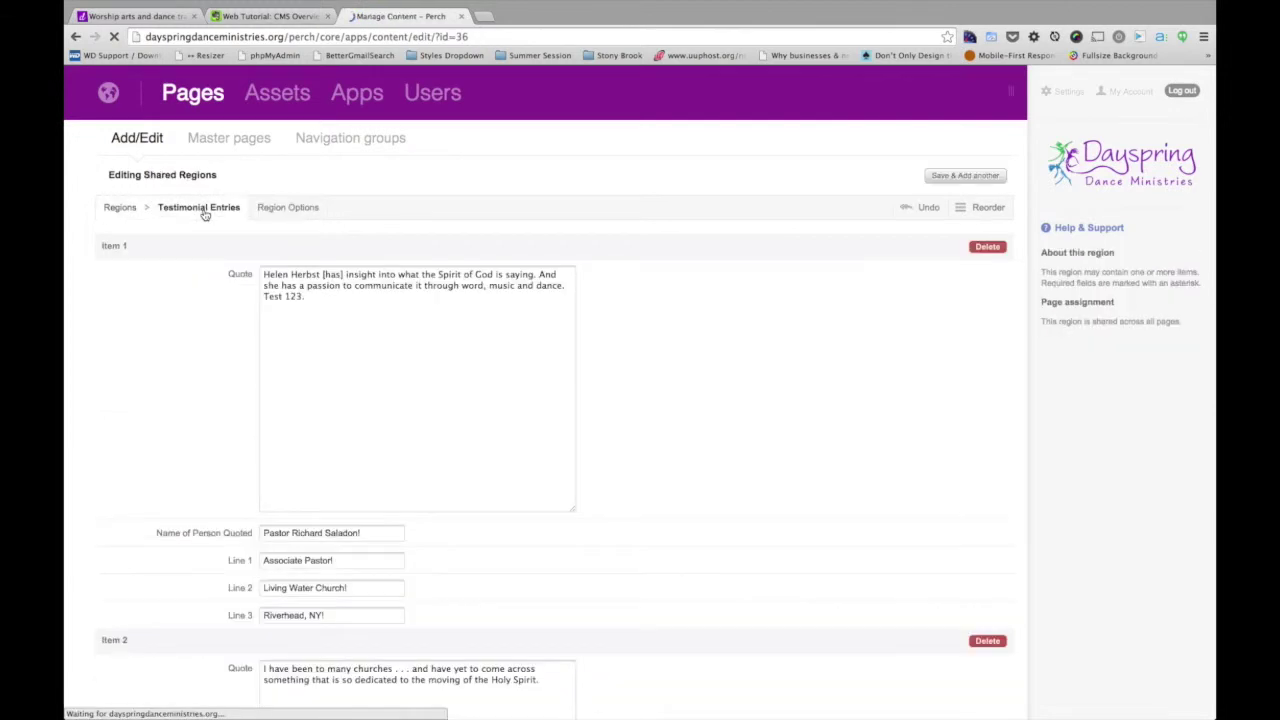
{"action": "left_click", "coordinate": [988, 210]}
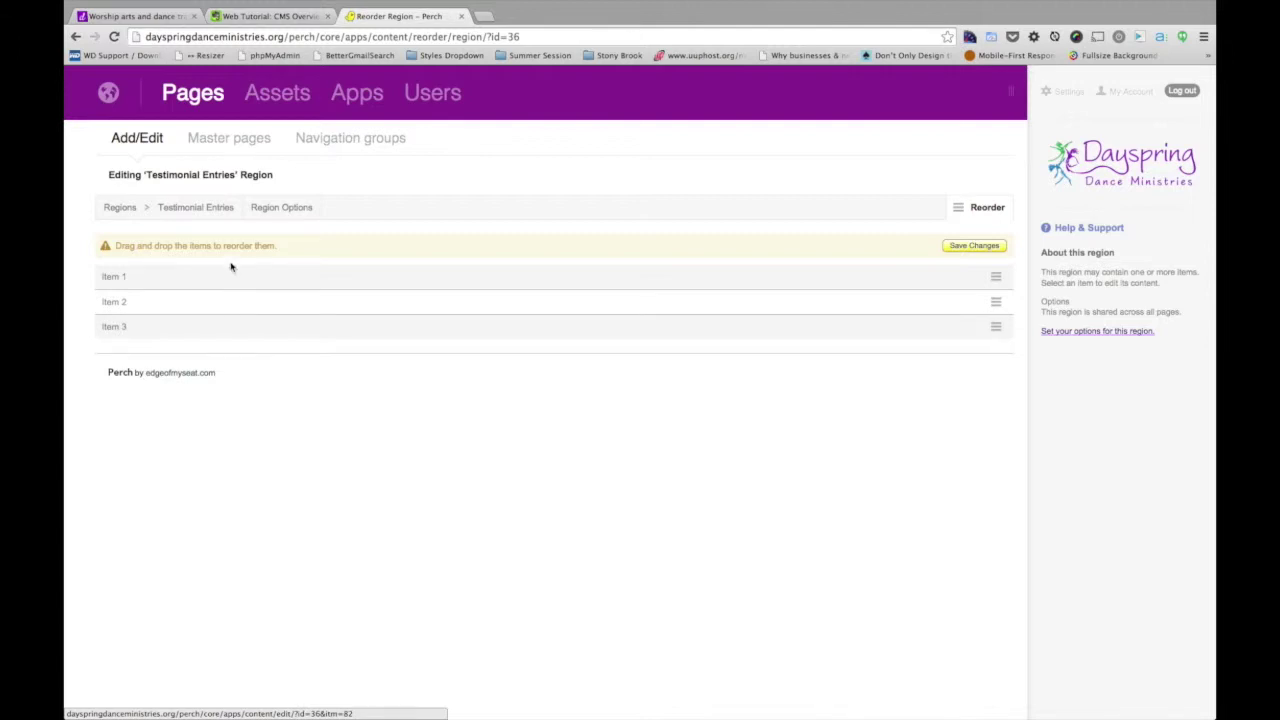
{"action": "left_click", "coordinate": [209, 209]}
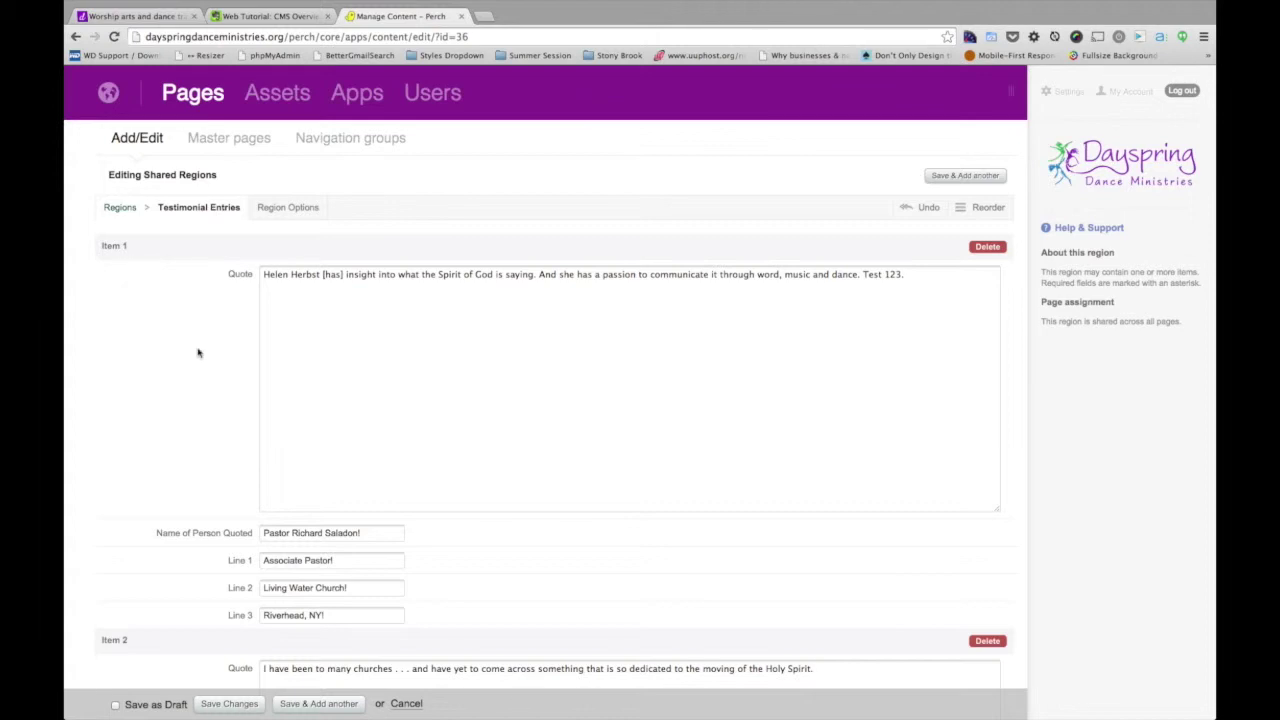
{"action": "scroll", "coordinate": [198, 352], "scroll_direction": "down", "scroll_amount": 1}
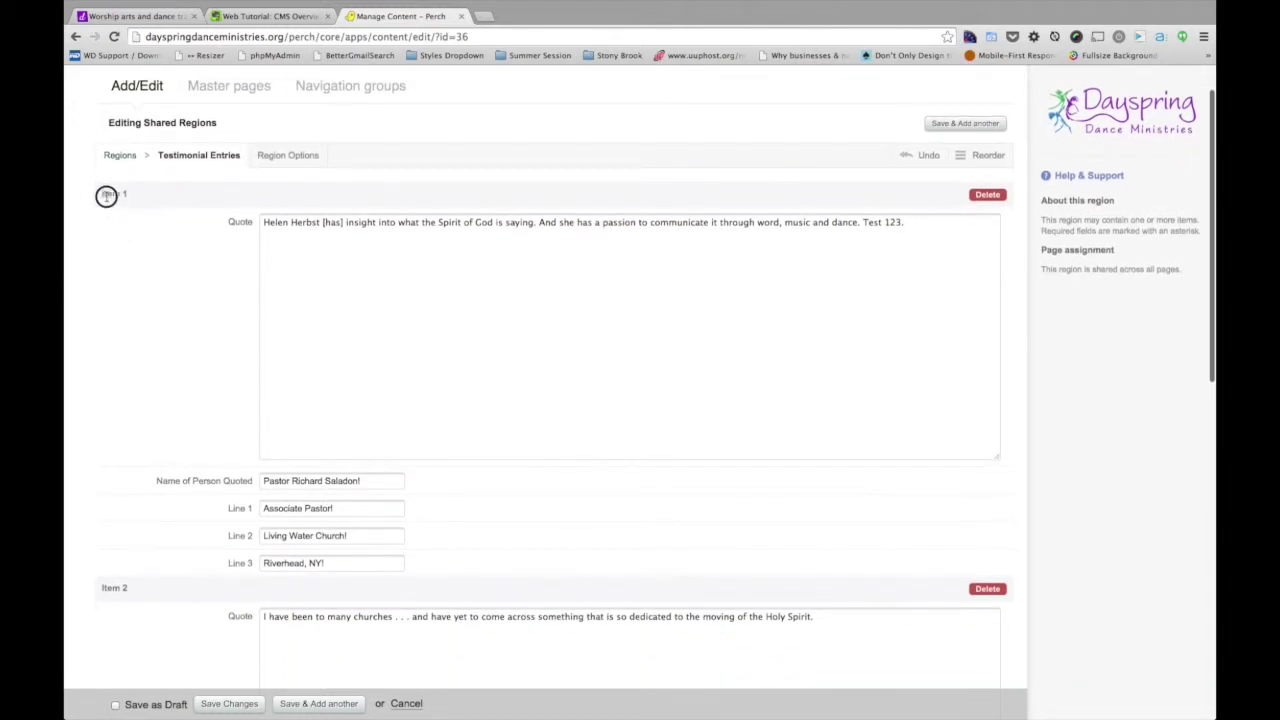
{"action": "scroll", "coordinate": [241, 399], "scroll_direction": "down", "scroll_amount": 1}
{"action": "scroll", "coordinate": [241, 399], "scroll_direction": "down", "scroll_amount": 7}
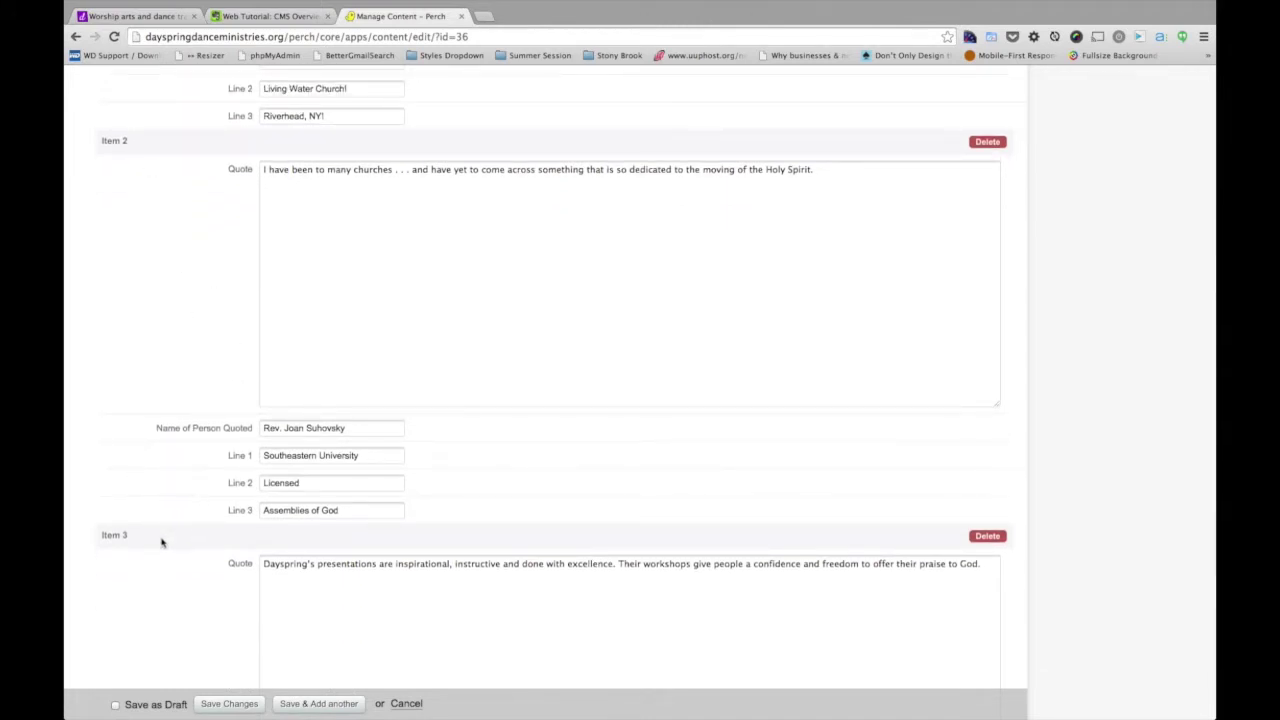
{"action": "scroll", "coordinate": [165, 540], "scroll_direction": "up", "scroll_amount": 1}
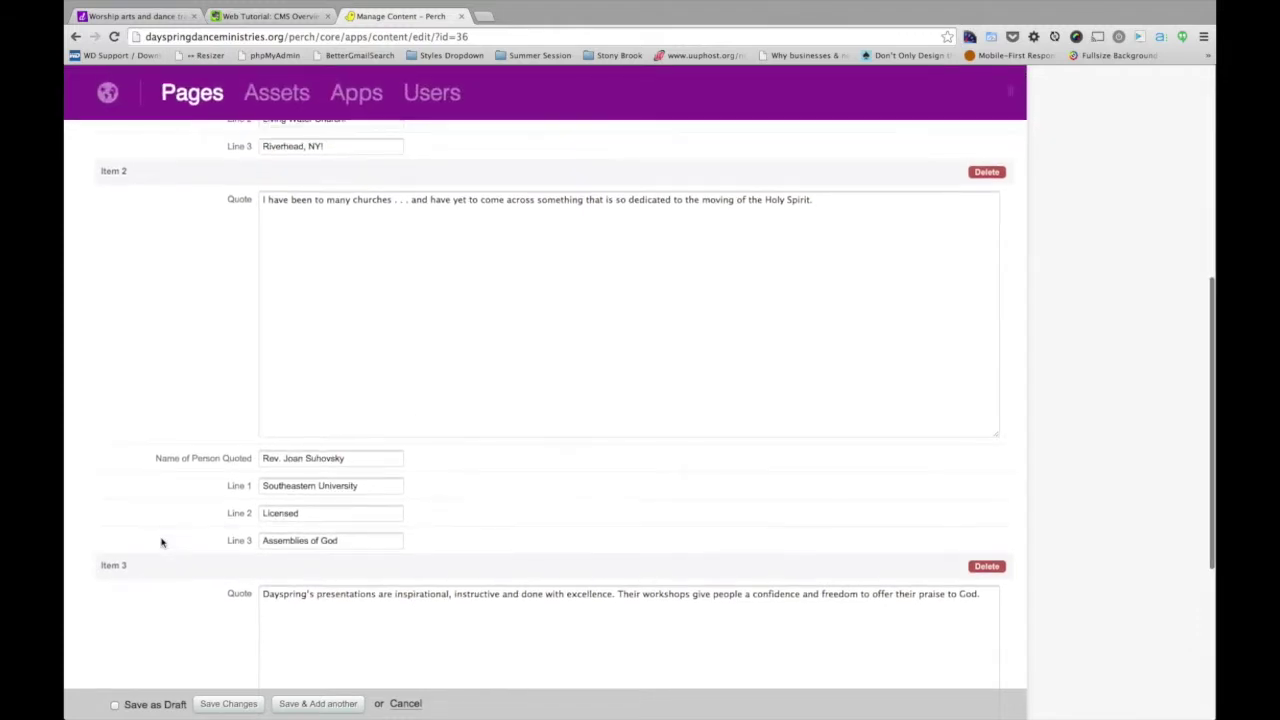
{"action": "left_click", "coordinate": [796, 258]}
{"action": "key", "text": "super+a"}
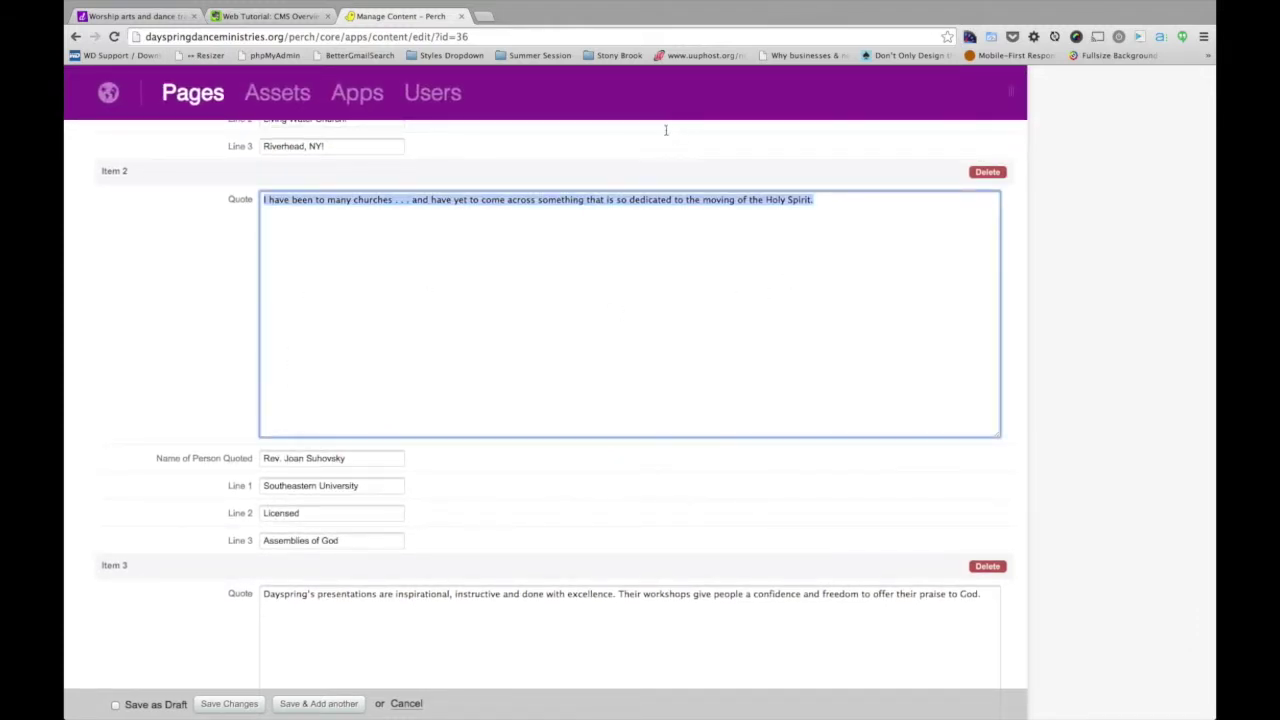
{"action": "left_click", "coordinate": [527, 634]}
{"action": "key", "text": "super+a"}
{"action": "left_click", "coordinate": [489, 593]}
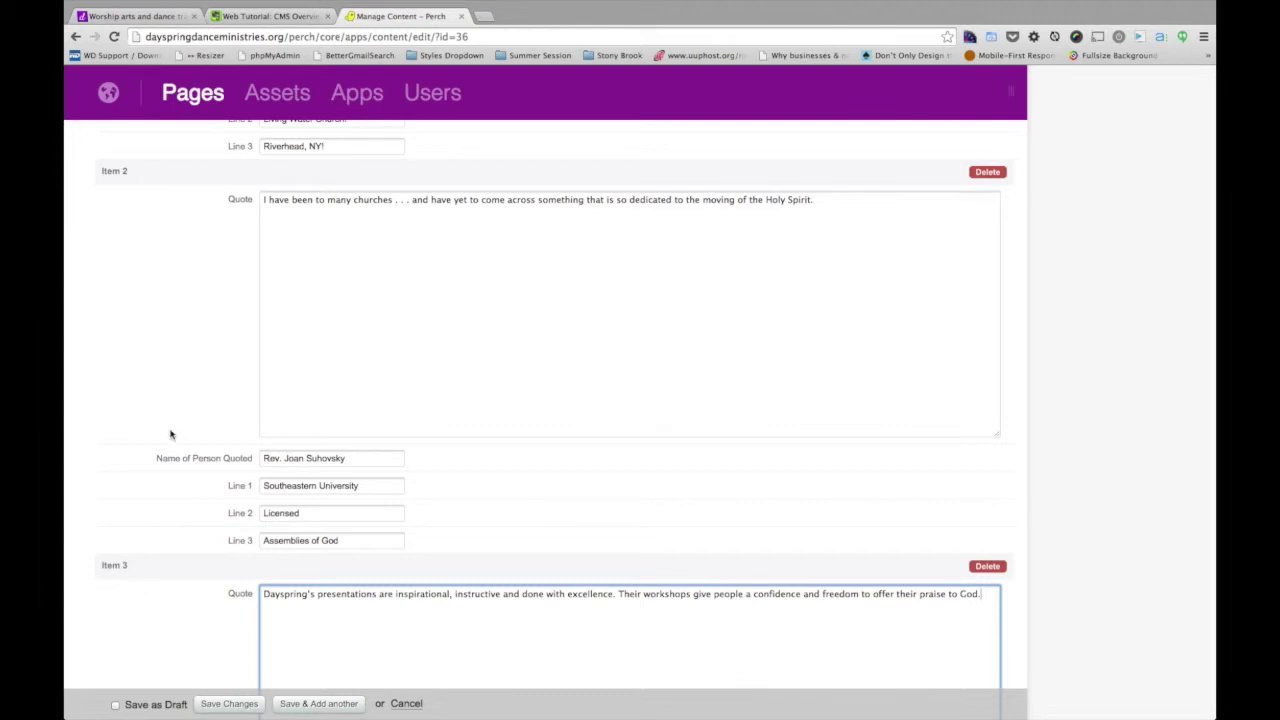
{"action": "scroll", "coordinate": [966, 389], "scroll_direction": "up", "scroll_amount": 10}
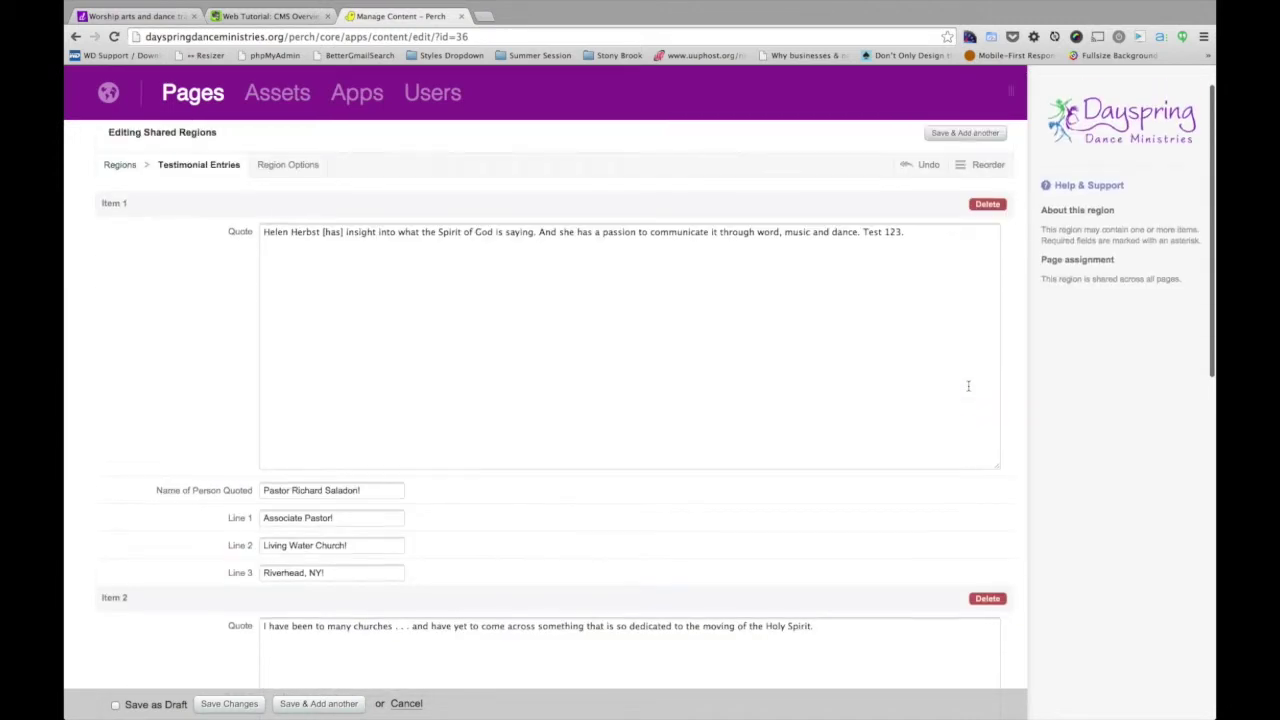
{"action": "scroll", "coordinate": [968, 386], "scroll_direction": "up", "scroll_amount": 2}
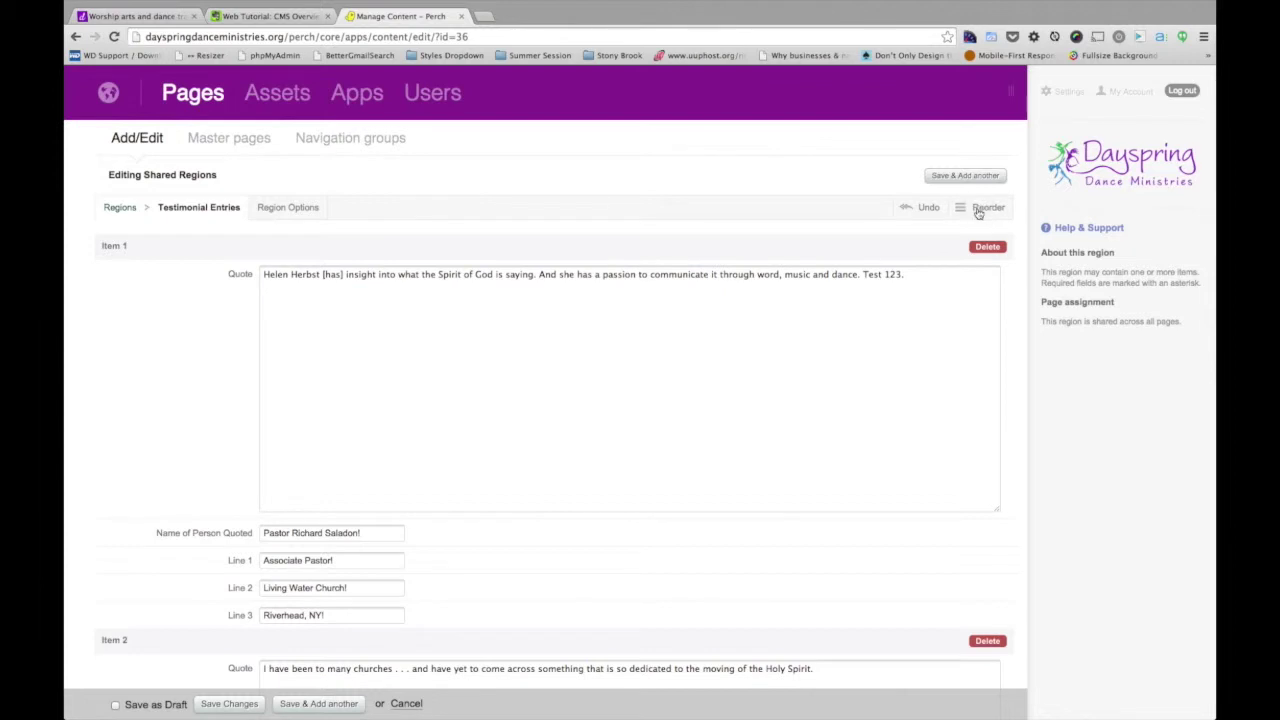
{"action": "left_click", "coordinate": [978, 209]}
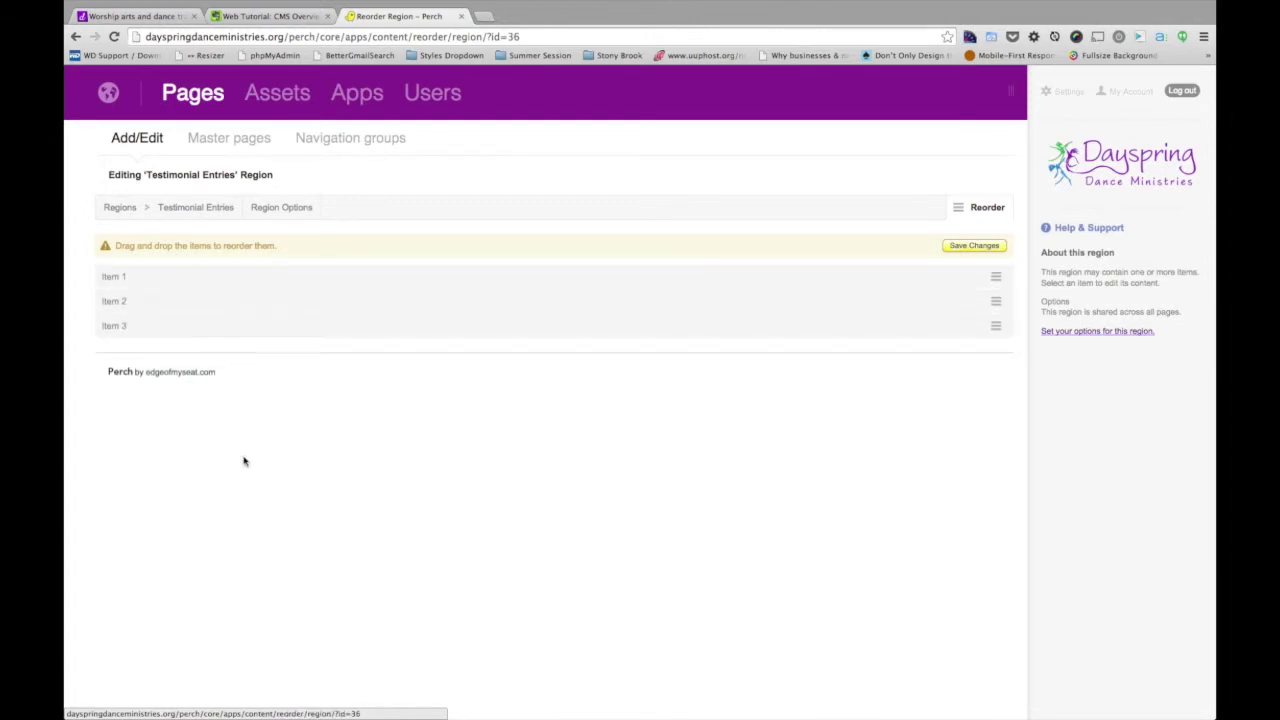
{"action": "left_click", "coordinate": [955, 251]}
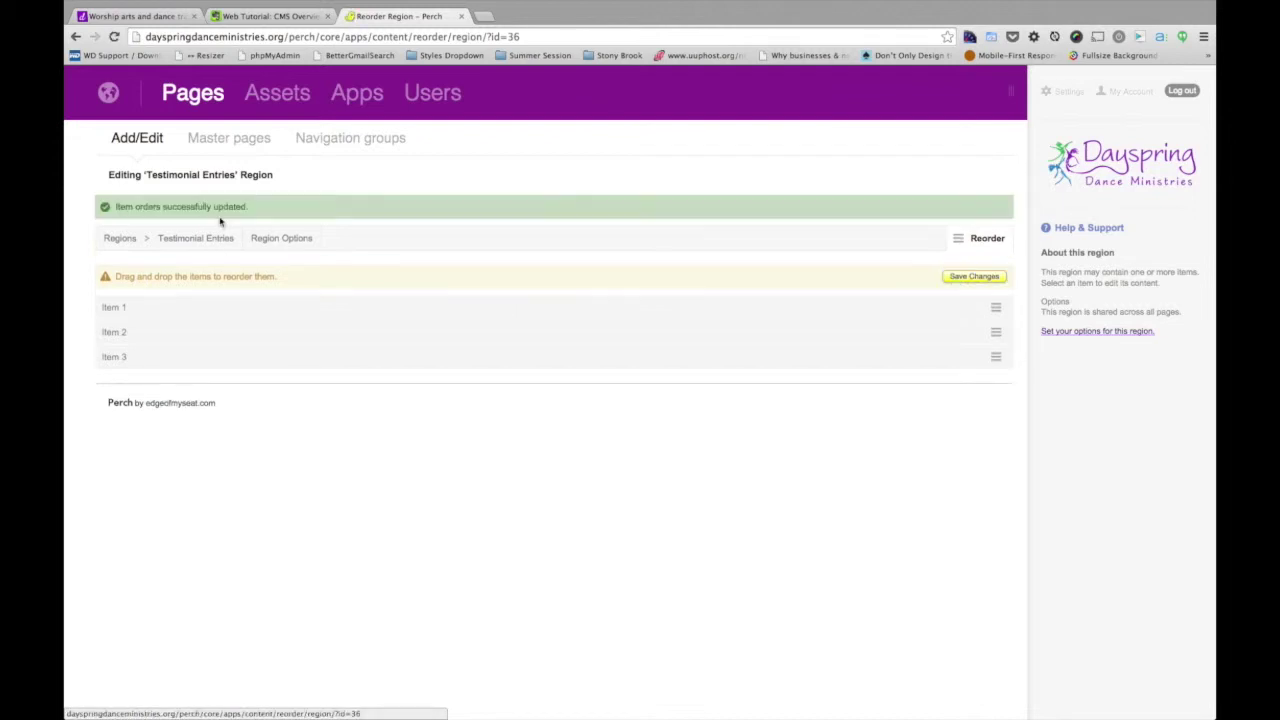
{"action": "left_click", "coordinate": [214, 240]}
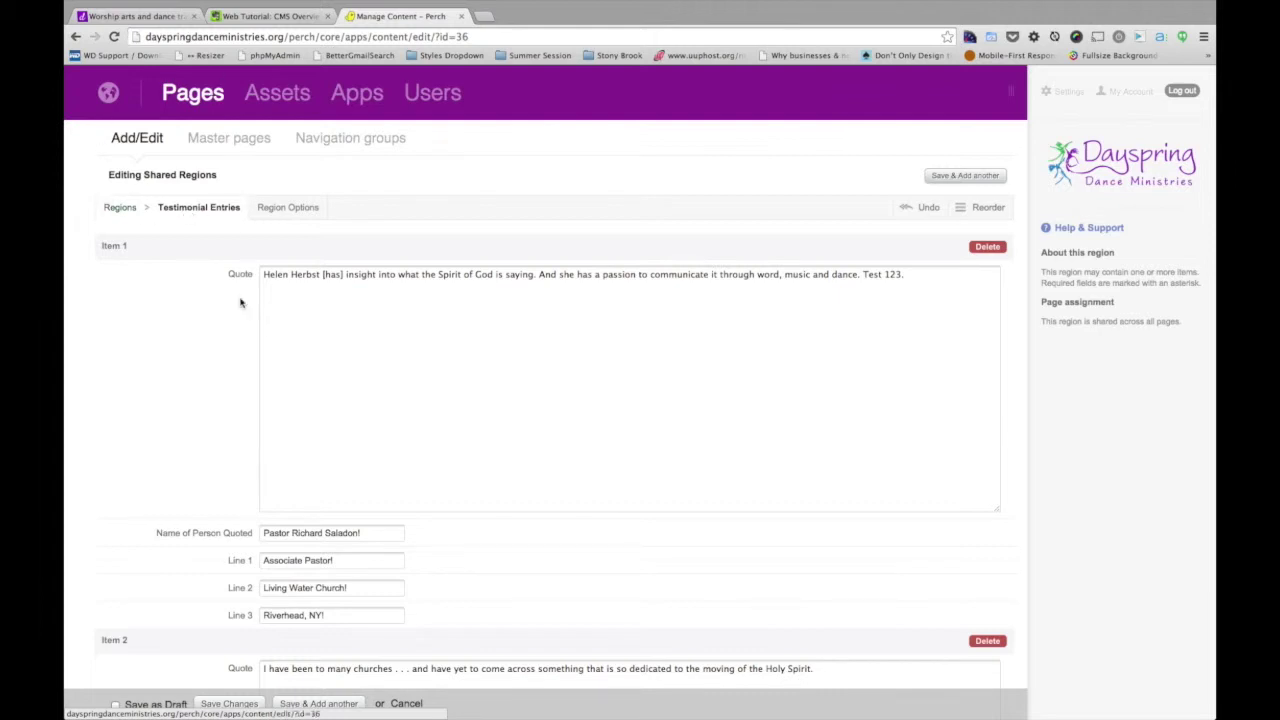
Step: Delete 'Test 123.' from the end of Item 1's quote
{"action": "left_click", "coordinate": [968, 277]}
{"action": "key", "text": "BackSpace"}
{"action": "key", "text": "BackSpace"}
{"action": "key", "text": "BackSpace"}
{"action": "key", "text": "BackSpace"}
{"action": "key", "text": "BackSpace"}
{"action": "key", "text": "BackSpace"}
{"action": "key", "text": "BackSpace"}
{"action": "key", "text": "BackSpace"}
{"action": "key", "text": "BackSpace"}
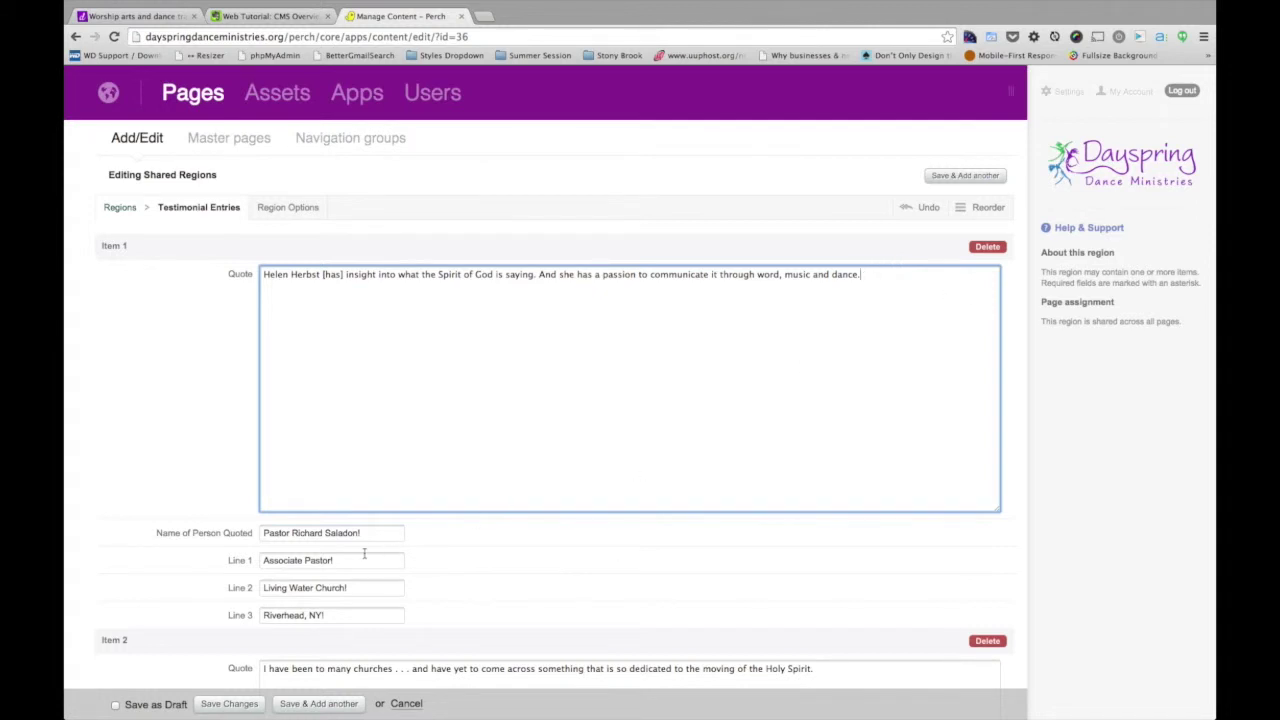
{"action": "left_click", "coordinate": [368, 534]}
Step: Remove the trailing '!' from Item 1's name and Lines 1–3, then save the entries
{"action": "key", "text": "BackSpace"}
{"action": "left_click", "coordinate": [445, 570]}
{"action": "left_click", "coordinate": [400, 562]}
{"action": "key", "text": "BackSpace"}
{"action": "left_click", "coordinate": [466, 586]}
{"action": "left_click", "coordinate": [386, 586]}
{"action": "key", "text": "BackSpace"}
{"action": "left_click", "coordinate": [487, 600]}
{"action": "left_click", "coordinate": [404, 612]}
{"action": "key", "text": "BackSpace"}
{"action": "left_click", "coordinate": [534, 615]}
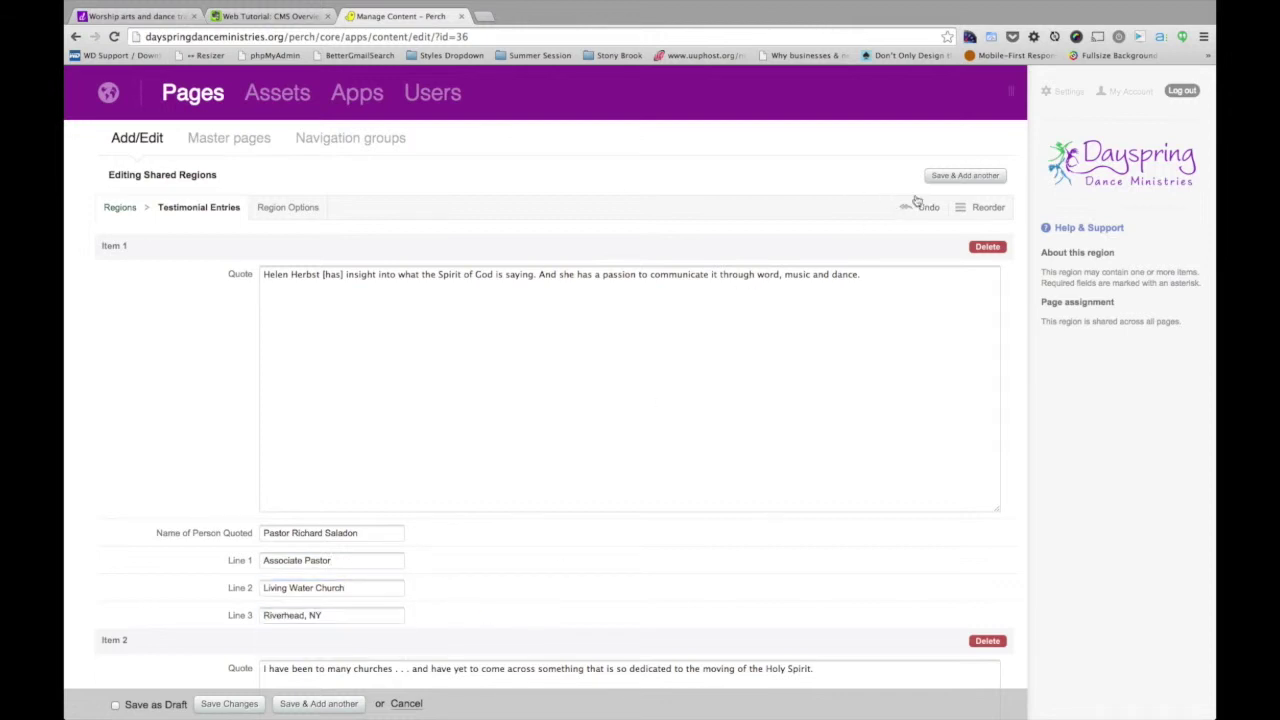
{"action": "left_click", "coordinate": [229, 704]}
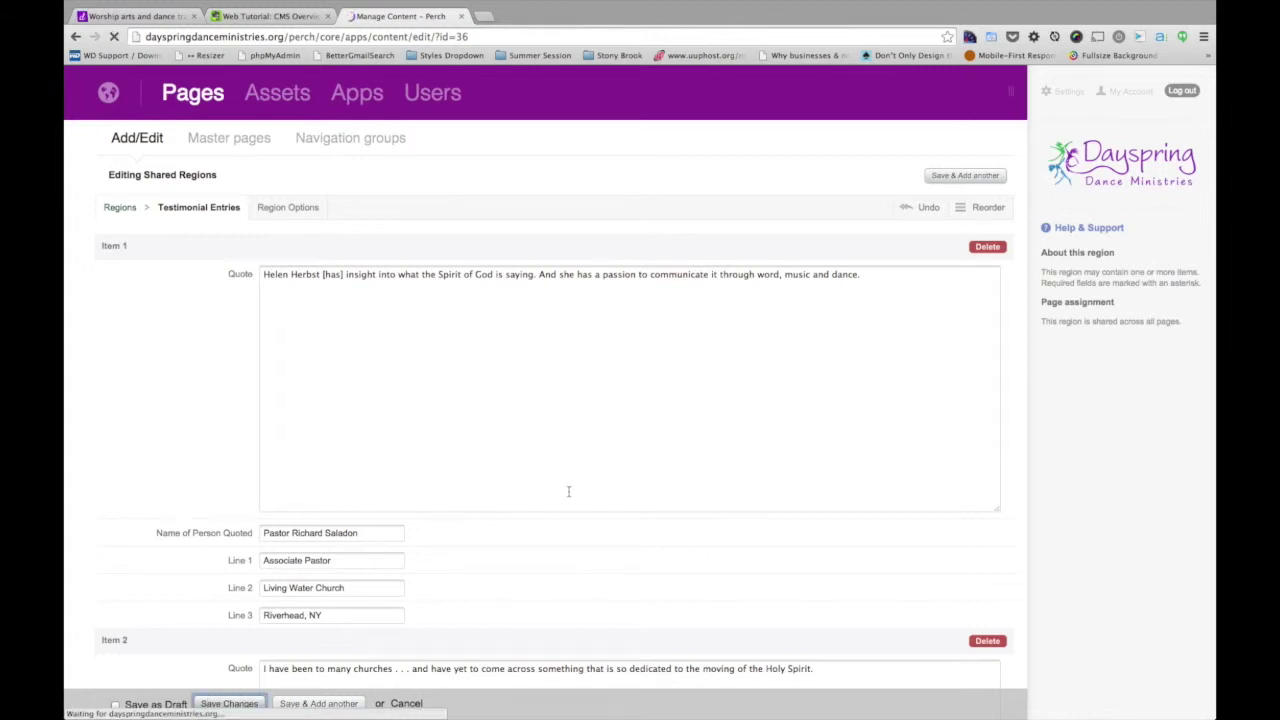
{"action": "scroll", "coordinate": [569, 494], "scroll_direction": "down", "scroll_amount": 2}
{"action": "scroll", "coordinate": [569, 495], "scroll_direction": "up", "scroll_amount": 3}
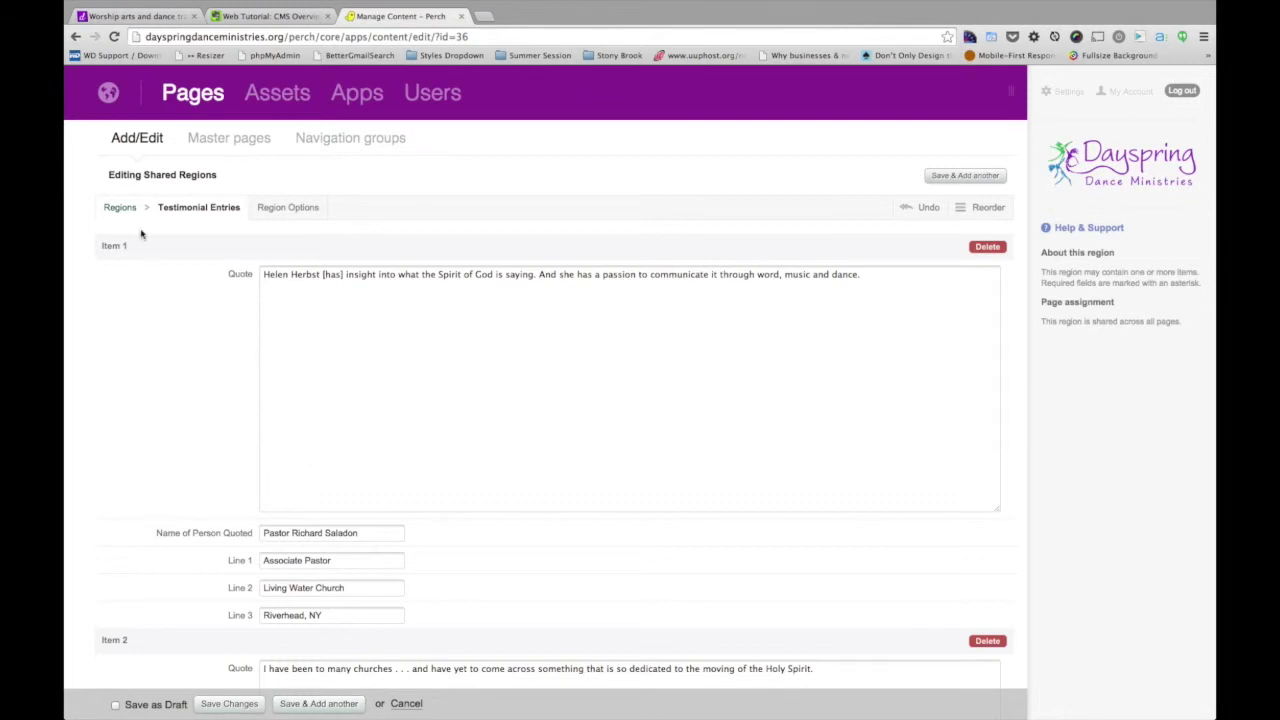
Step: Save the entries and add a new fourth testimonial item
{"action": "scroll", "coordinate": [148, 417], "scroll_direction": "down", "scroll_amount": 1}
{"action": "scroll", "coordinate": [148, 417], "scroll_direction": "down", "scroll_amount": 10}
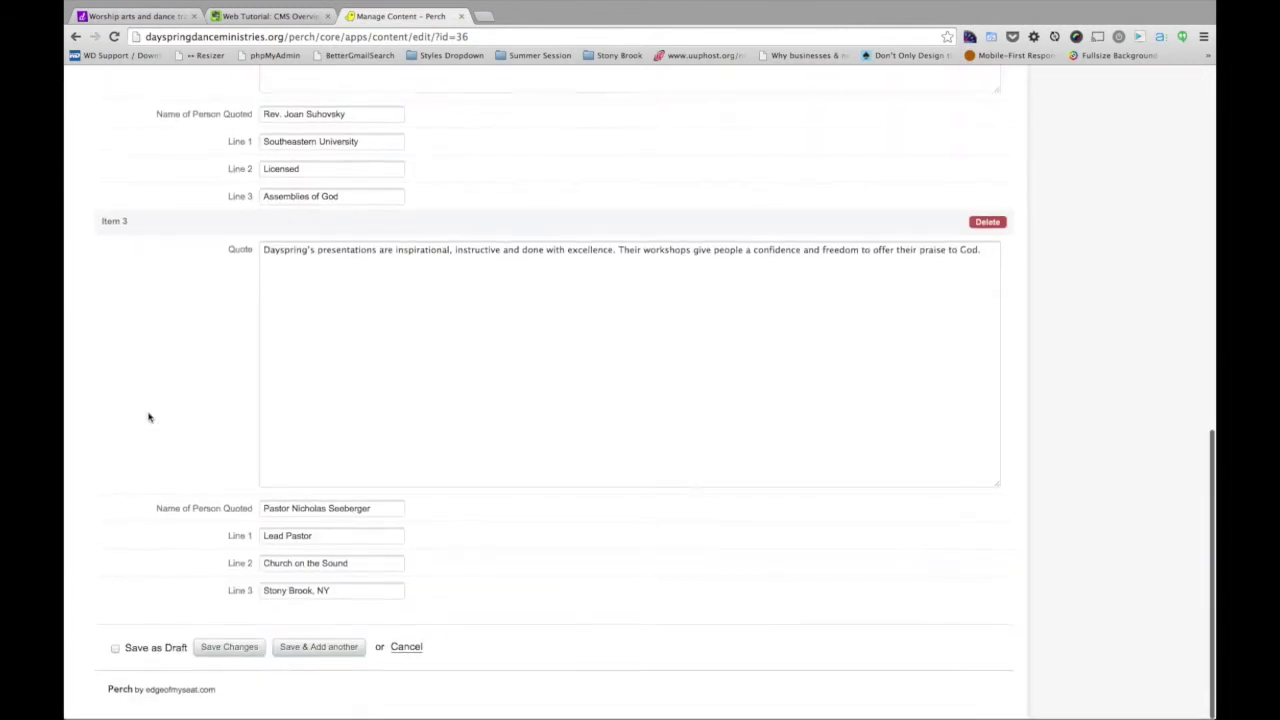
{"action": "left_click", "coordinate": [322, 650]}
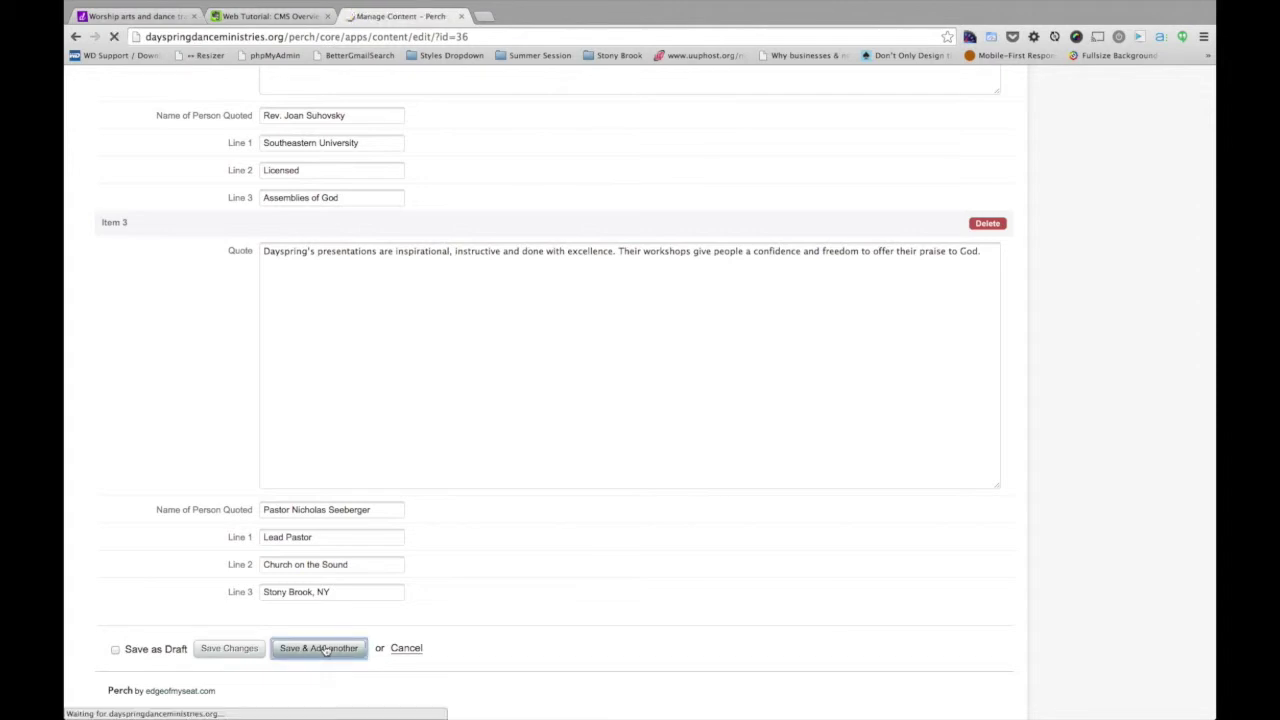
{"action": "scroll", "coordinate": [325, 650], "scroll_direction": "down", "scroll_amount": 5}
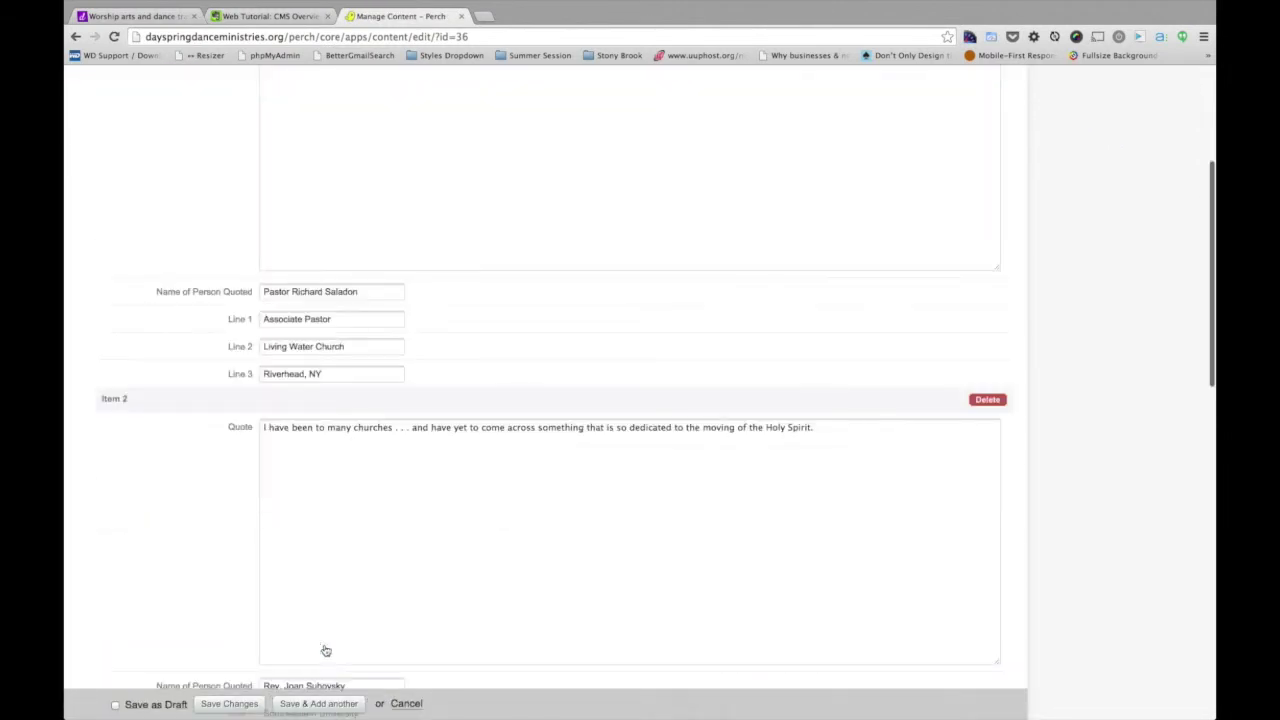
{"action": "scroll", "coordinate": [325, 650], "scroll_direction": "down", "scroll_amount": 10}
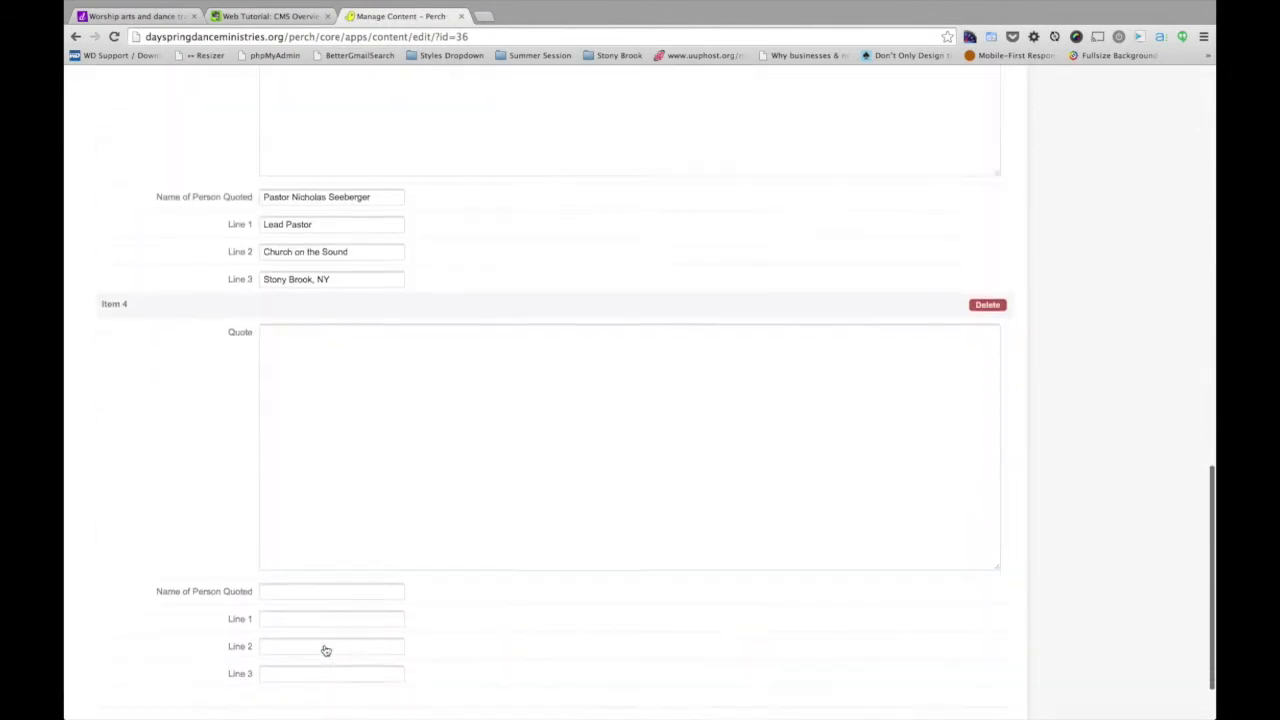
Step: Enter 'Test 123' and 'test tes' into Item 4's quote and name, erase both, then view the live site
{"action": "left_click", "coordinate": [361, 314]}
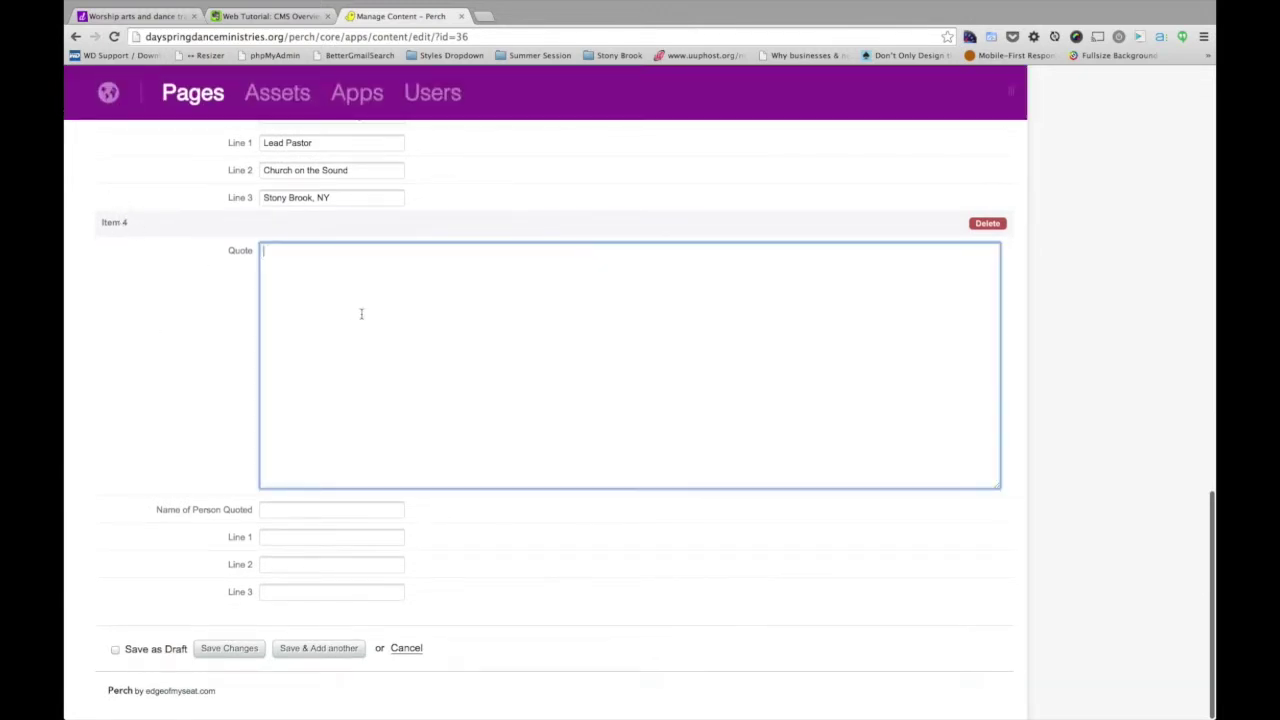
{"action": "type", "text": "Test 123"}
{"action": "key", "text": "Tab"}
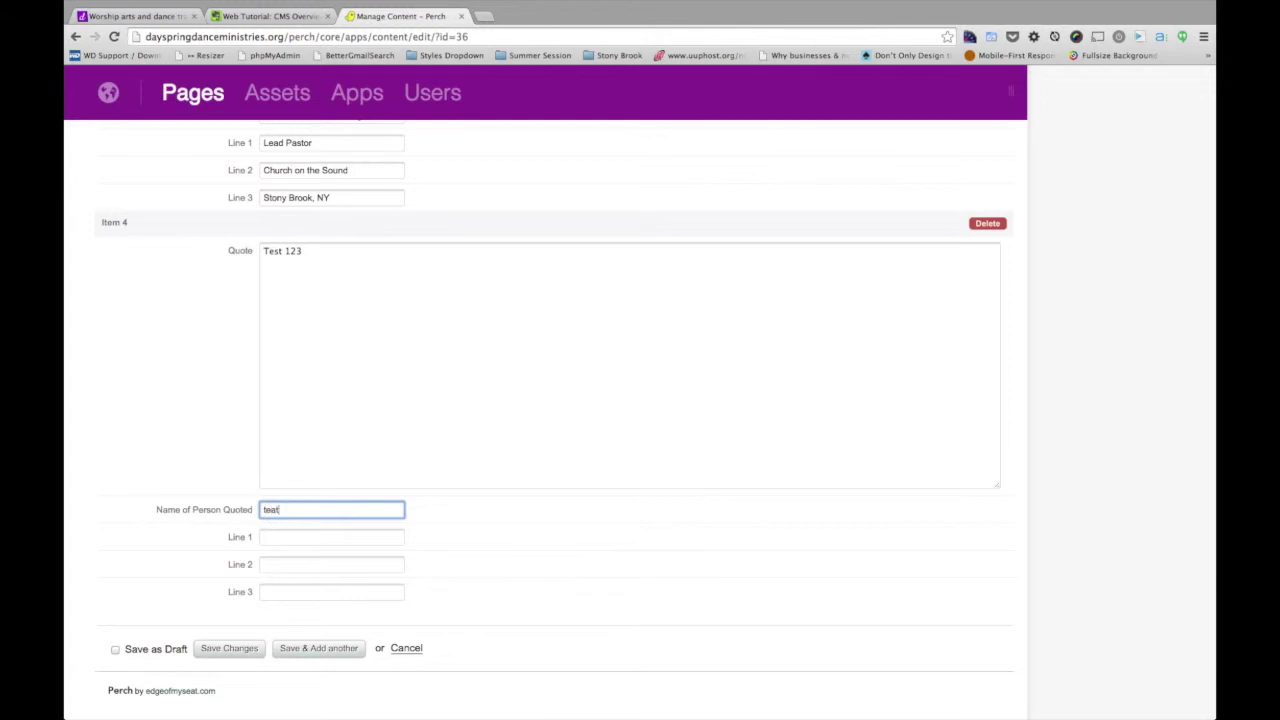
{"action": "type", "text": "test test"}
{"action": "left_click_drag", "start_coordinate": [319, 509], "coordinate": [225, 514]}
{"action": "key", "text": "BackSpace"}
{"action": "left_click_drag", "start_coordinate": [371, 274], "coordinate": [229, 250]}
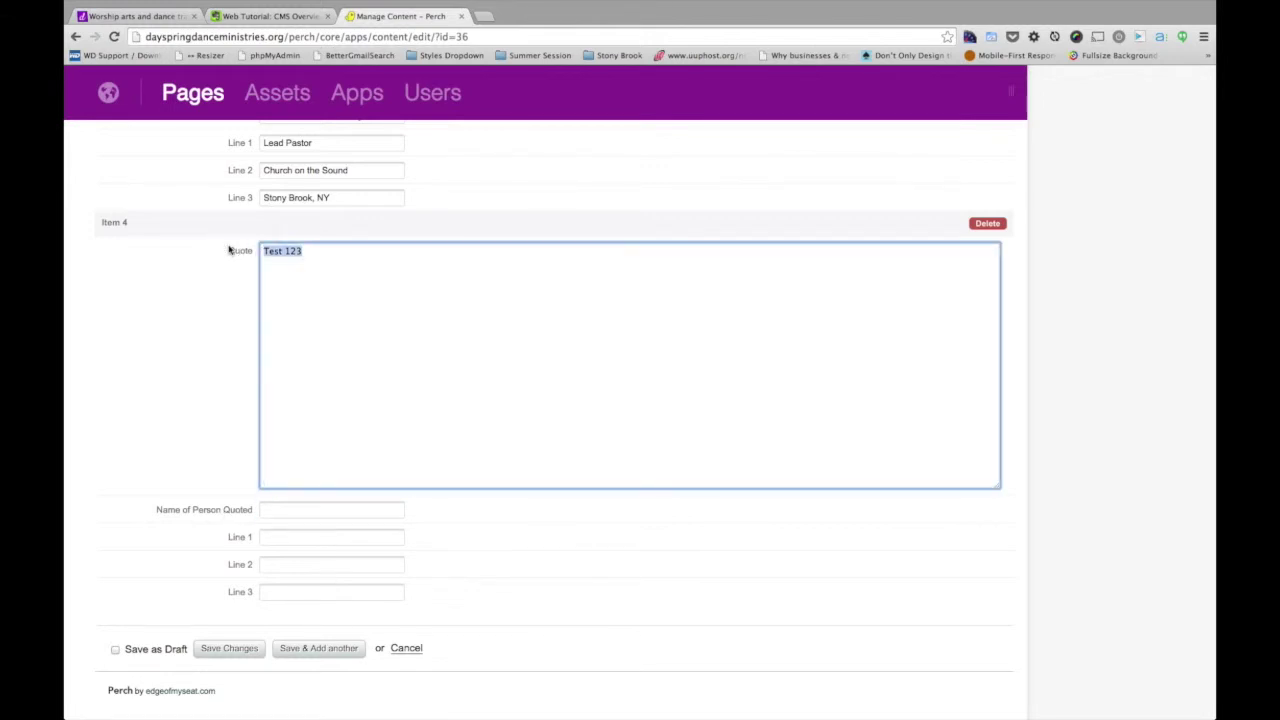
{"action": "key", "text": "BackSpace"}
{"action": "left_click", "coordinate": [98, 20]}
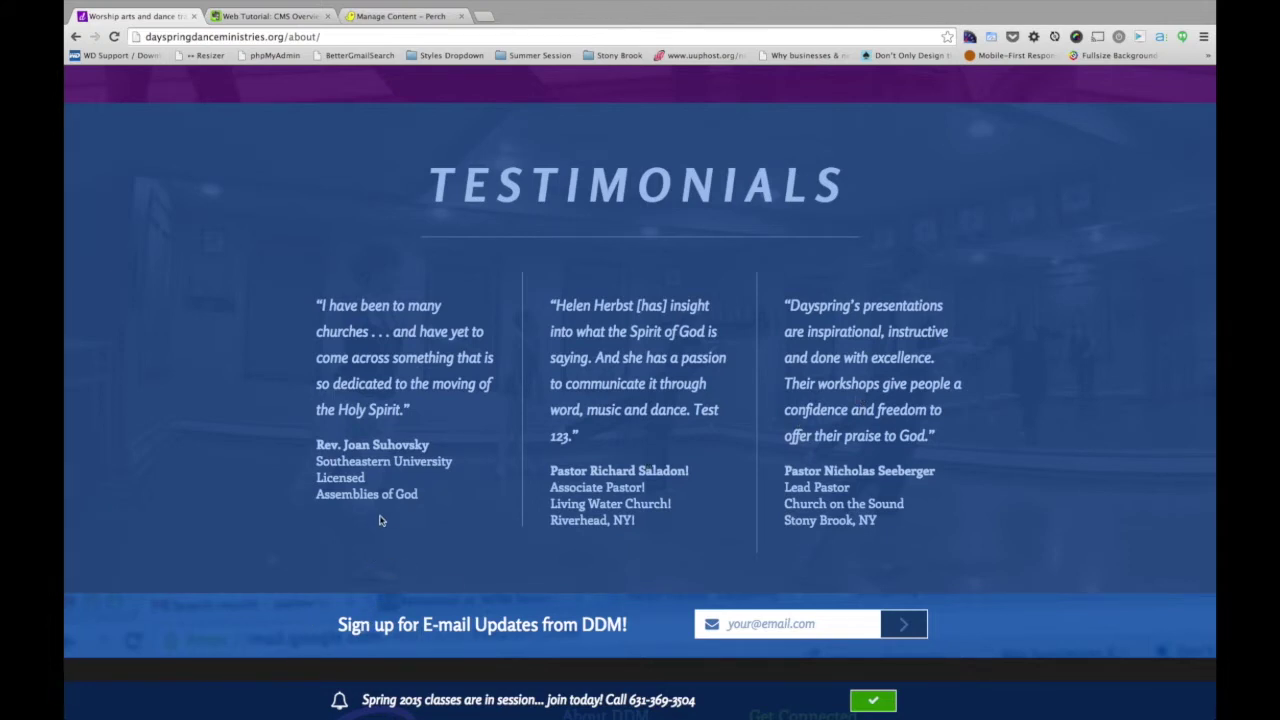
Step: Highlight the About page's three testimonials and its web address, clearing each selection
{"action": "left_click", "coordinate": [924, 544]}
{"action": "left_click_drag", "start_coordinate": [924, 544], "coordinate": [723, 380]}
{"action": "left_click", "coordinate": [428, 272]}
{"action": "left_click", "coordinate": [723, 380]}
{"action": "mouse_move", "coordinate": [378, 28]}
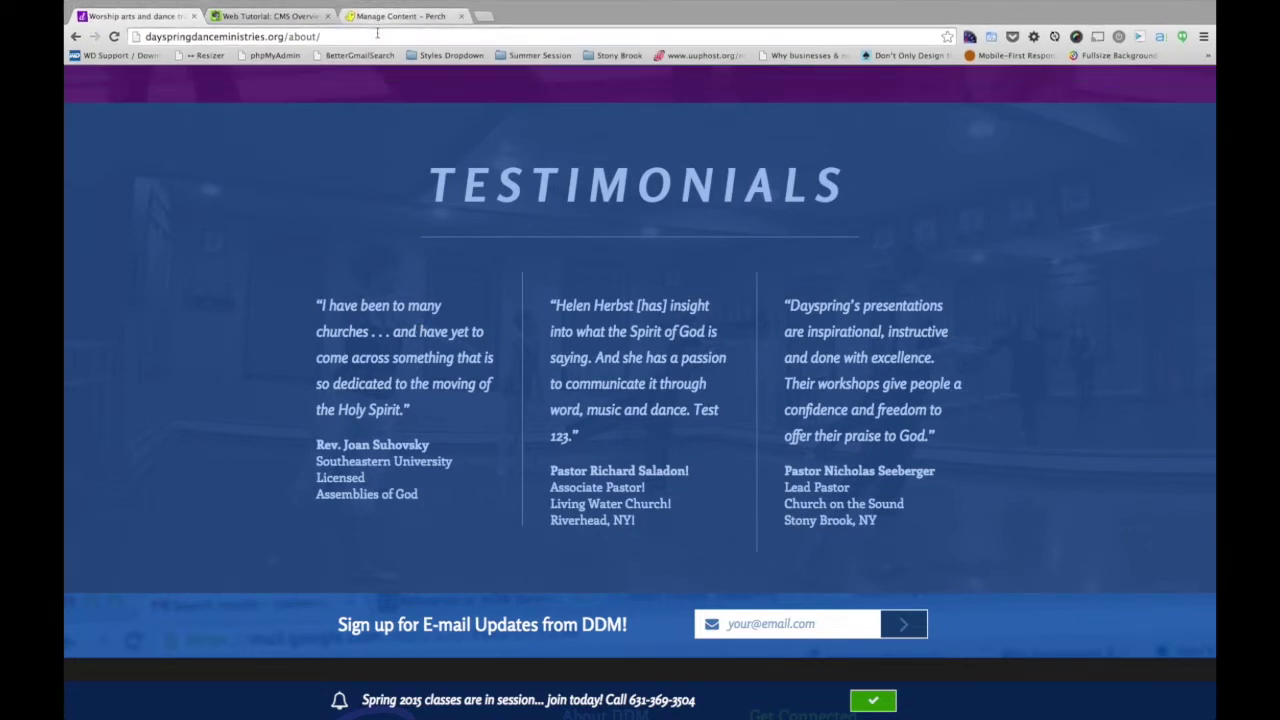
{"action": "left_click", "coordinate": [377, 35]}
{"action": "left_click", "coordinate": [393, 428]}
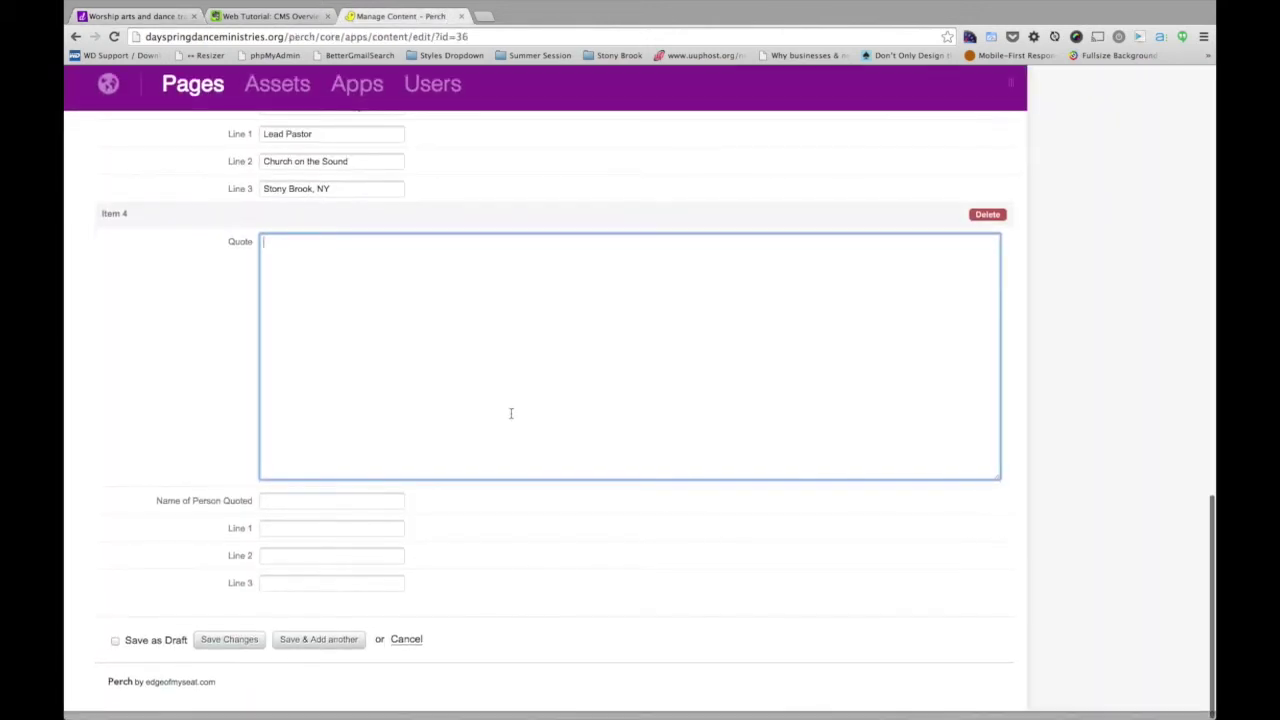
Step: Delete the blank Item 4 from Testimonial Entries and confirm the deletion
{"action": "scroll", "coordinate": [1109, 223], "scroll_direction": "up", "scroll_amount": 1}
{"action": "left_click", "coordinate": [986, 224]}
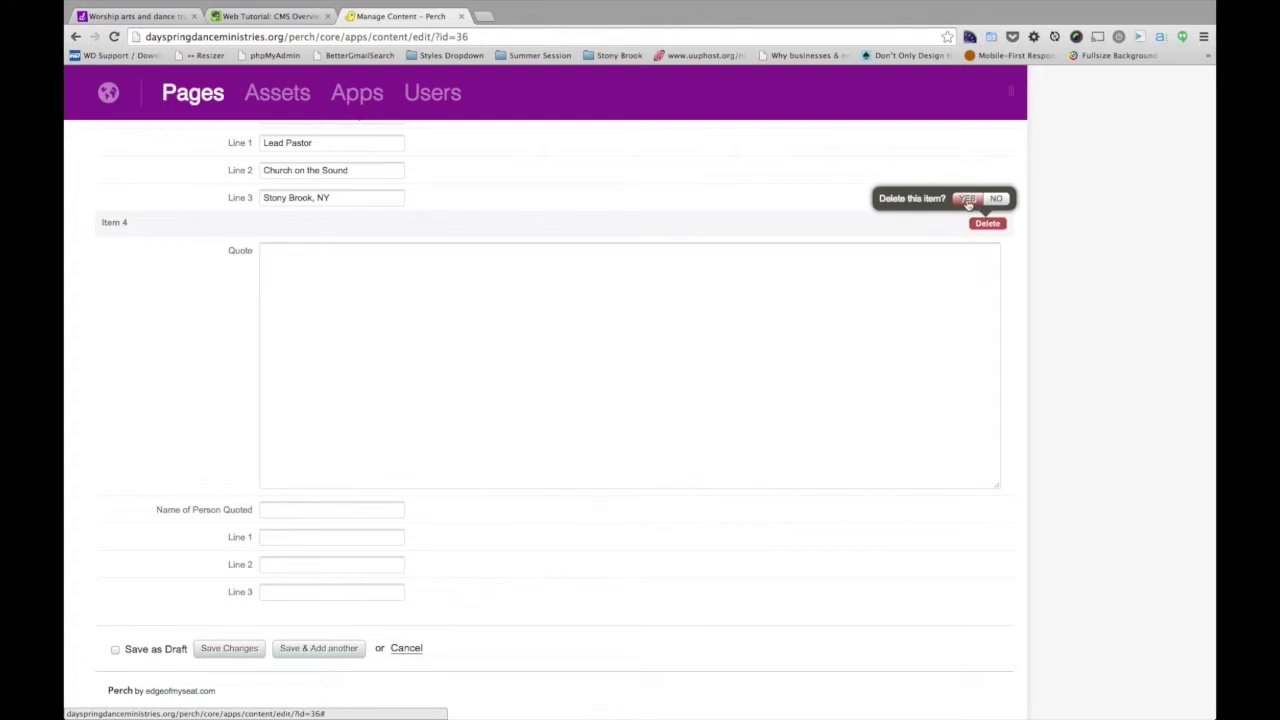
{"action": "left_click", "coordinate": [968, 200]}
{"action": "left_click", "coordinate": [970, 199]}
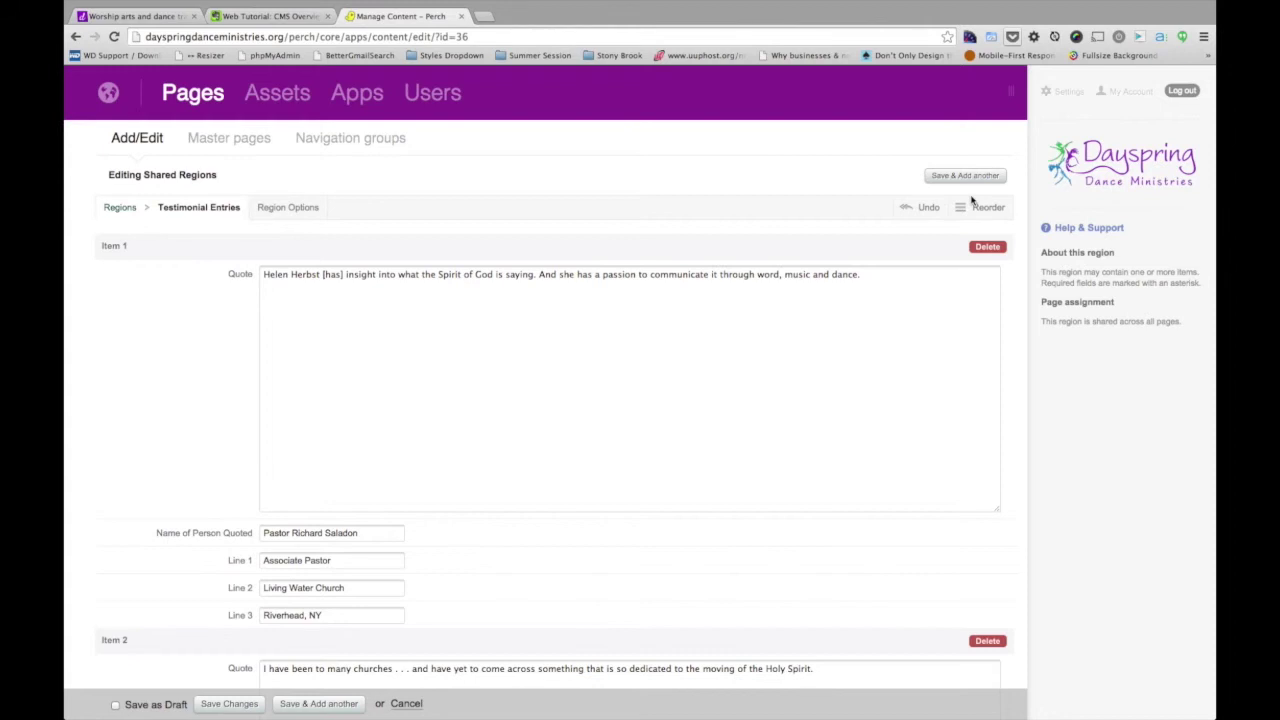
Step: Go back to the Pages listing, then view the live About page's three testimonials
{"action": "left_click", "coordinate": [205, 100]}
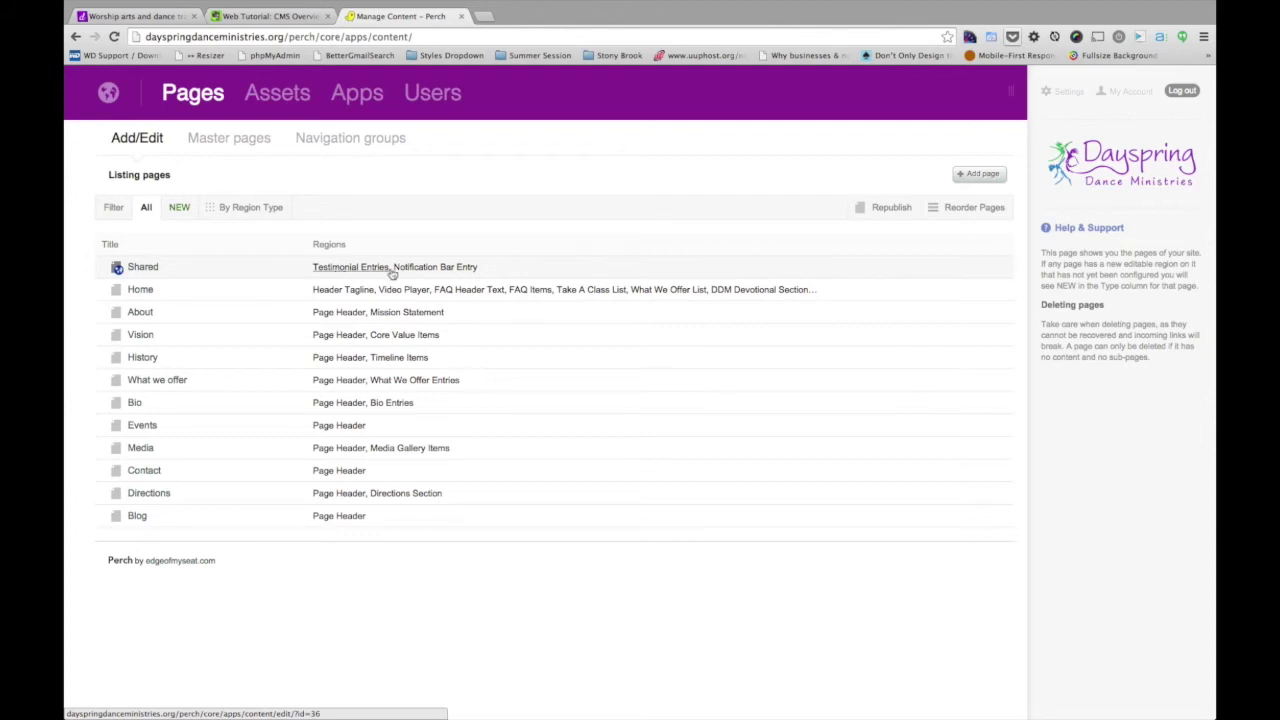
{"action": "left_click", "coordinate": [130, 16]}
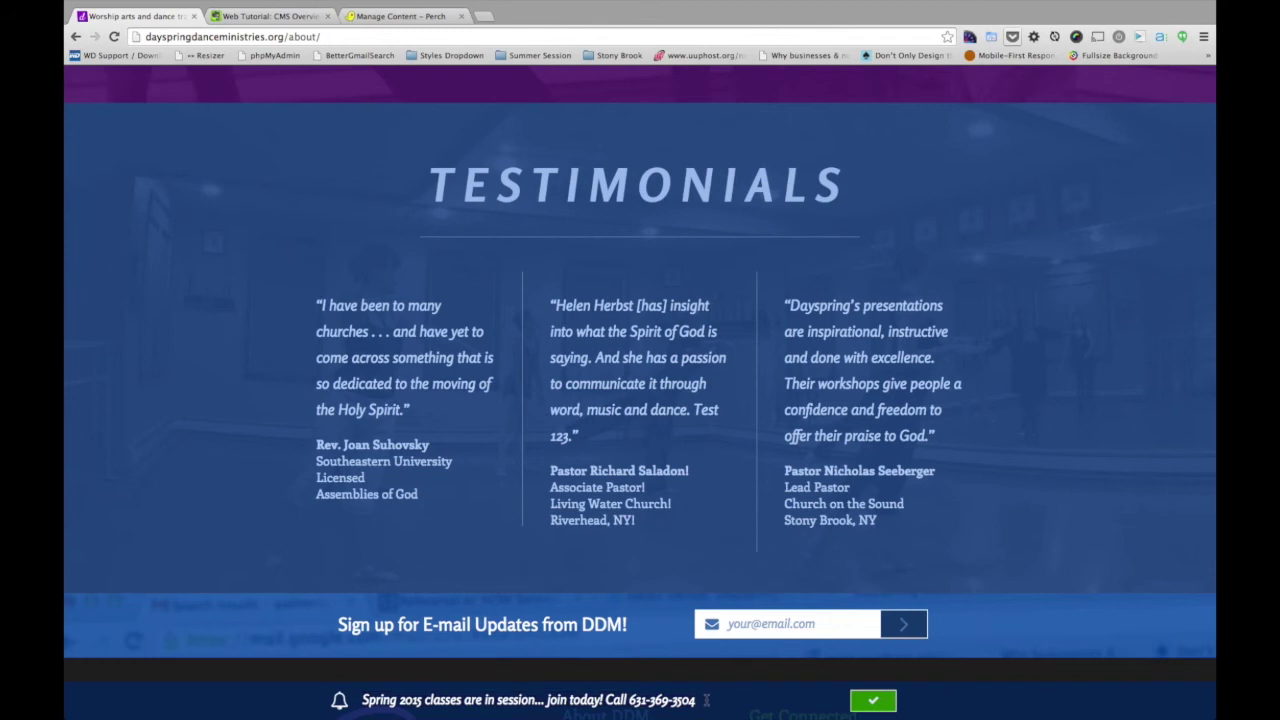
Step: Select the whole notification bar message on the live site, then deselect it
{"action": "left_click", "coordinate": [362, 697]}
{"action": "triple_click", "coordinate": [362, 697]}
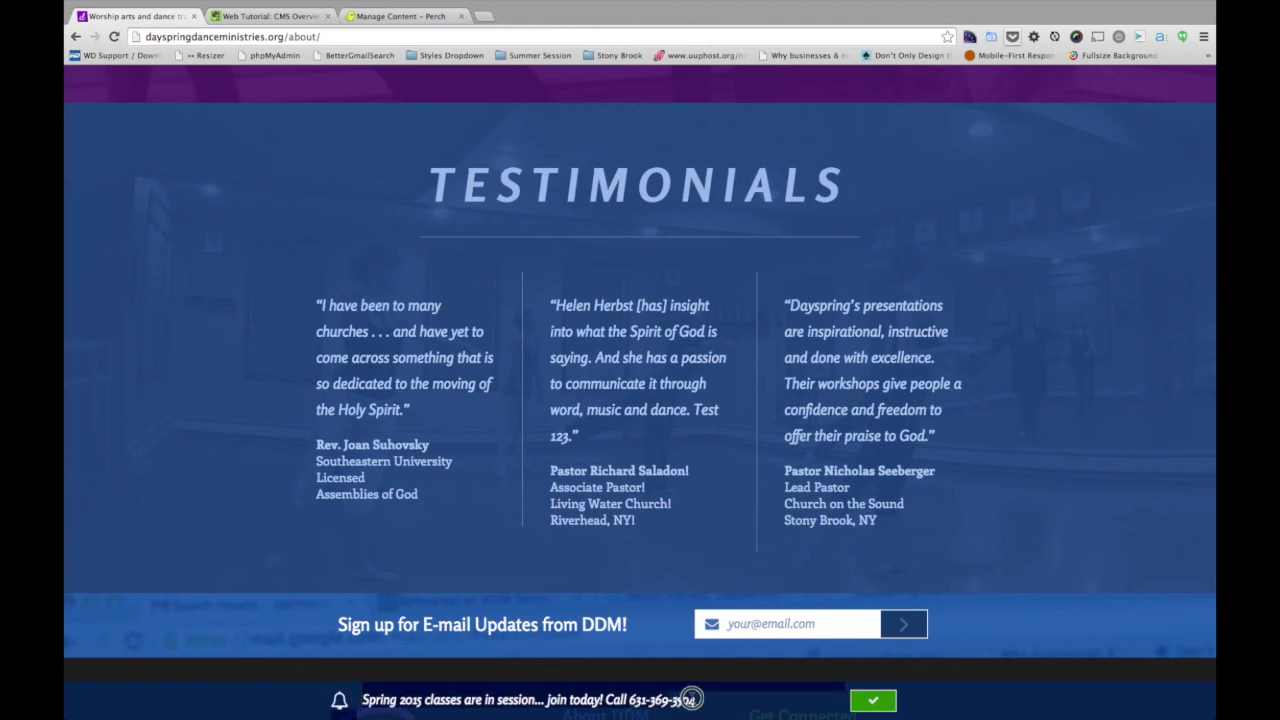
{"action": "left_click", "coordinate": [693, 699]}
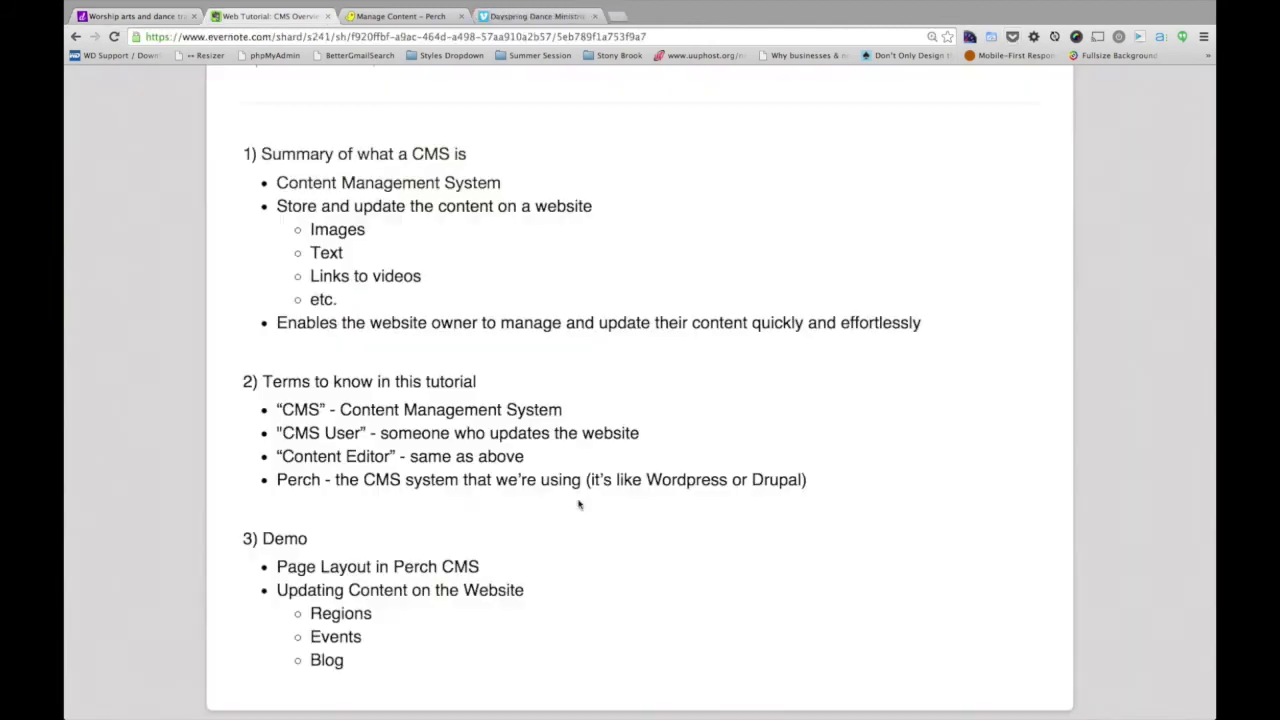